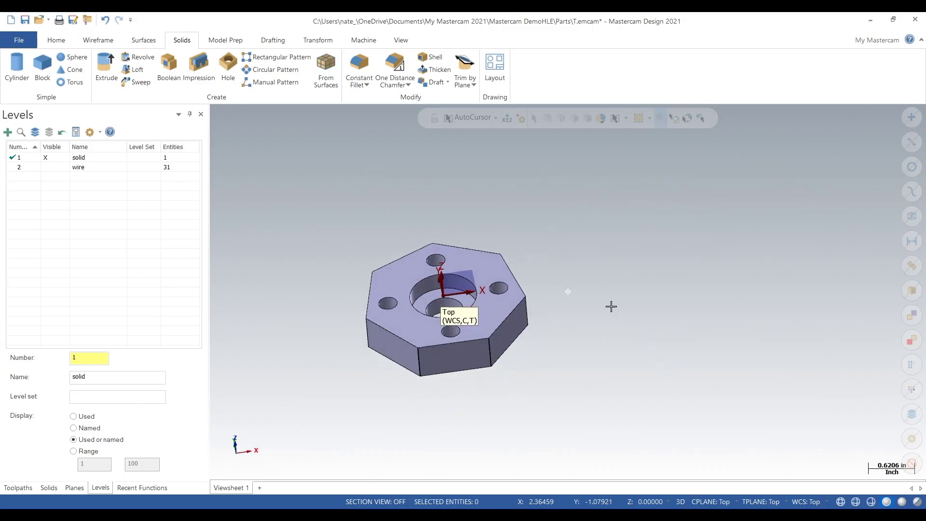
# Switch the view of the hexagonal part to Top (WCS)
pyautogui.scroll(2, 482, 212)
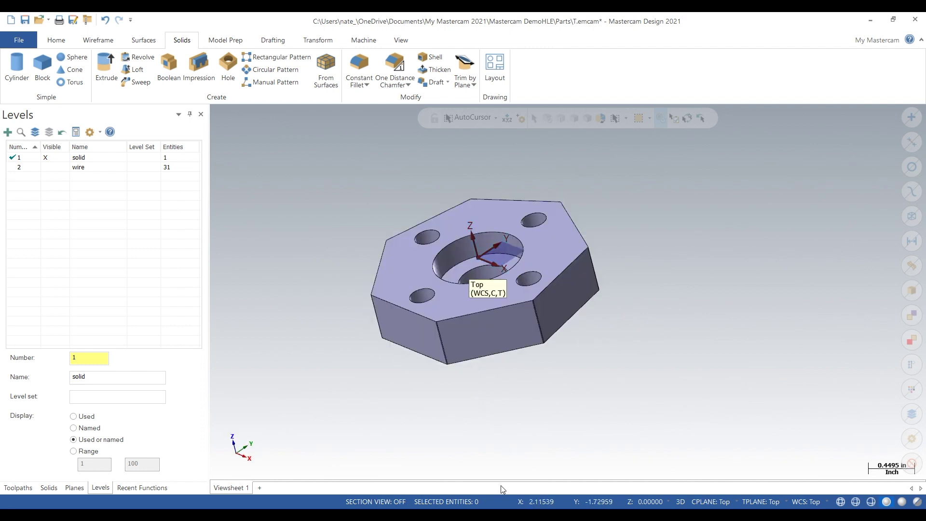
pyautogui.moveTo(483, 322)
pyautogui.mouseDown(button='middle')
pyautogui.moveTo(507, 304)
pyautogui.moveTo(649, 317)
pyautogui.moveTo(533, 383)
pyautogui.moveTo(608, 370)
pyautogui.moveTo(526, 238)
pyautogui.moveTo(573, 344)
pyautogui.mouseUp(button='middle')
pyautogui.rightClick(573, 345)
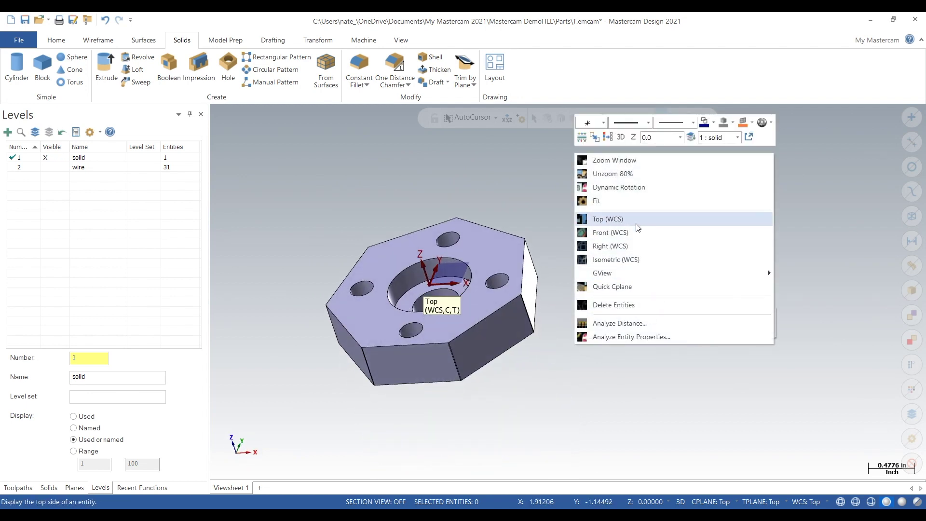
pyautogui.click(636, 229)
# Measure from the part's bottom edge to its top vertex with Analyze Distance, reading 2.1078 in
pyautogui.click(55, 40)
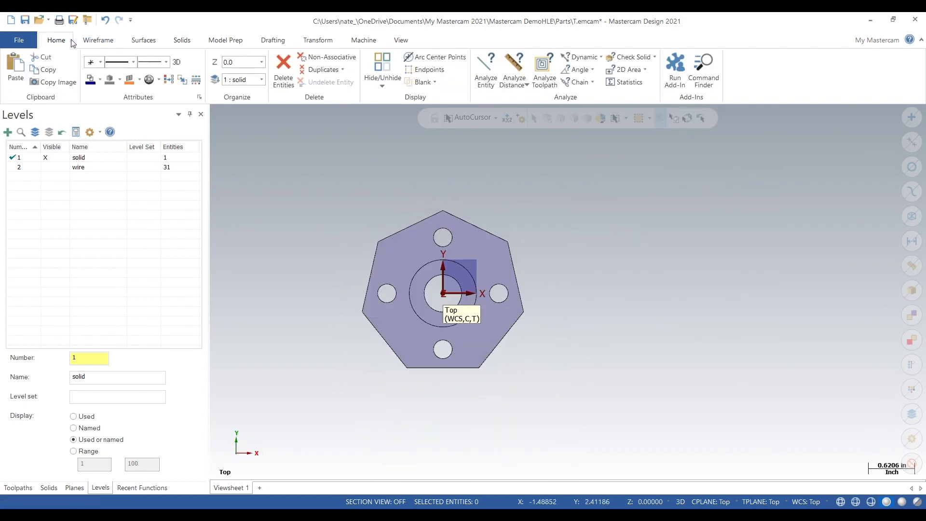
pyautogui.click(521, 68)
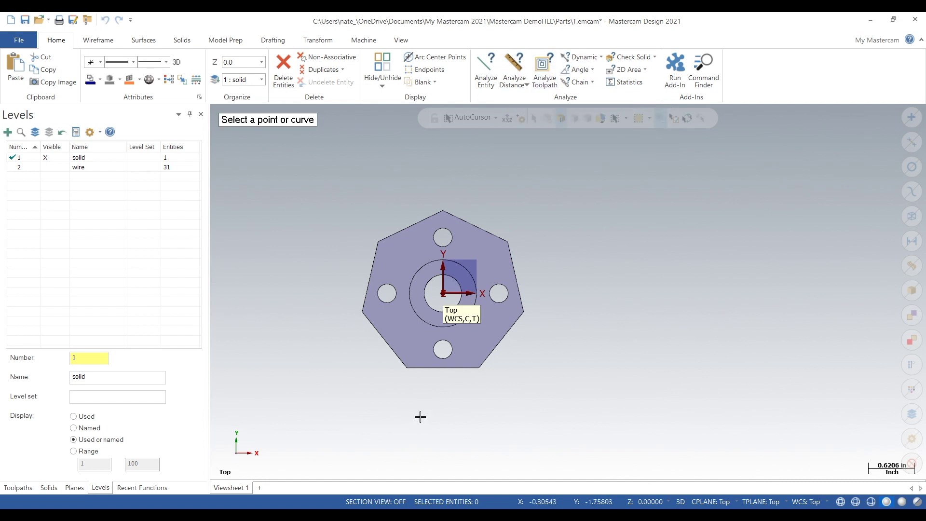
pyautogui.moveTo(421, 410); pyautogui.dragTo(434, 344, button='middle')
pyautogui.click(435, 343)
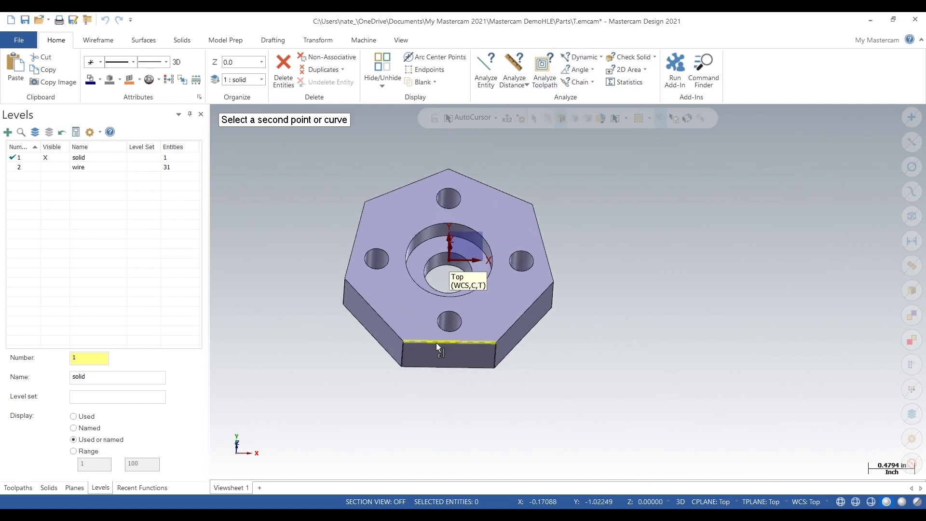
pyautogui.click(450, 169)
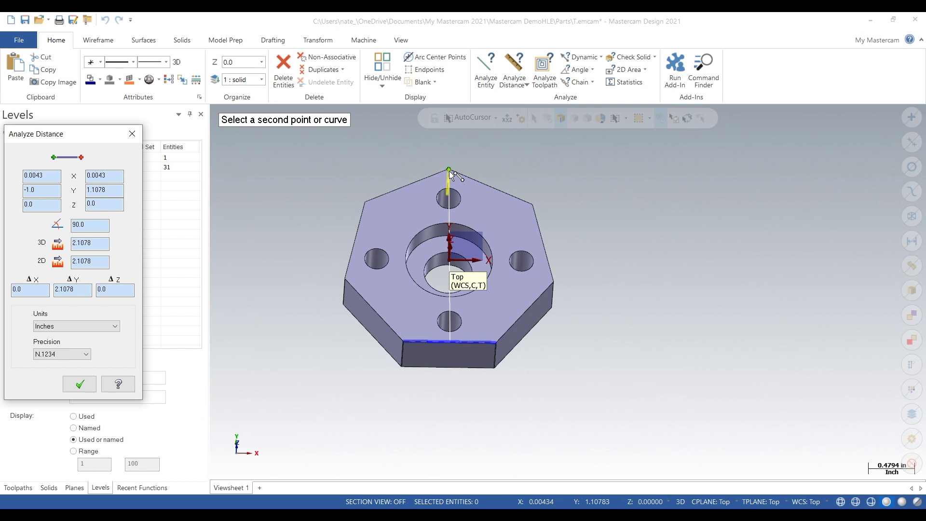
pyautogui.press('Escape')
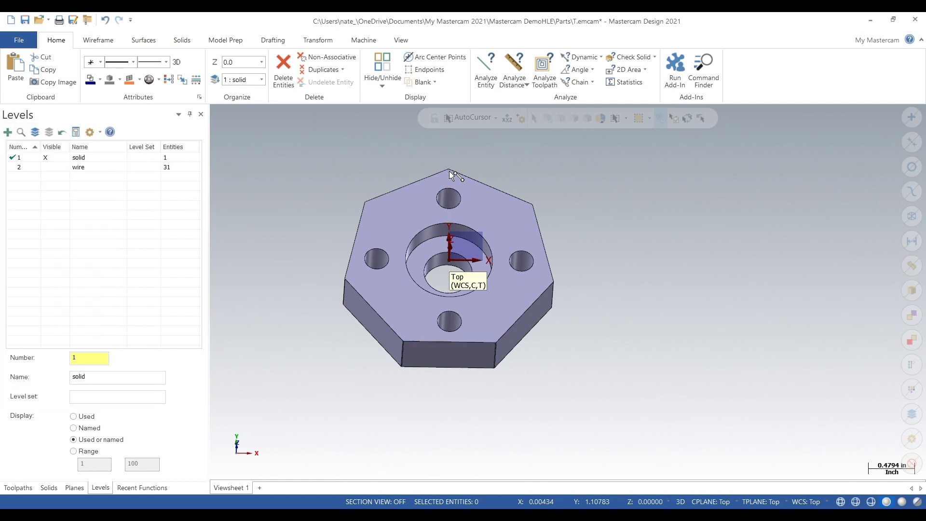
# Show the wire level briefly, return to Top view, then hide the wire level again
pyautogui.click(59, 170)
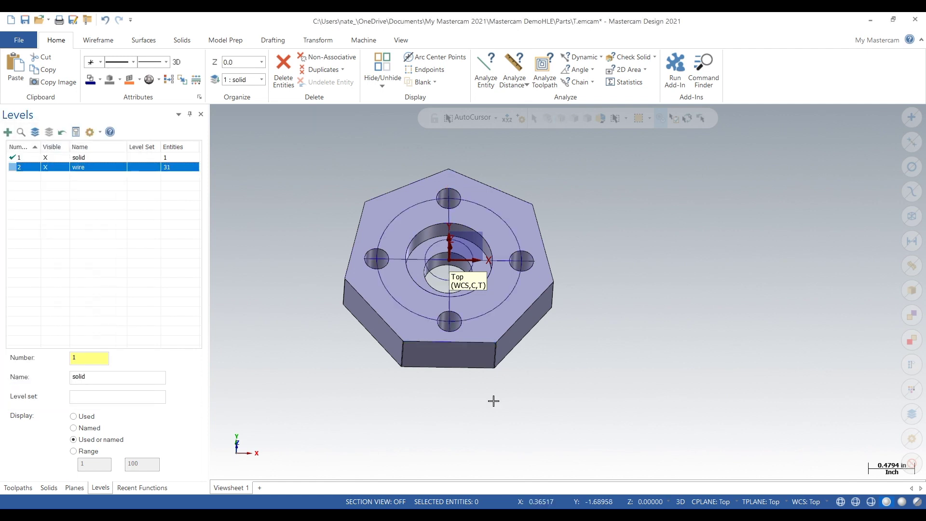
pyautogui.rightClick(297, 345)
pyautogui.click(386, 221)
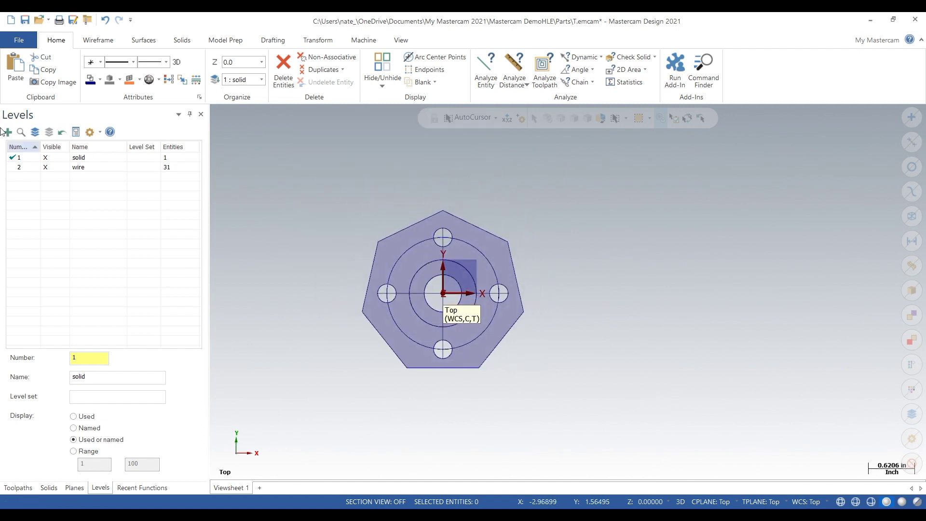
pyautogui.click(51, 169)
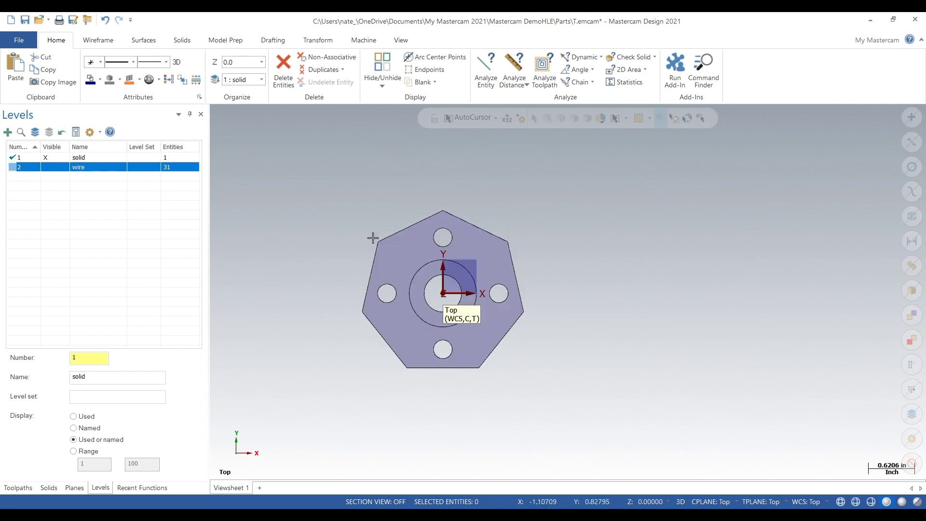
# Start a Translate and window-select the whole hexagonal part
pyautogui.click(318, 41)
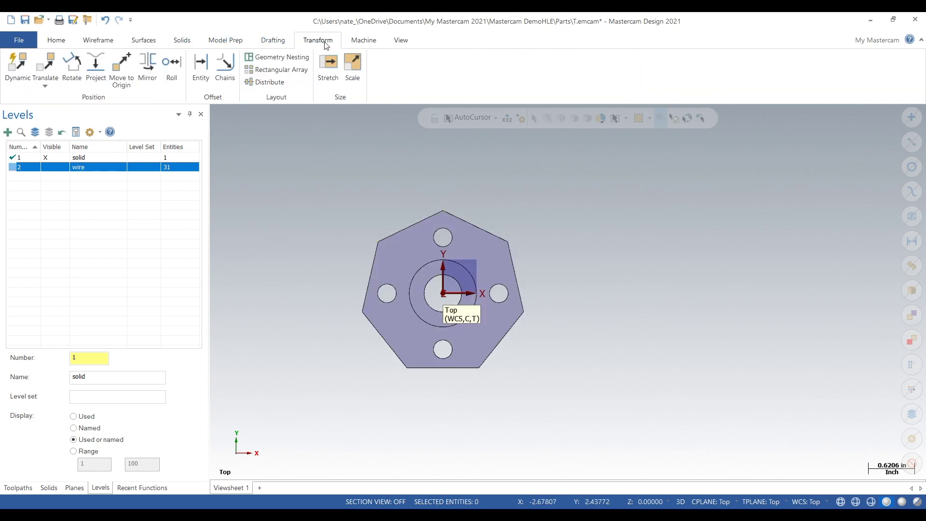
pyautogui.click(52, 60)
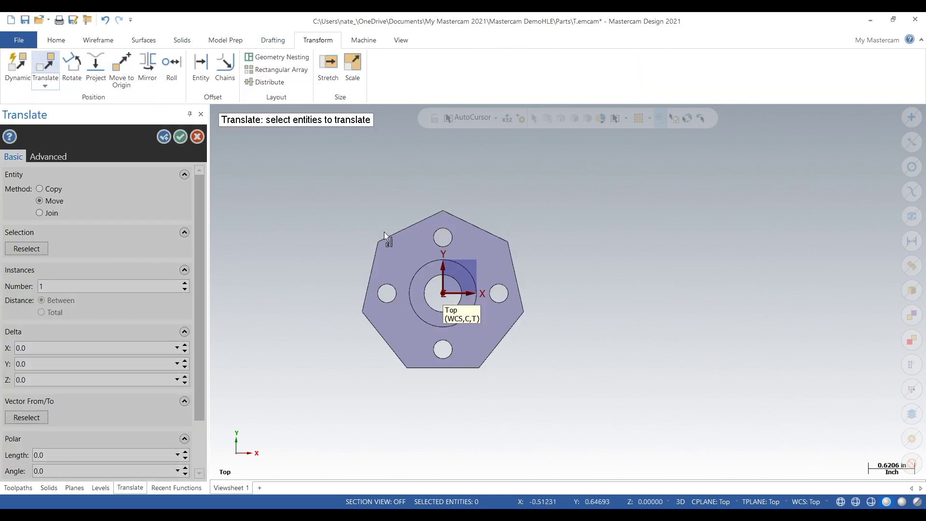
pyautogui.moveTo(644, 449); pyautogui.dragTo(609, 405)
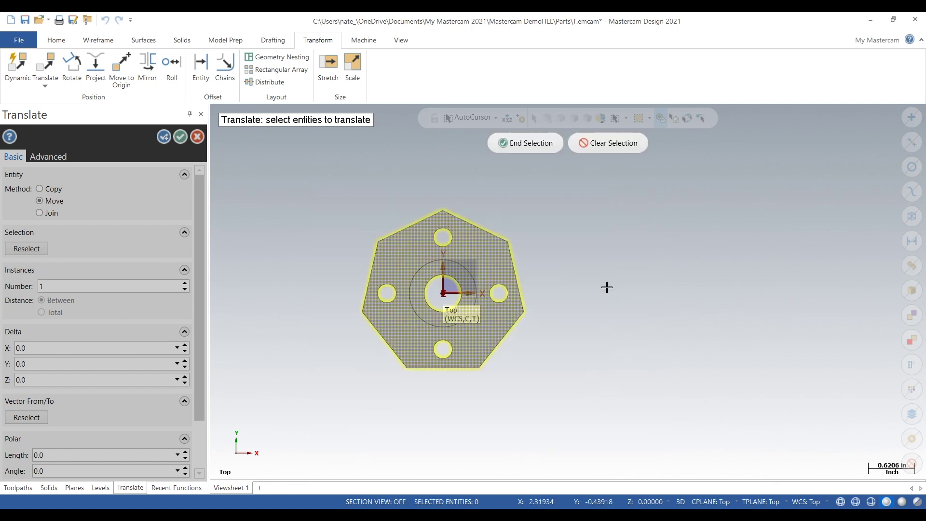
pyautogui.click(545, 147)
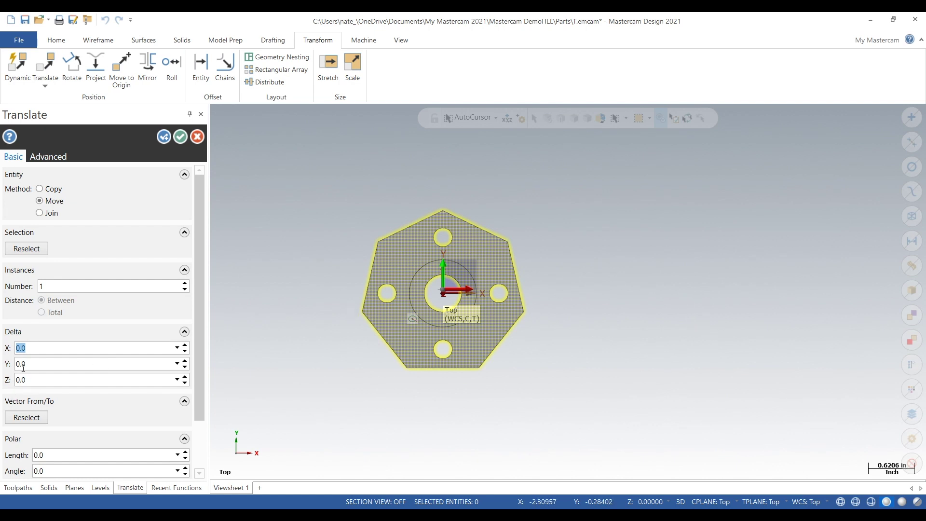
# Set the translate to Copy with a Delta X of 2.1078+0.5 (2.6078 in)
pyautogui.write('3')
pyautogui.press('Return')
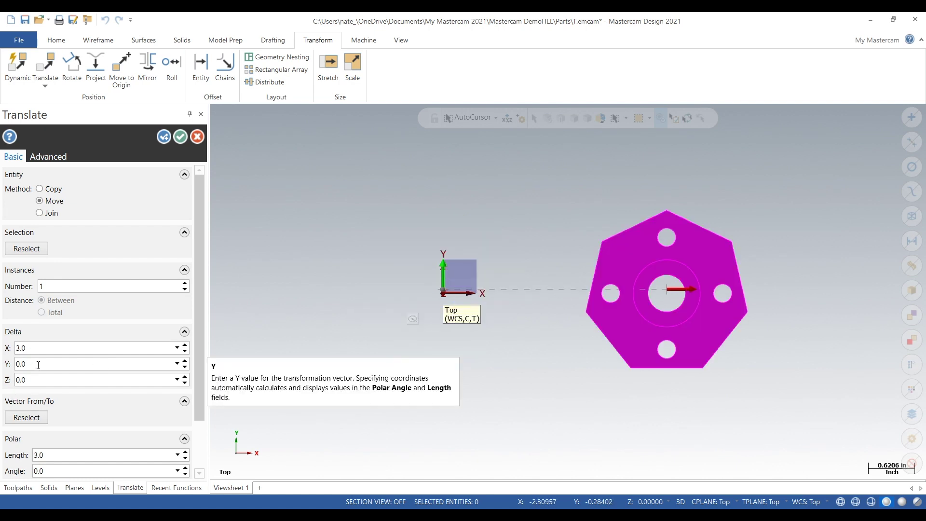
pyautogui.click(39, 189)
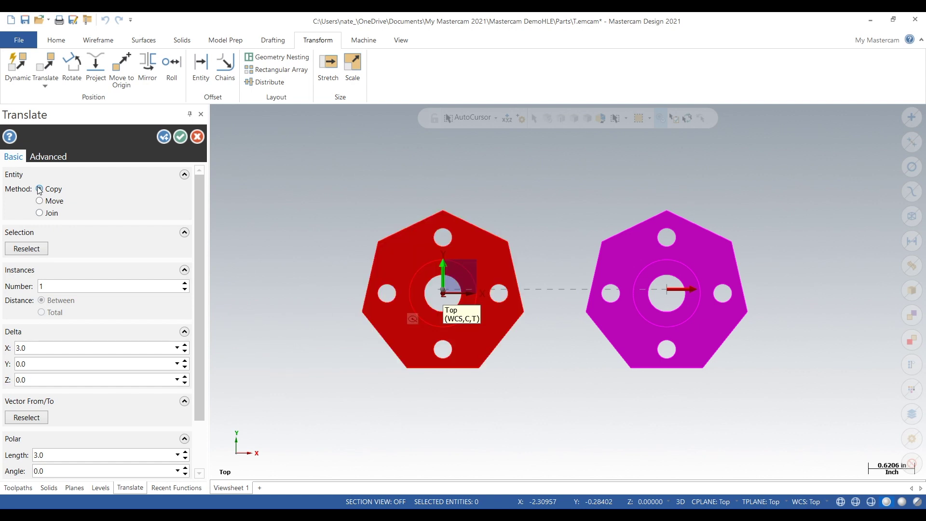
pyautogui.doubleClick(56, 348)
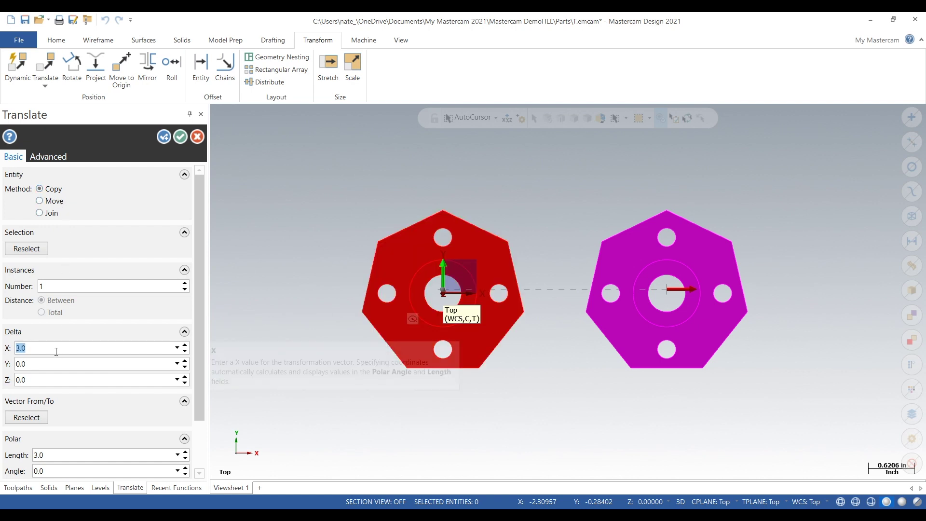
pyautogui.write('2')
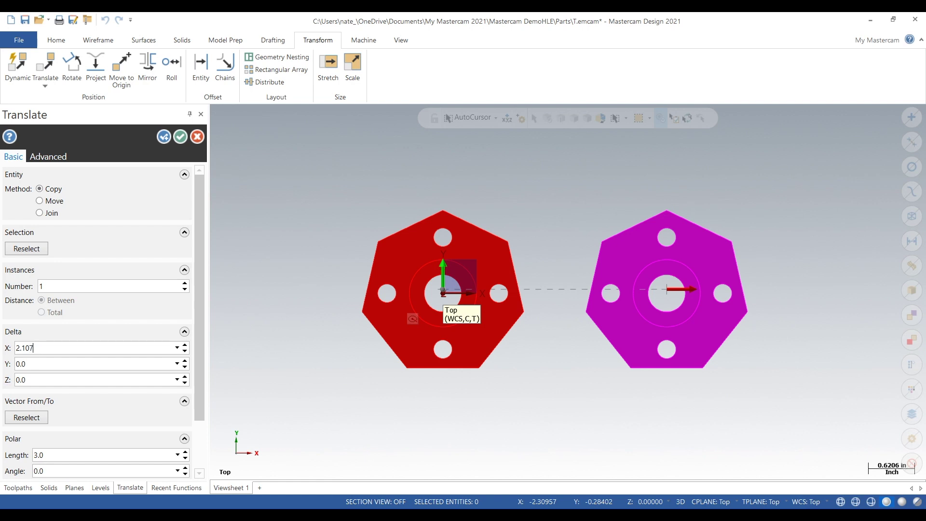
pyautogui.press('Return')
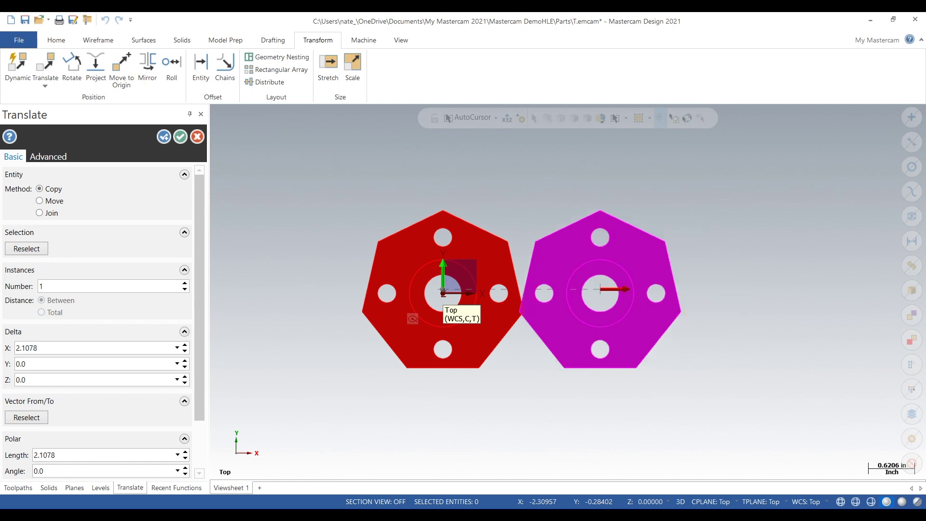
pyautogui.click(72, 349)
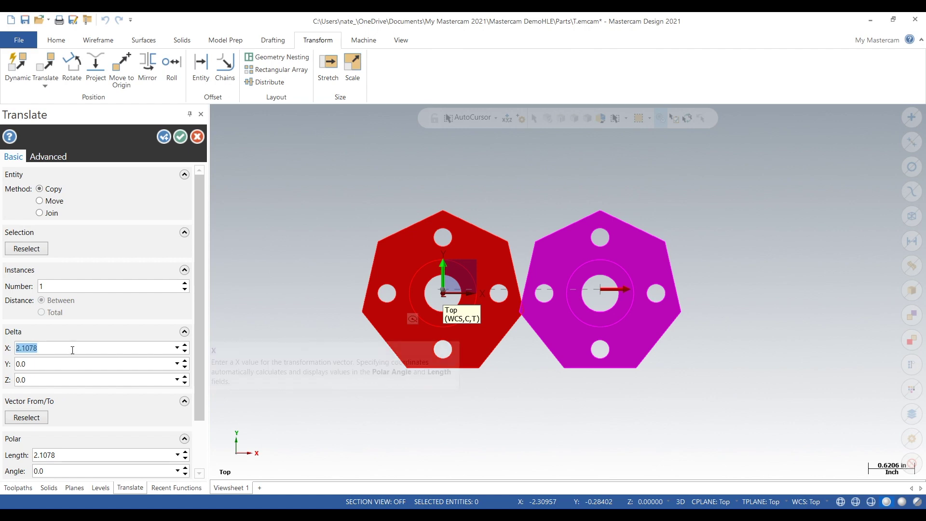
pyautogui.click(75, 349)
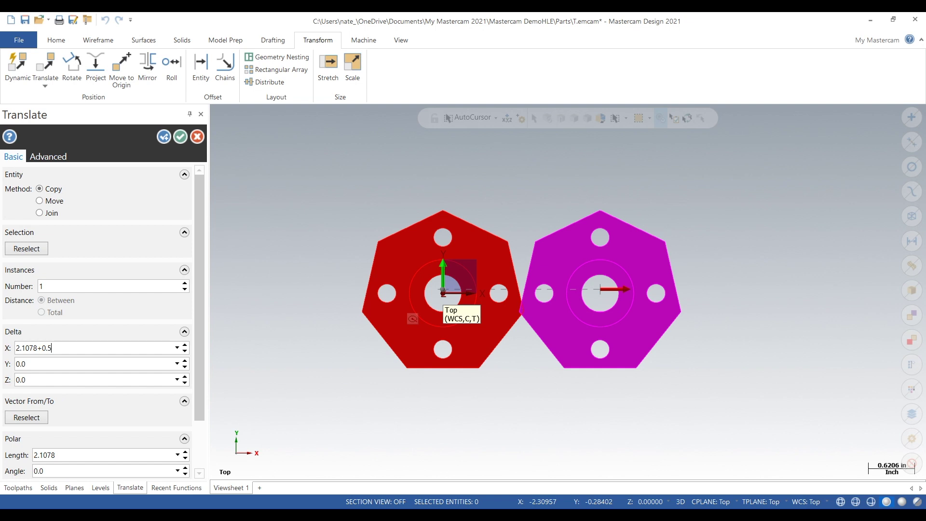
pyautogui.press('Return')
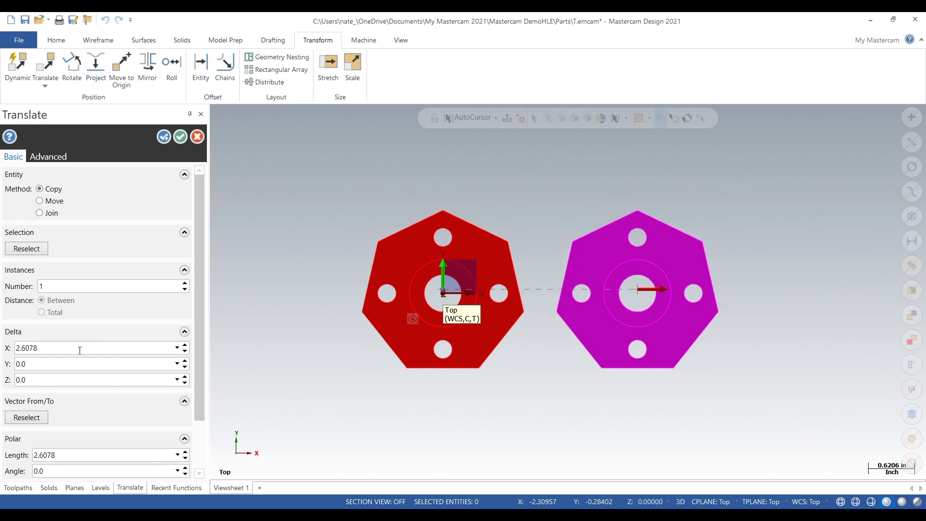
# Make 2 copies placed on both sides of the original part
pyautogui.click(38, 288)
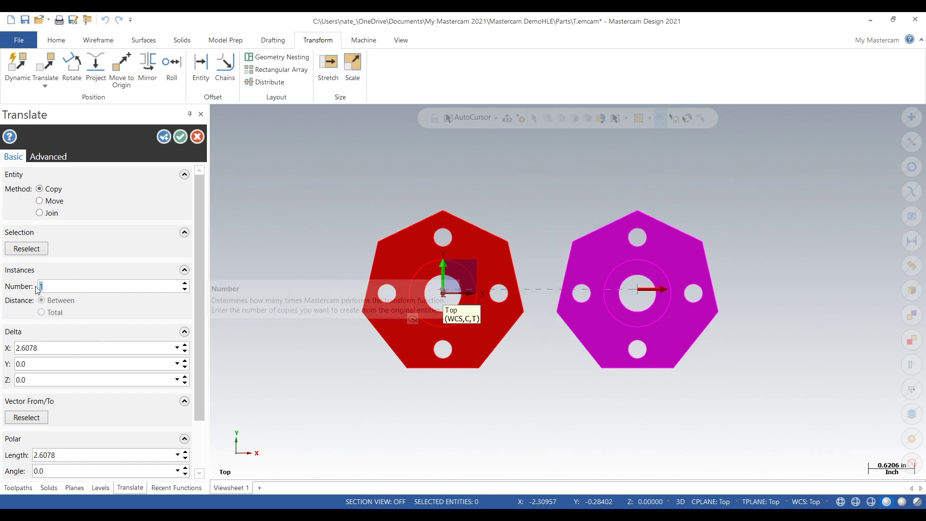
pyautogui.write('2')
pyautogui.press('Tab')
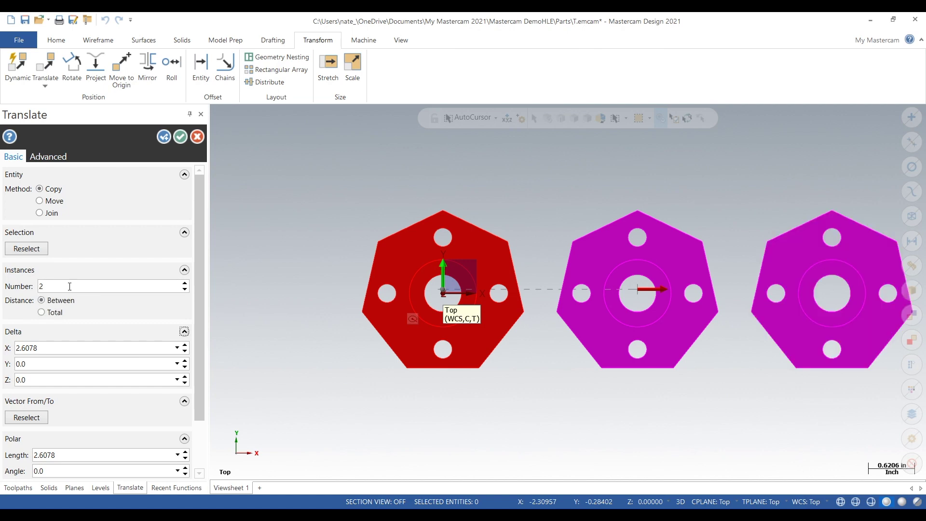
pyautogui.scroll(-4, 333, 251)
pyautogui.scroll(-2, 99, 417)
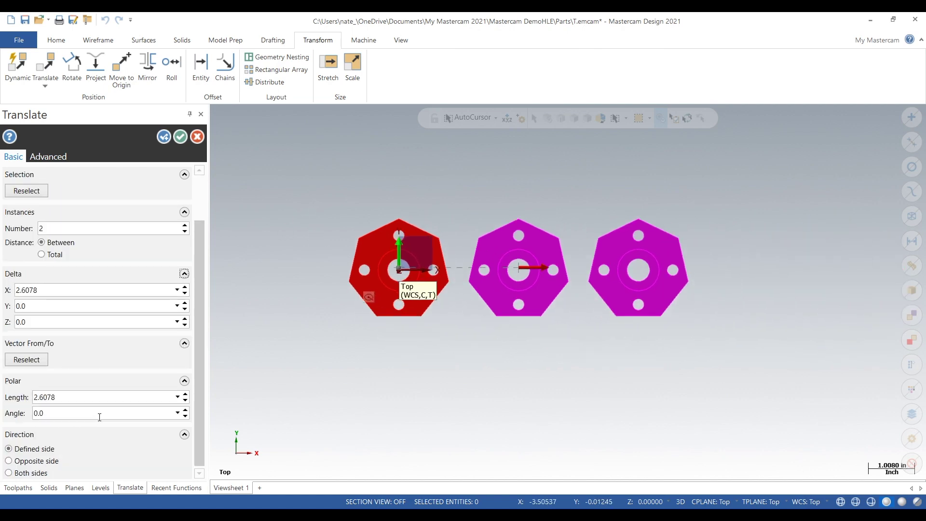
pyautogui.scroll(2, 99, 418)
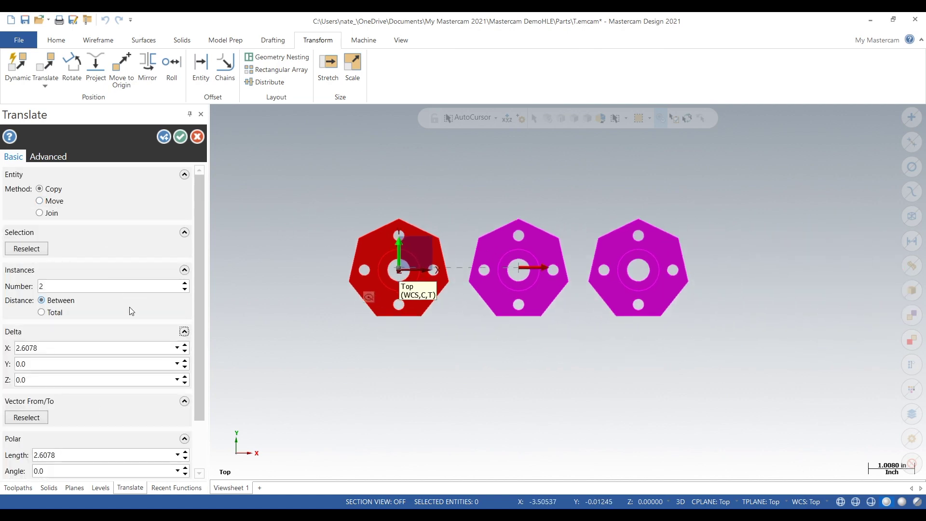
pyautogui.scroll(-2, 131, 311)
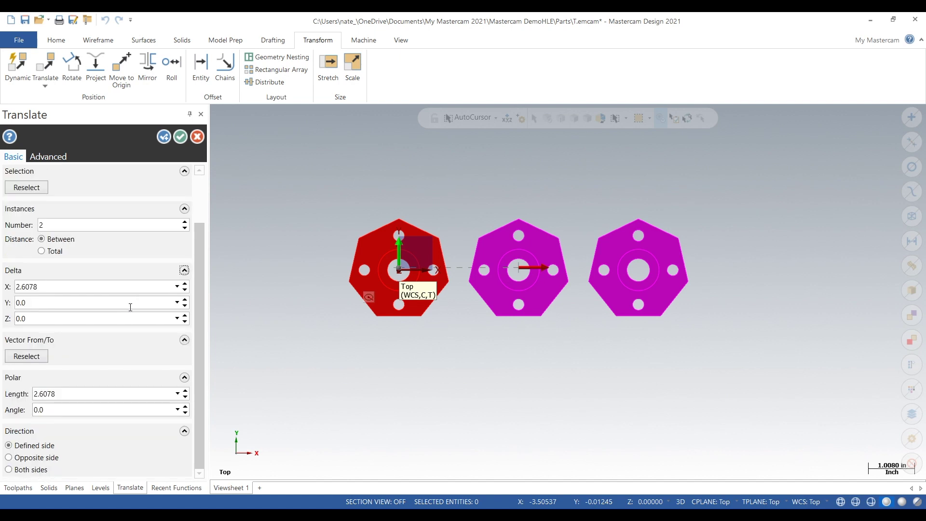
pyautogui.click(24, 471)
pyautogui.scroll(-1, 701, 282)
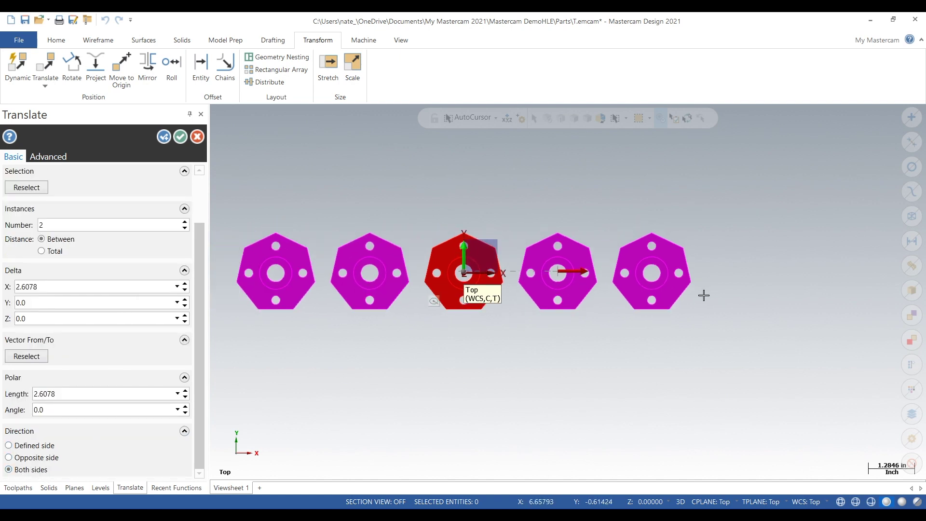
pyautogui.scroll(-1, 703, 295)
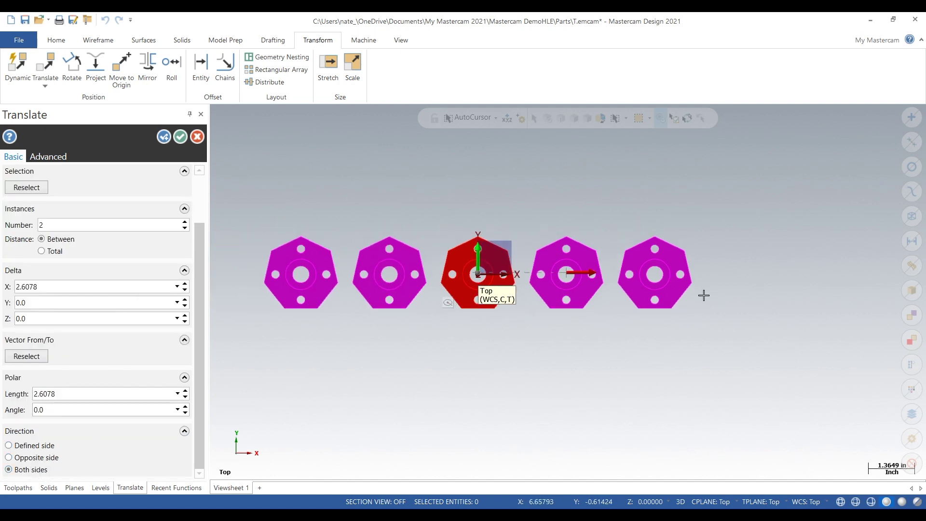
# Accept the five-part row and clear the translate result colours
pyautogui.click(179, 138)
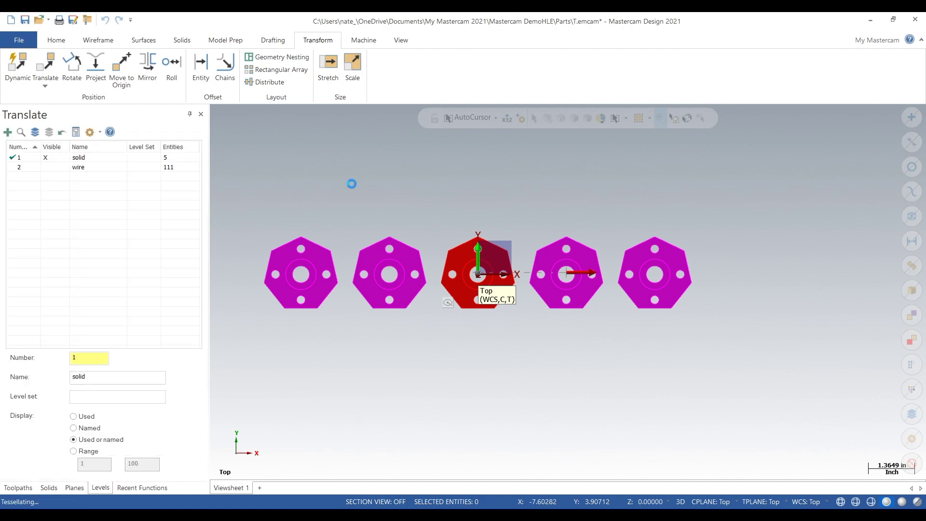
pyautogui.rightClick(406, 195)
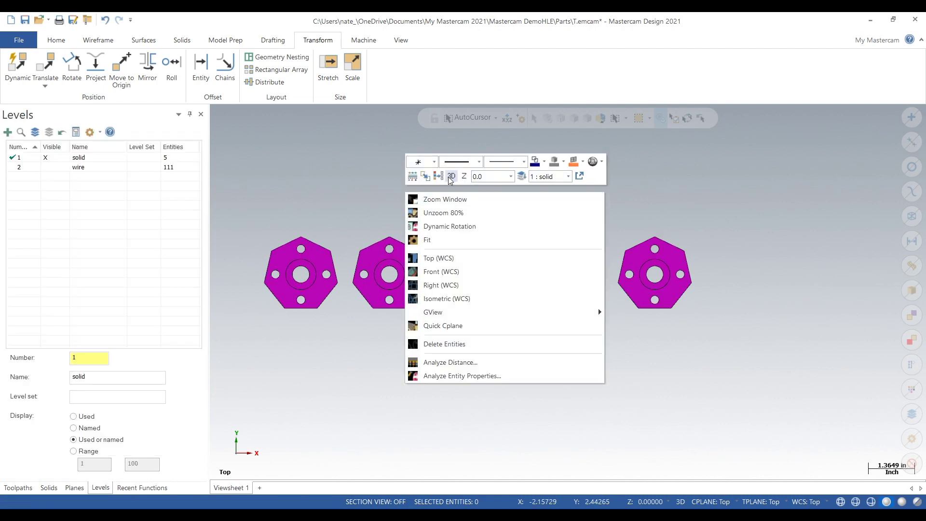
pyautogui.click(461, 330)
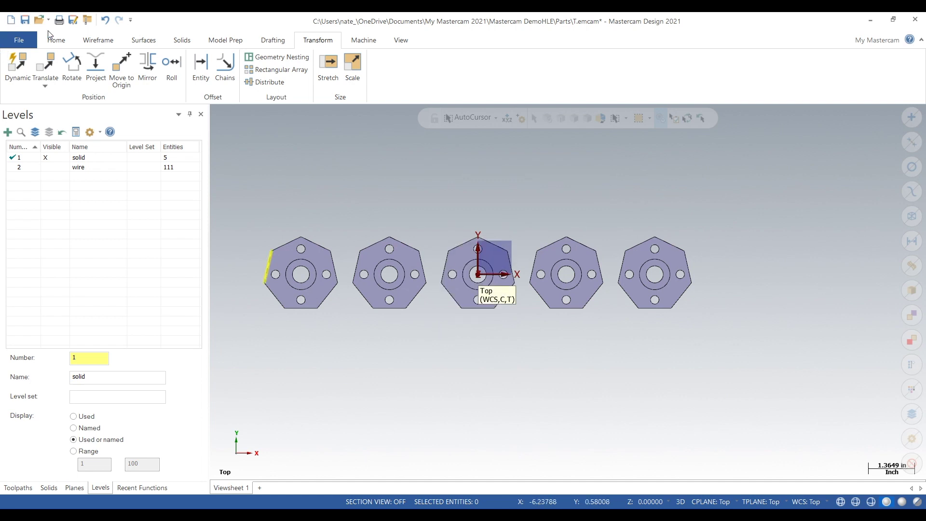
# Create level 3 named 'stock'
pyautogui.click(90, 41)
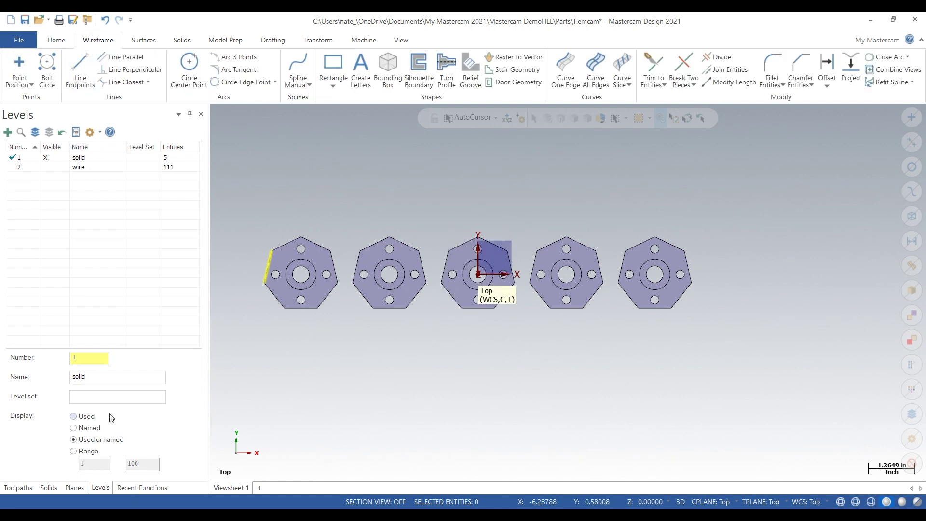
pyautogui.doubleClick(99, 359)
pyautogui.write('3')
pyautogui.press('Tab')
pyautogui.write('s')
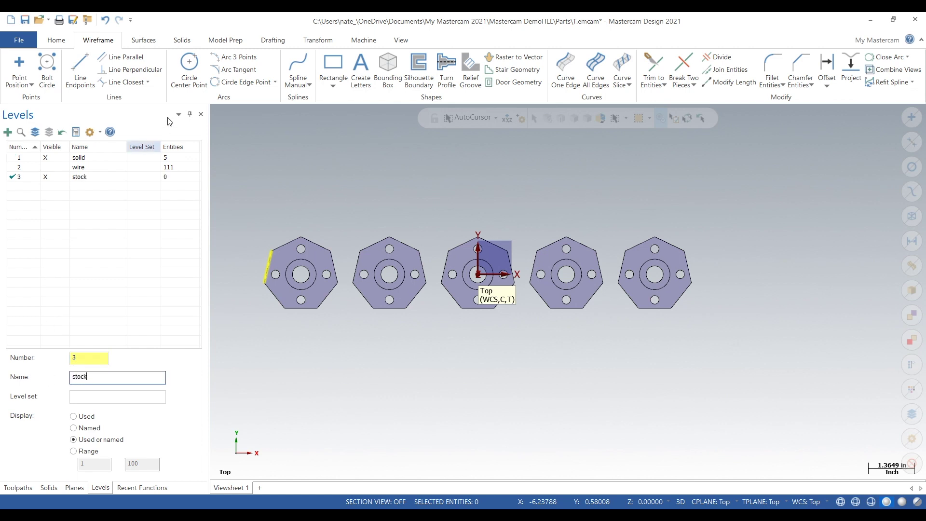
# Begin a rectangle anchored at its centre on the origin, back in Top view
pyautogui.click(333, 67)
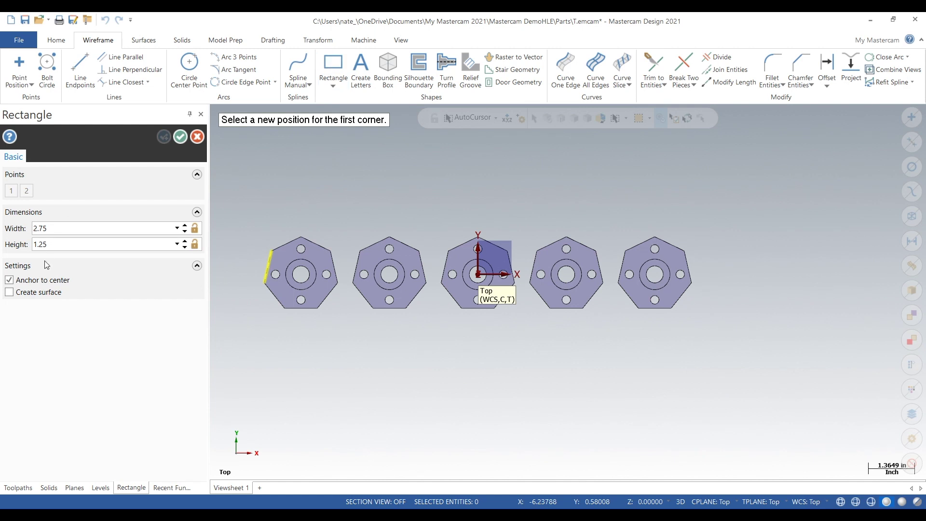
pyautogui.click(34, 281)
pyautogui.scroll(2, 545, 299)
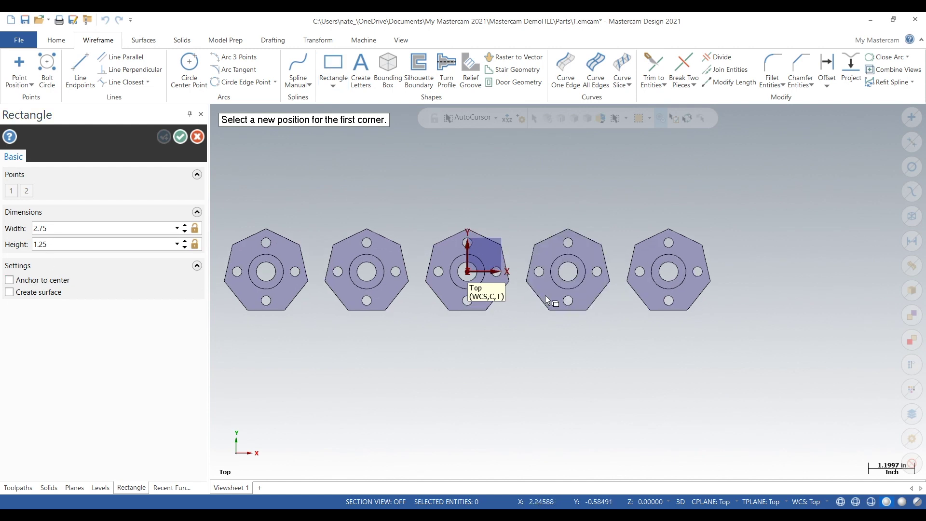
pyautogui.moveTo(467, 273); pyautogui.dragTo(480, 254, button='middle')
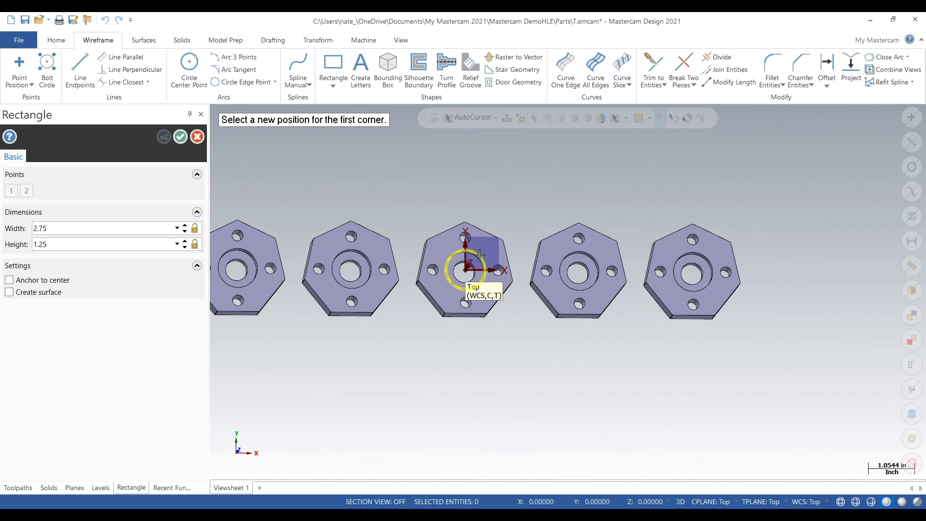
pyautogui.click(480, 254)
pyautogui.click(34, 282)
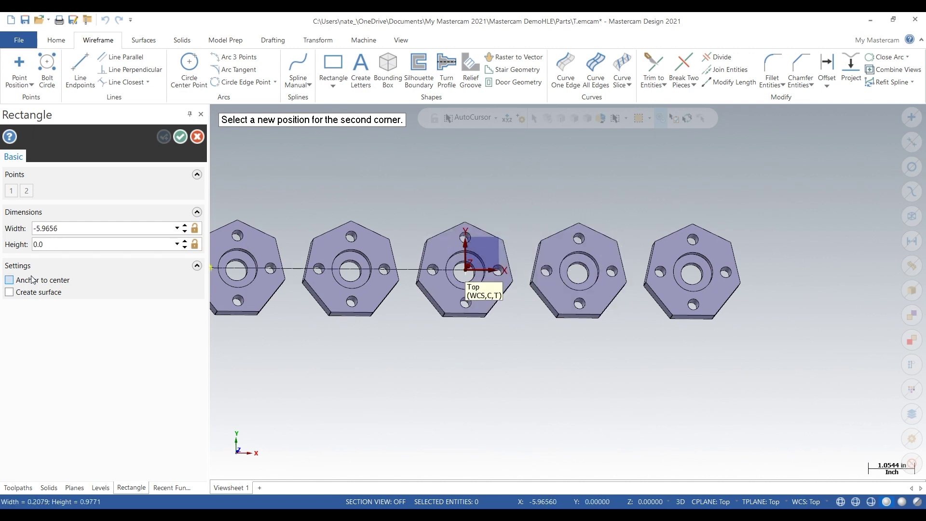
pyautogui.rightClick(296, 376)
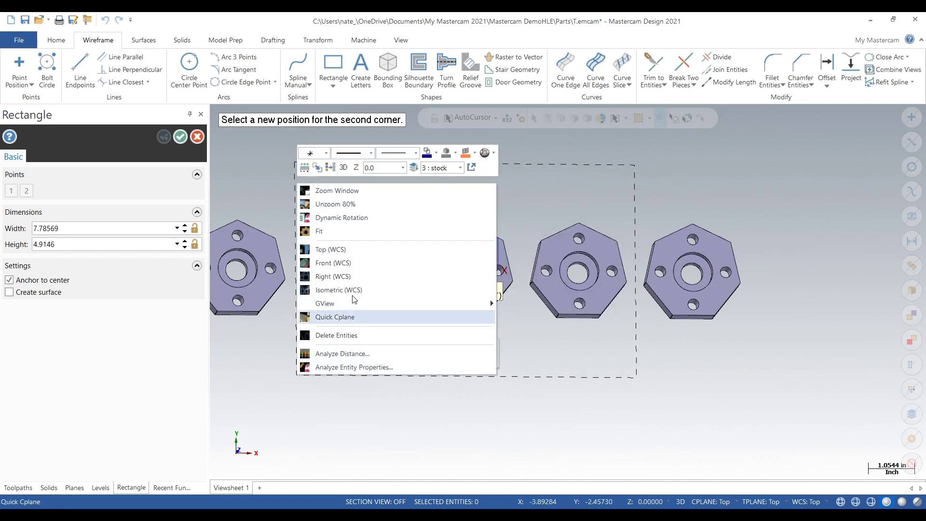
pyautogui.click(355, 257)
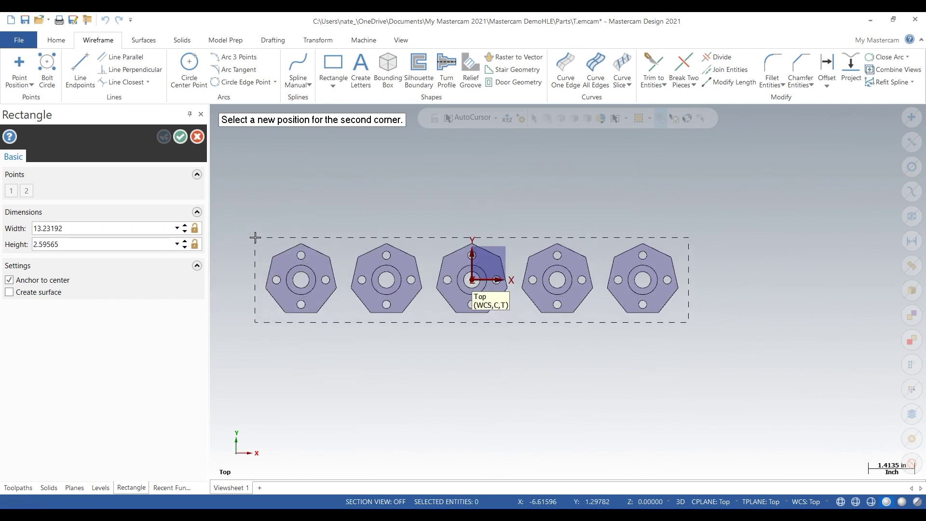
# Drag the rectangle around all five parts and size it 13.0 wide by 2.6 high
pyautogui.click(255, 237)
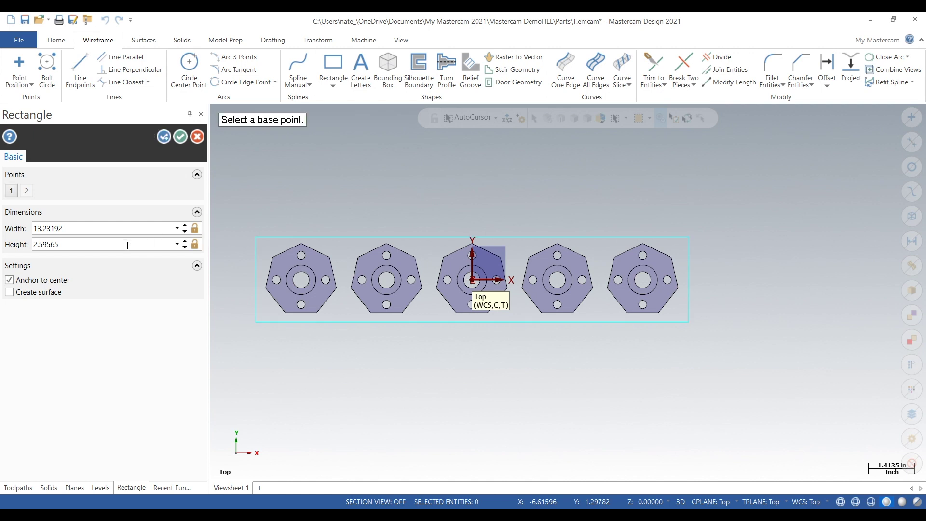
pyautogui.click(108, 245)
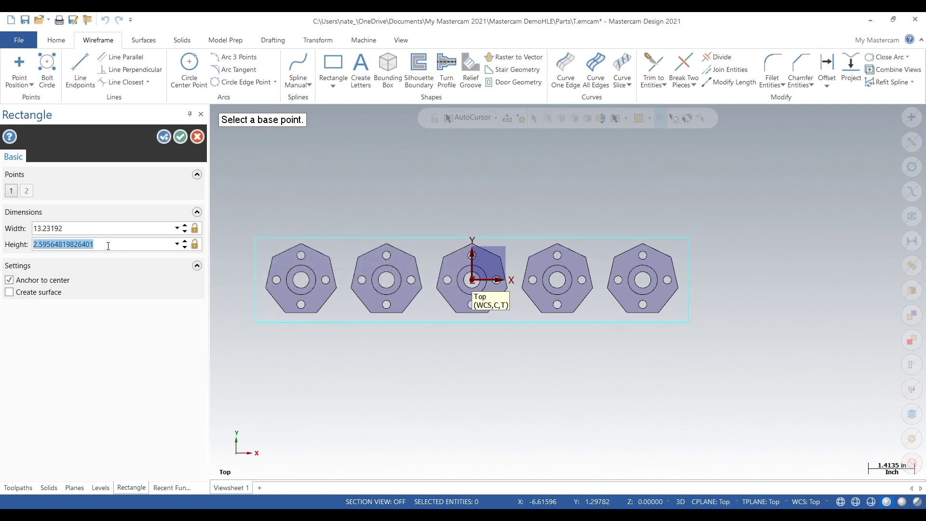
pyautogui.write('2.6')
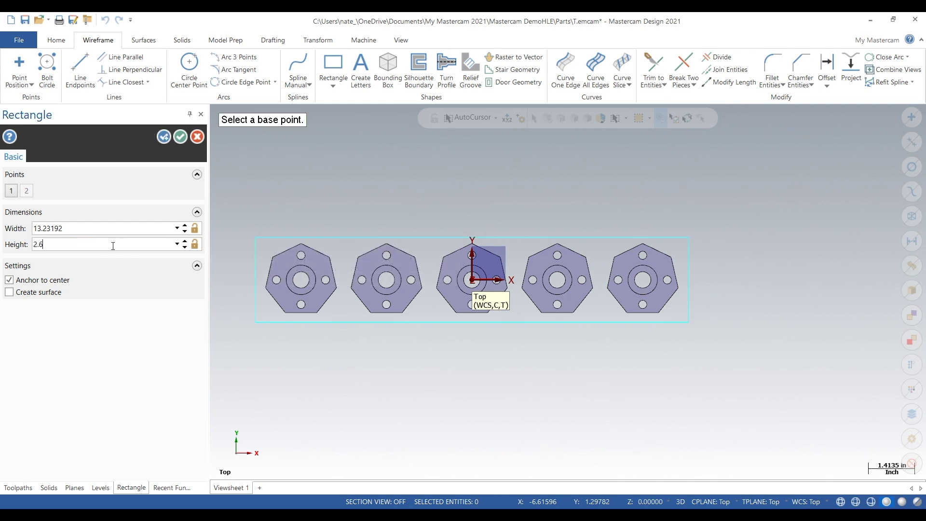
pyautogui.click(85, 230)
pyautogui.write('13')
pyautogui.press('Tab')
# Accept the stock rectangle and load the Default mill machine
pyautogui.click(180, 137)
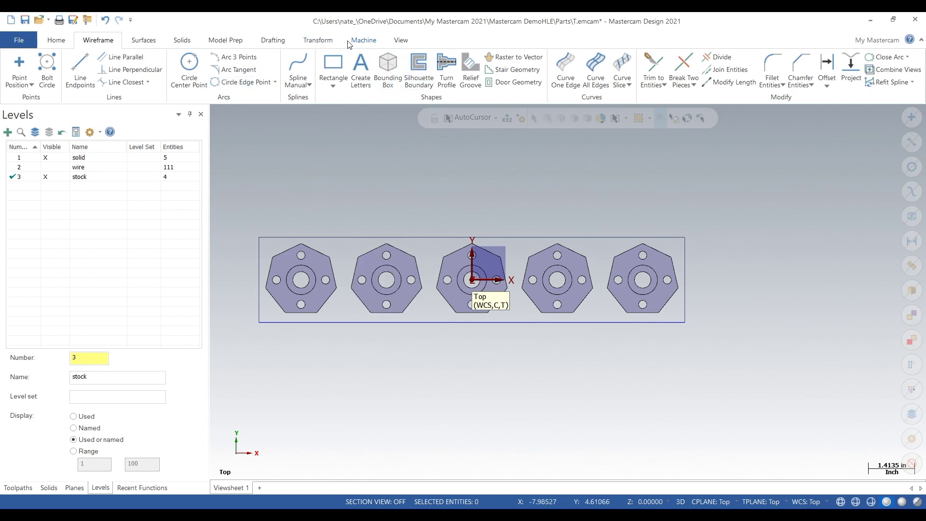
pyautogui.click(349, 43)
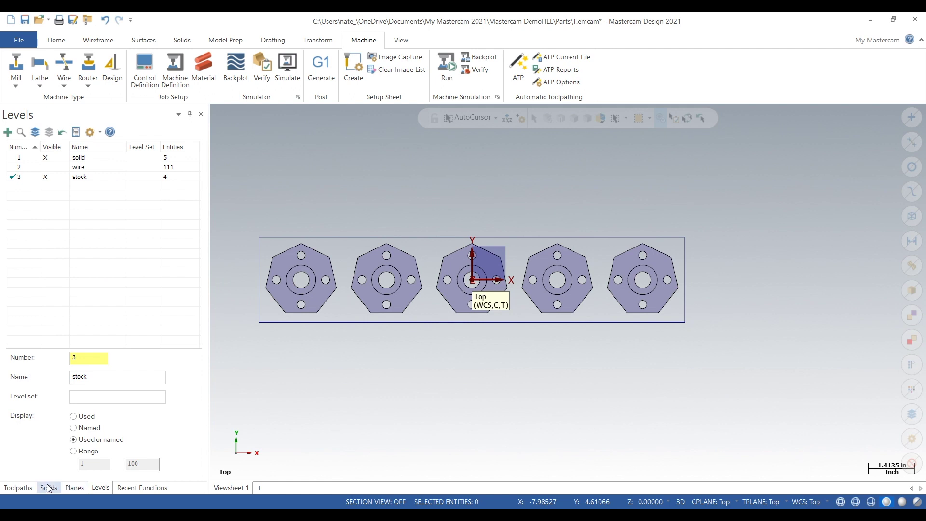
pyautogui.click(29, 488)
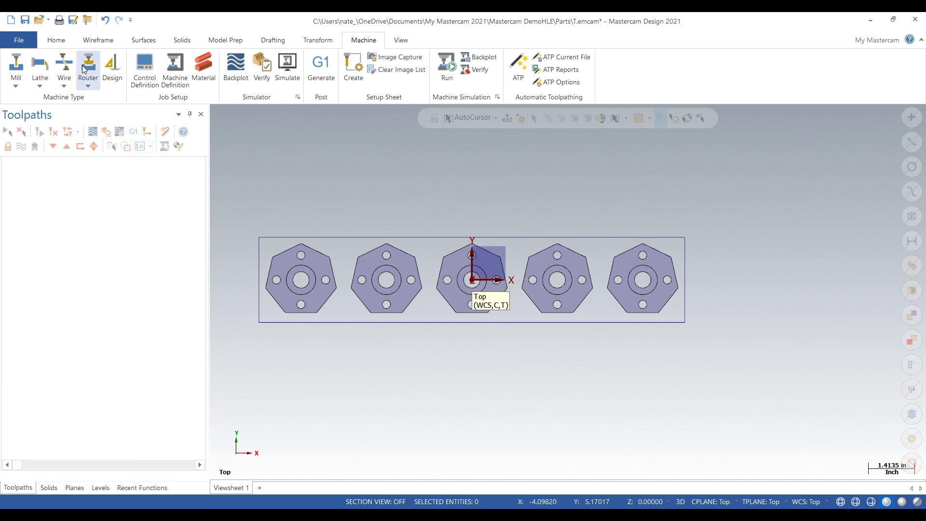
pyautogui.click(16, 87)
pyautogui.click(30, 97)
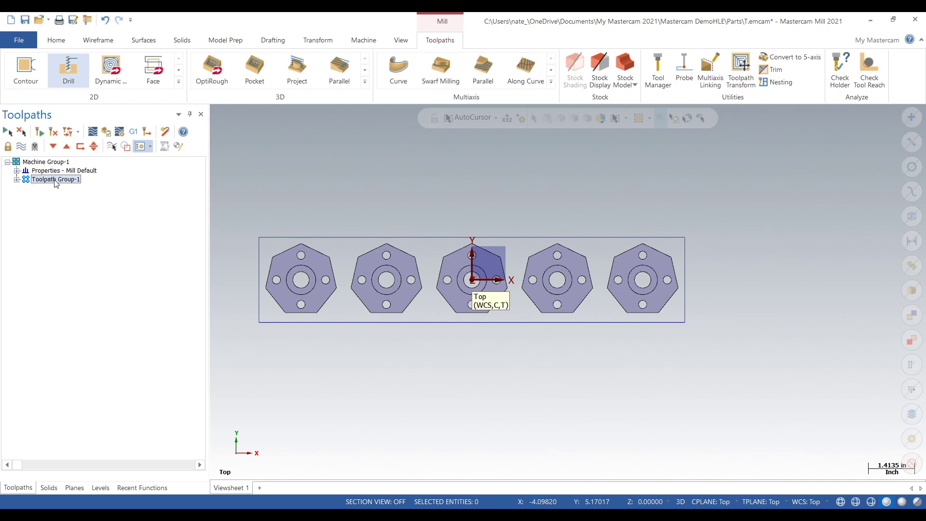
# Rename Toolpath Group-1 to 'OP-1' and expand it
pyautogui.click(56, 179)
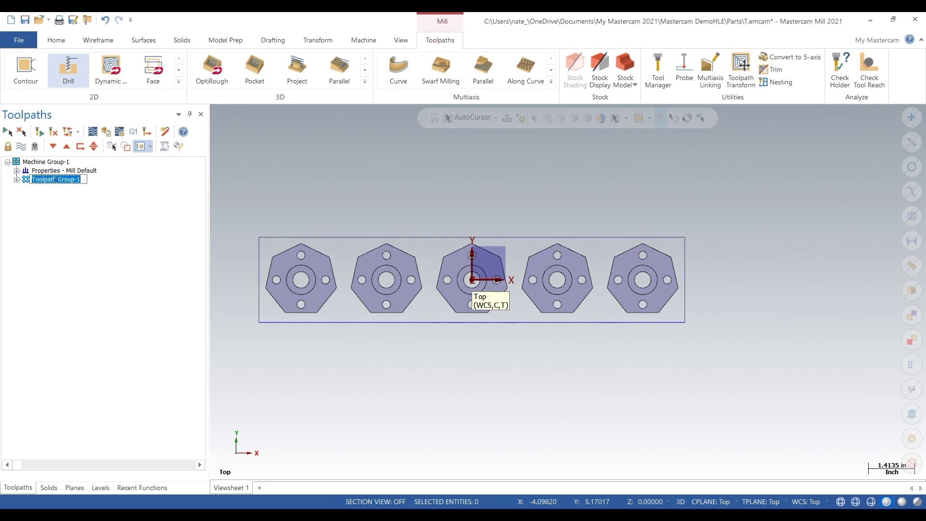
pyautogui.write('O')
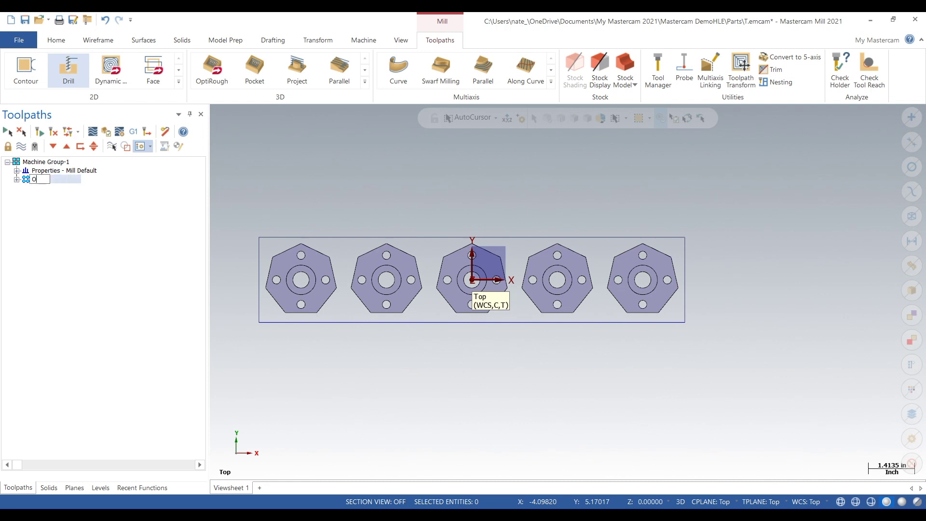
pyautogui.write('P-1')
pyautogui.click(79, 192)
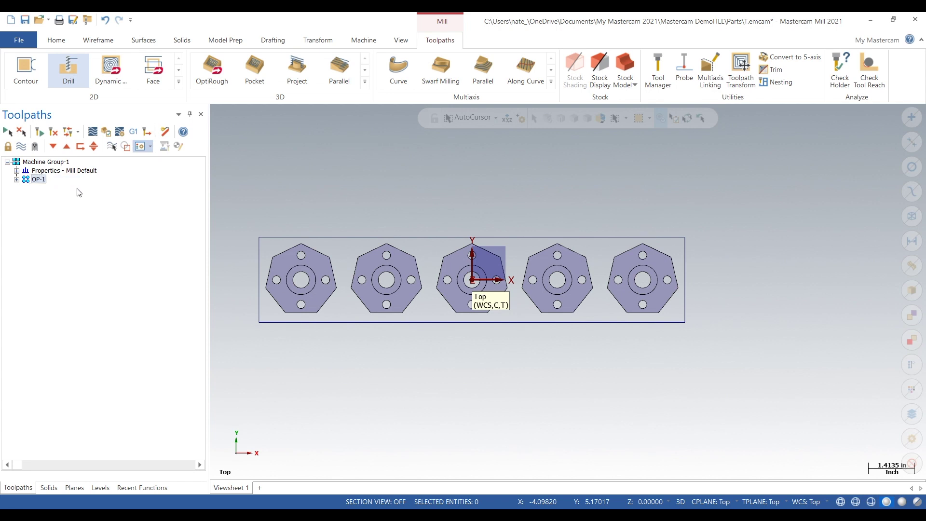
pyautogui.click(17, 179)
# Check the Levels and Planes lists, then start a Face toolpath from the Toolpaths list
pyautogui.click(97, 488)
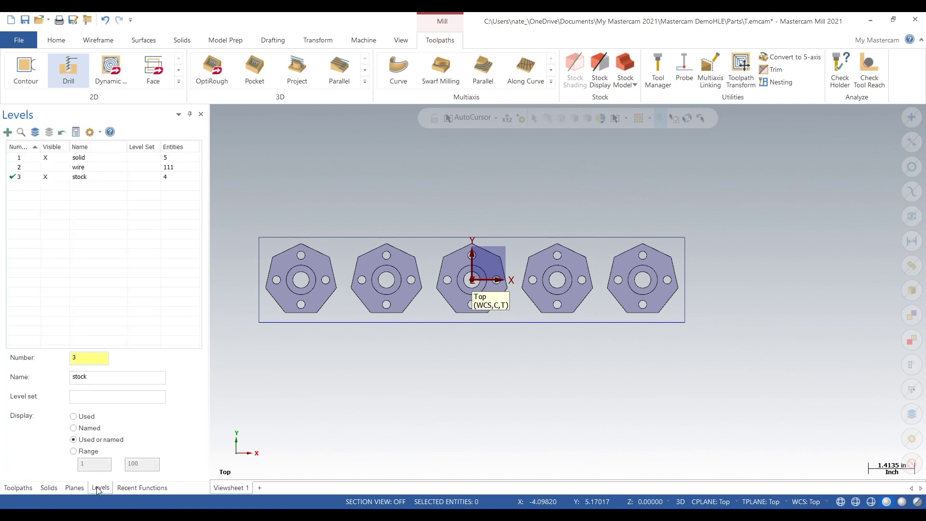
pyautogui.click(74, 488)
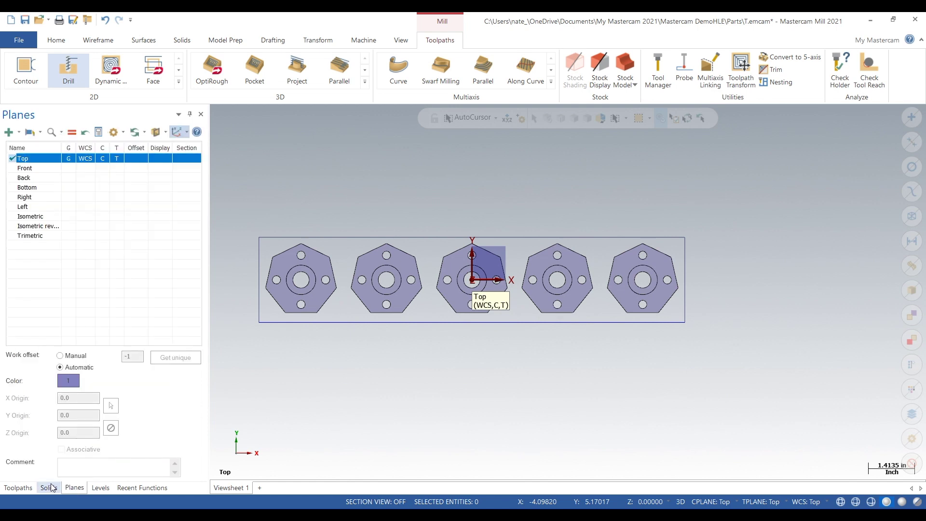
pyautogui.rightClick(46, 163)
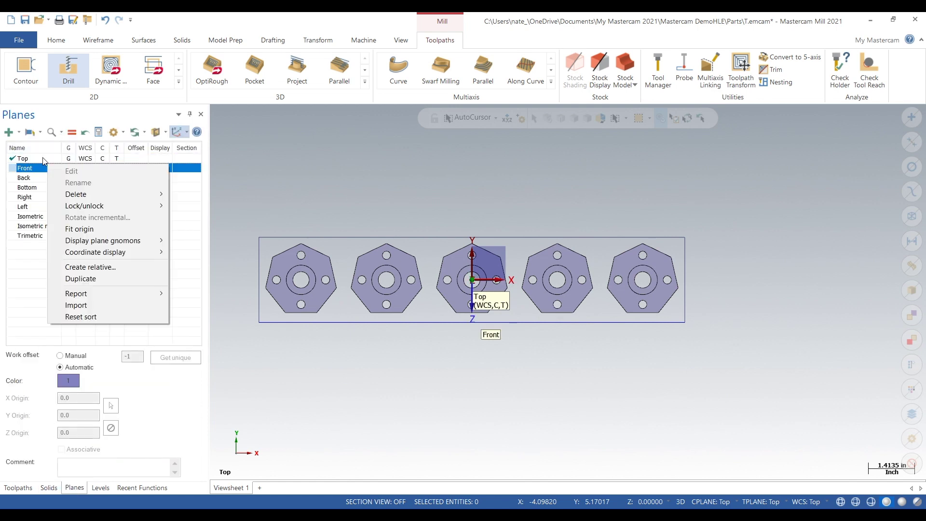
pyautogui.click(40, 164)
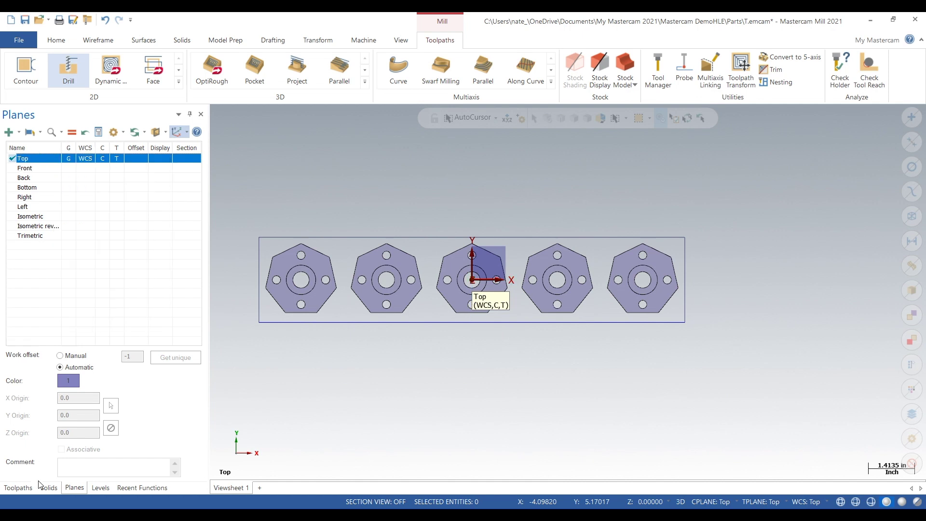
pyautogui.click(18, 488)
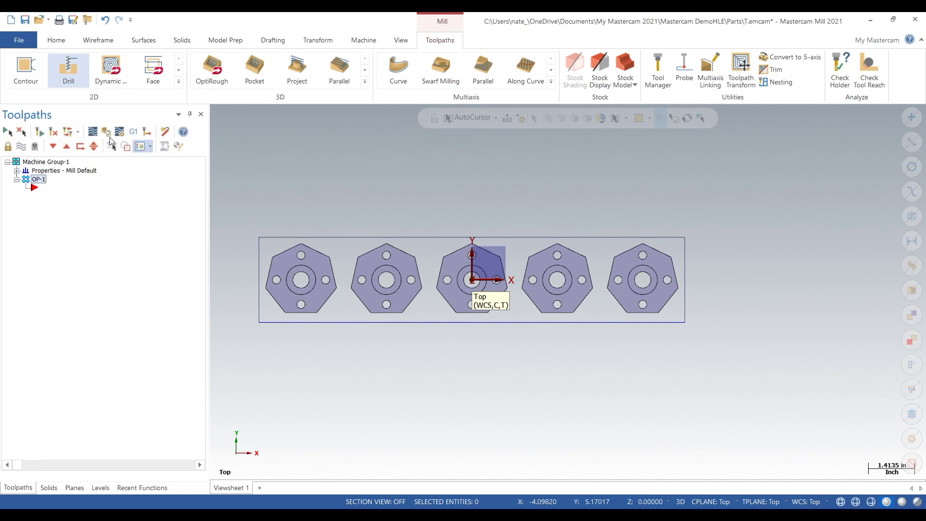
pyautogui.click(151, 80)
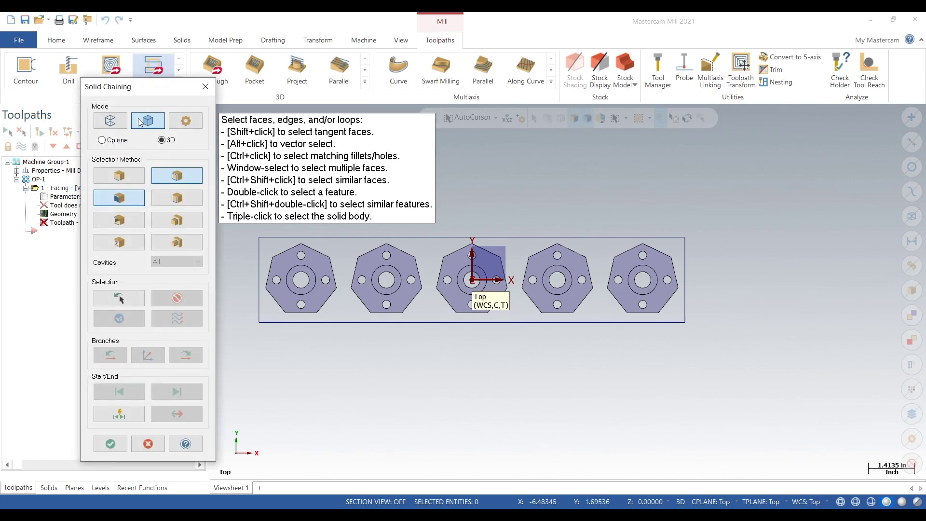
# Chain the stock rectangle in wireframe mode as the facing boundary
pyautogui.click(114, 120)
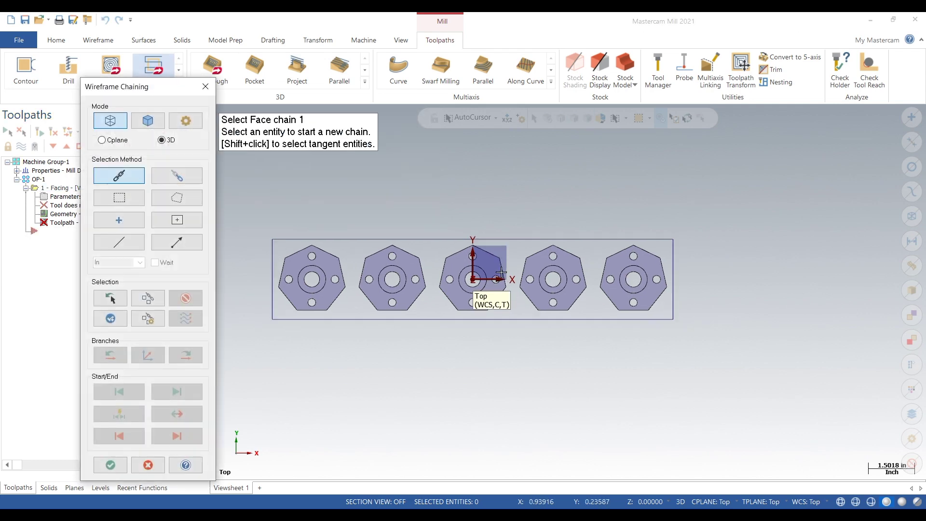
pyautogui.click(283, 238)
pyautogui.click(97, 465)
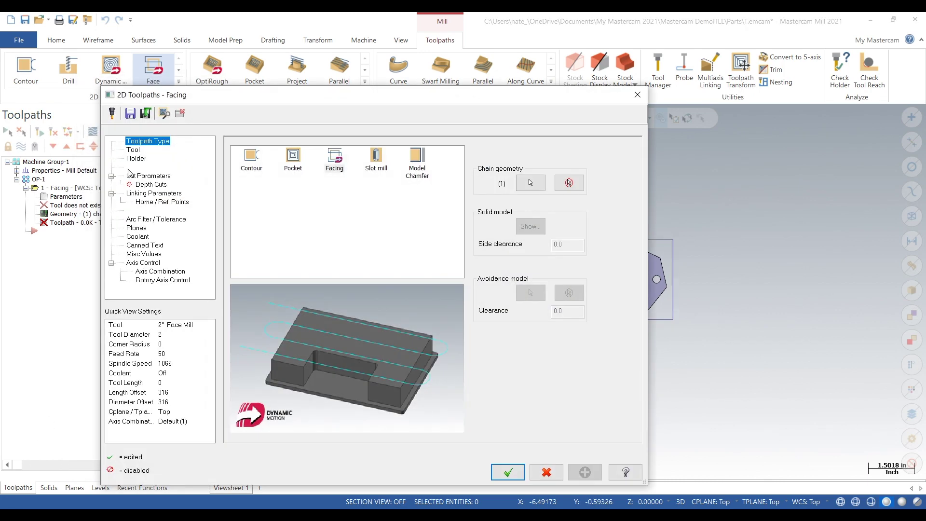
# Assign the 1/2 FLAT ENDMILL (tool 290) from the tool library to the facing toolpath
pyautogui.click(135, 150)
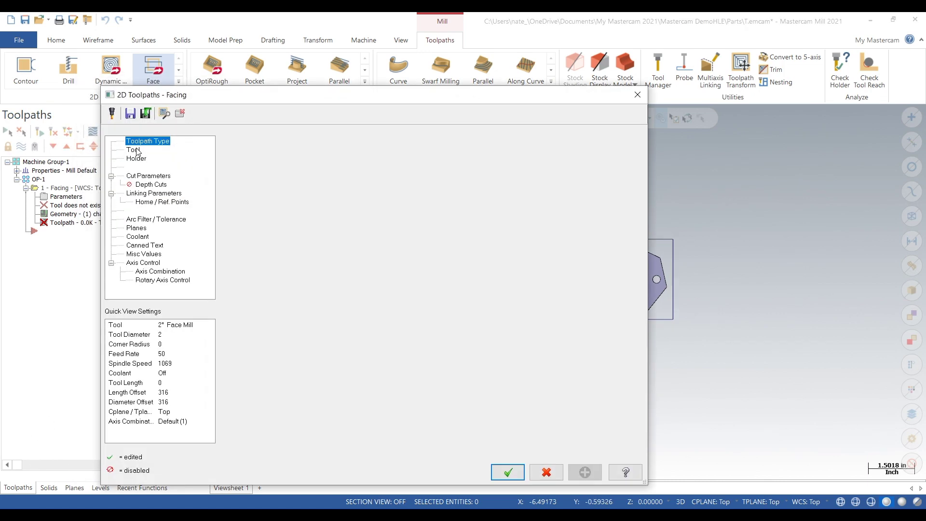
pyautogui.click(279, 345)
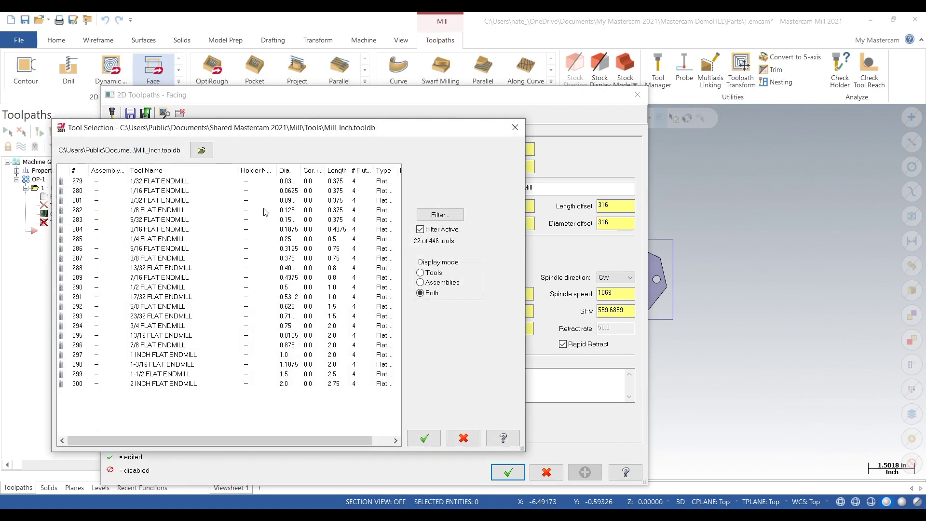
pyautogui.doubleClick(225, 288)
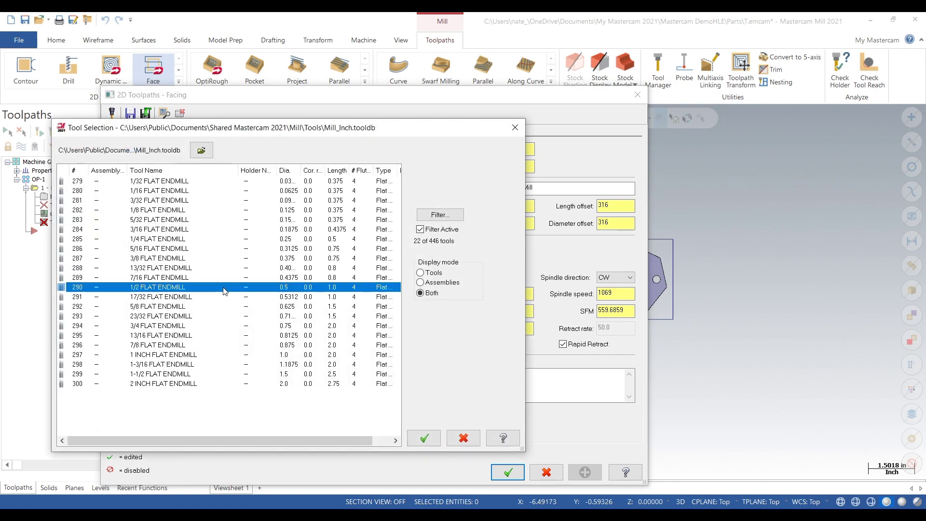
pyautogui.rightClick(272, 171)
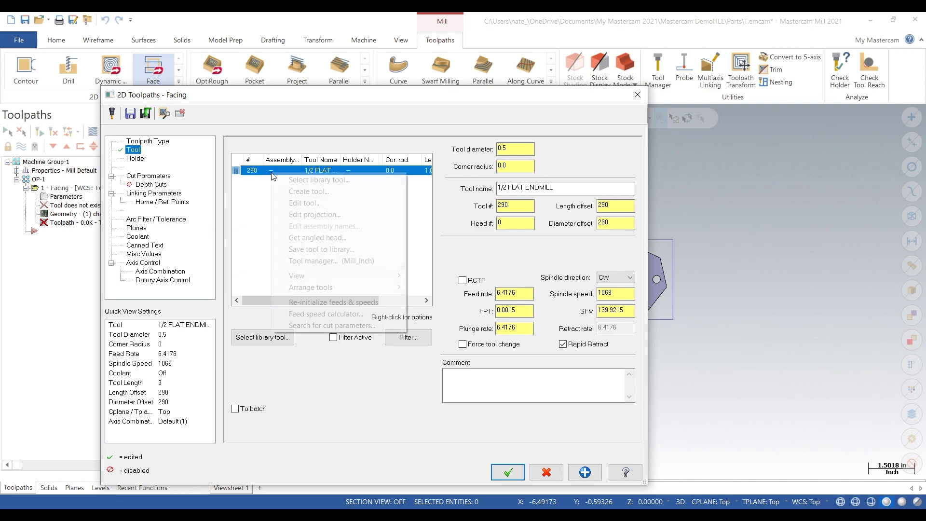
# Edit the 1/2 flat endmill to tool number 1 with 600 surface speed
pyautogui.click(302, 202)
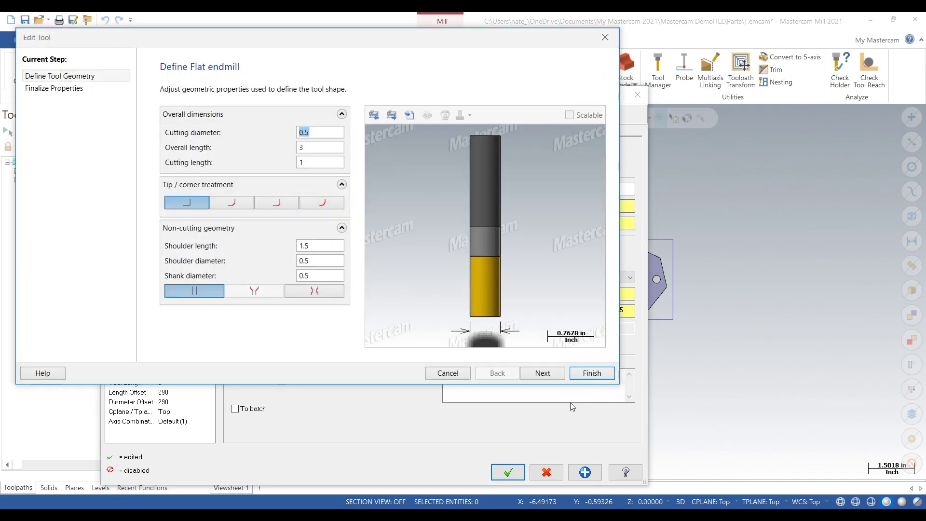
pyautogui.click(554, 376)
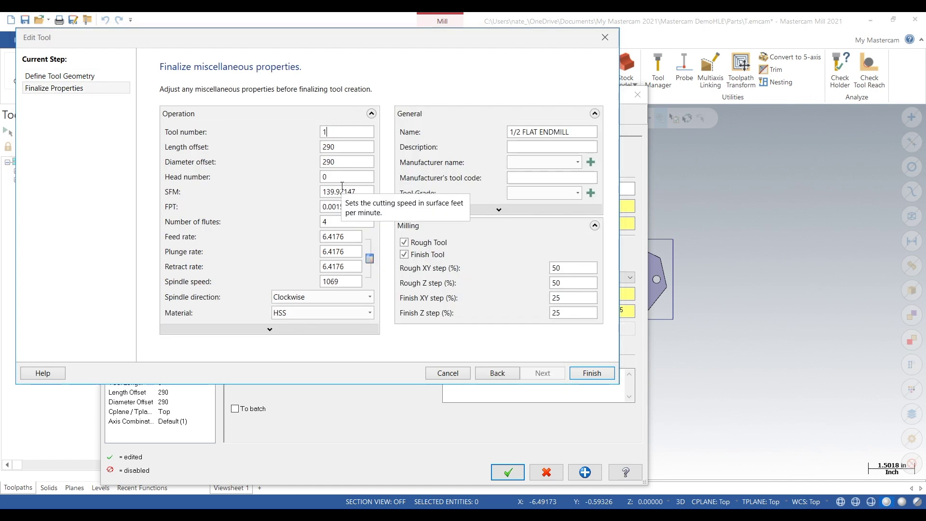
pyautogui.write('1')
pyautogui.press('Tab')
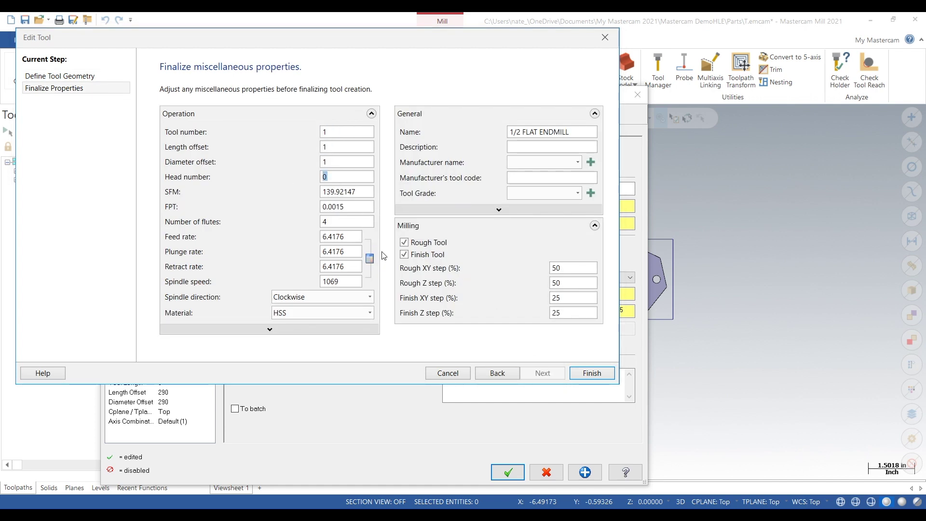
pyautogui.press('Tab')
pyautogui.write('600')
pyautogui.press('Tab')
# Give the endmill 3 flutes, feed, plunge and retract of 45, spindle 8000, and finish
pyautogui.press('Tab')
pyautogui.press('Tab')
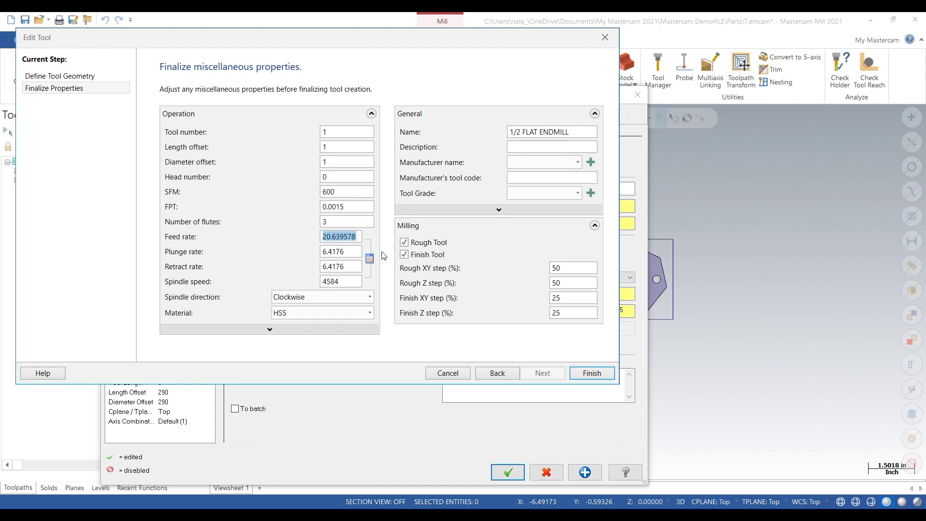
pyautogui.write('45')
pyautogui.press('Tab')
pyautogui.write('45')
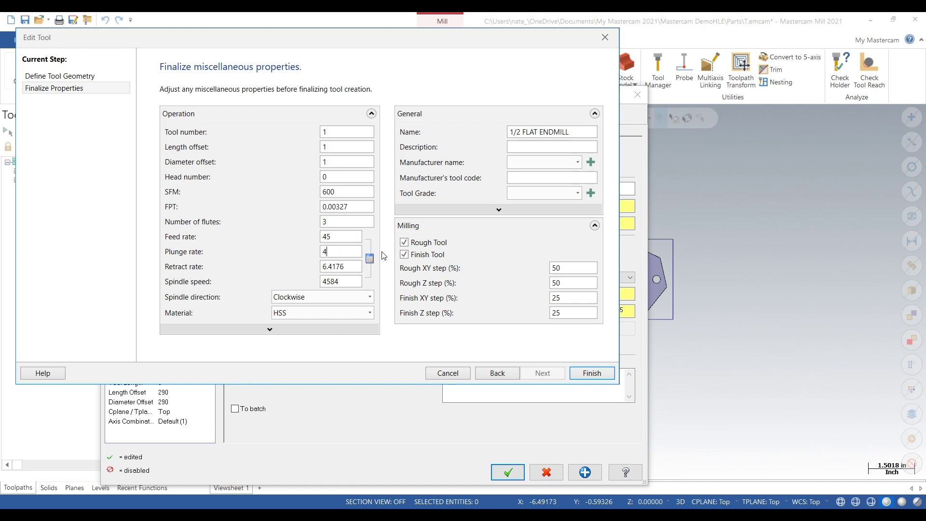
pyautogui.press('Tab')
pyautogui.write('45')
pyautogui.press('Tab')
pyautogui.write('8')
pyautogui.click(590, 373)
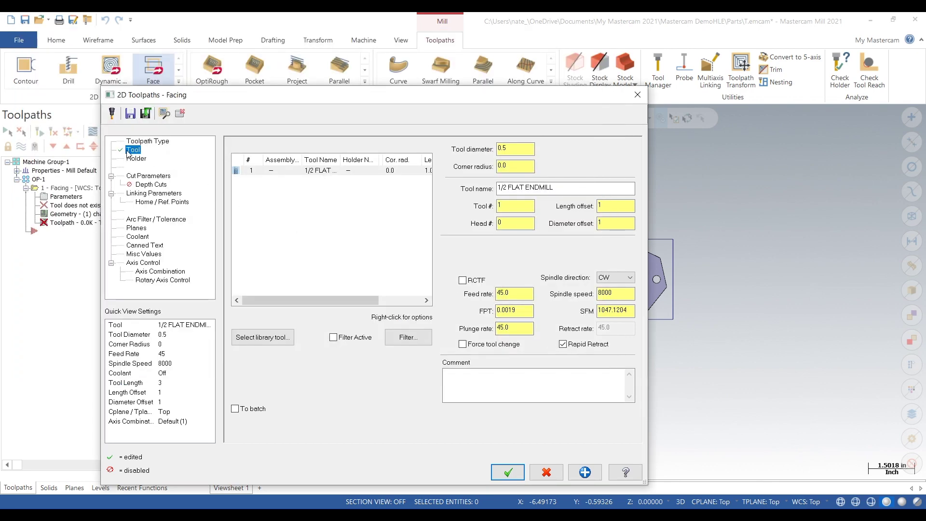
# Set Zigzag style and 0 stock left on floors, then generate the facing toolpath
pyautogui.click(151, 176)
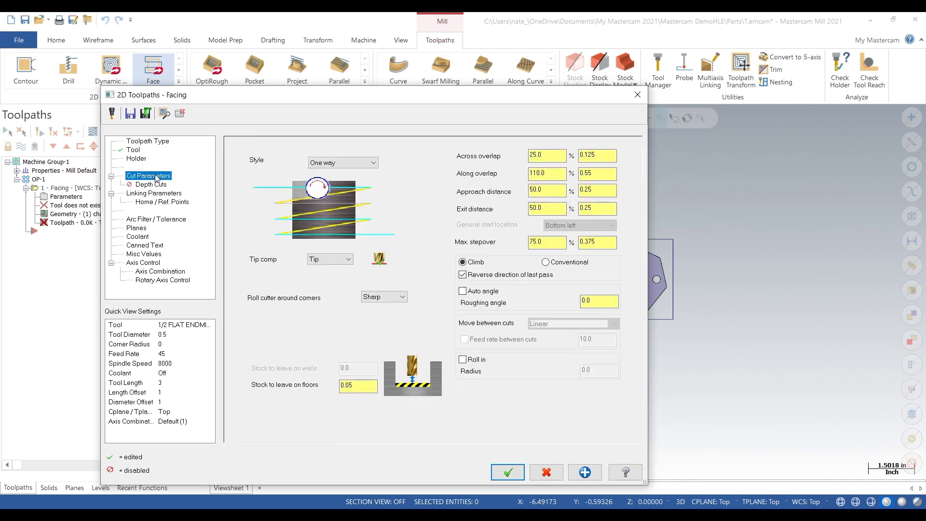
pyautogui.click(346, 163)
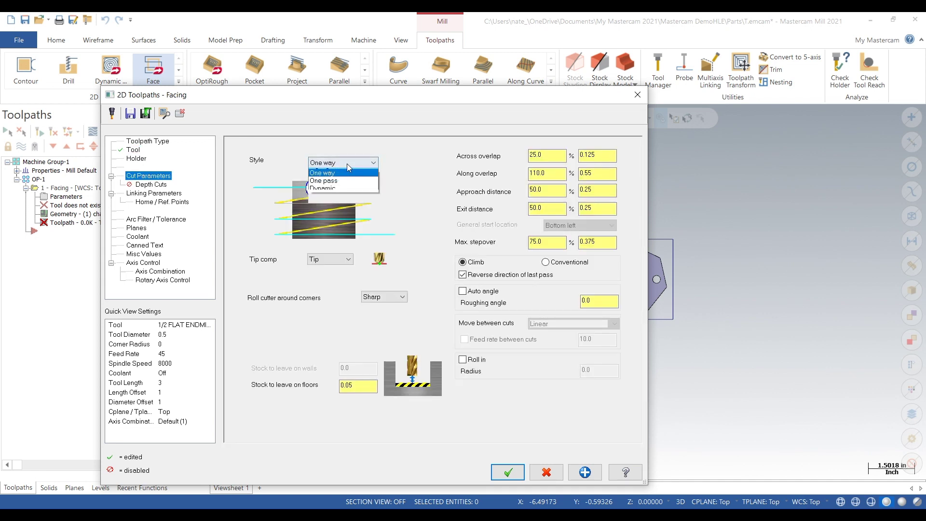
pyautogui.click(343, 176)
pyautogui.doubleClick(357, 386)
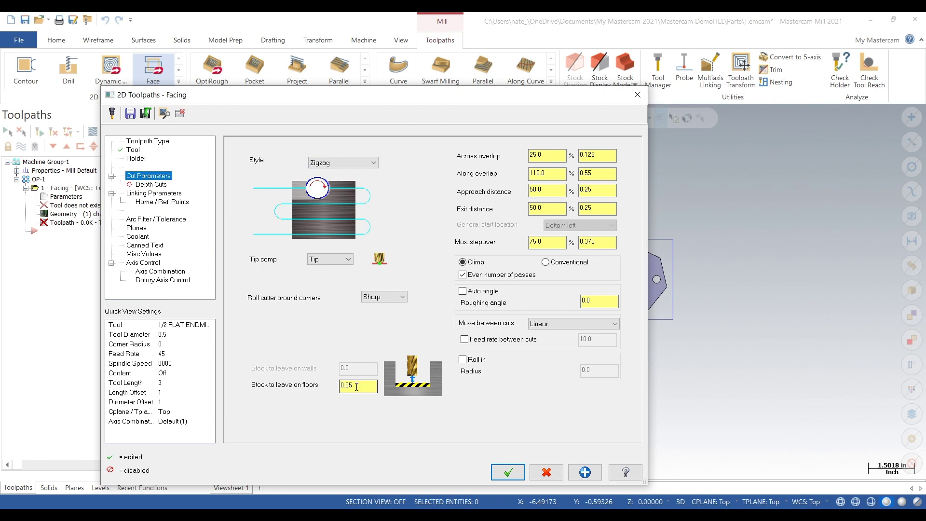
pyautogui.write('0')
pyautogui.press('Tab')
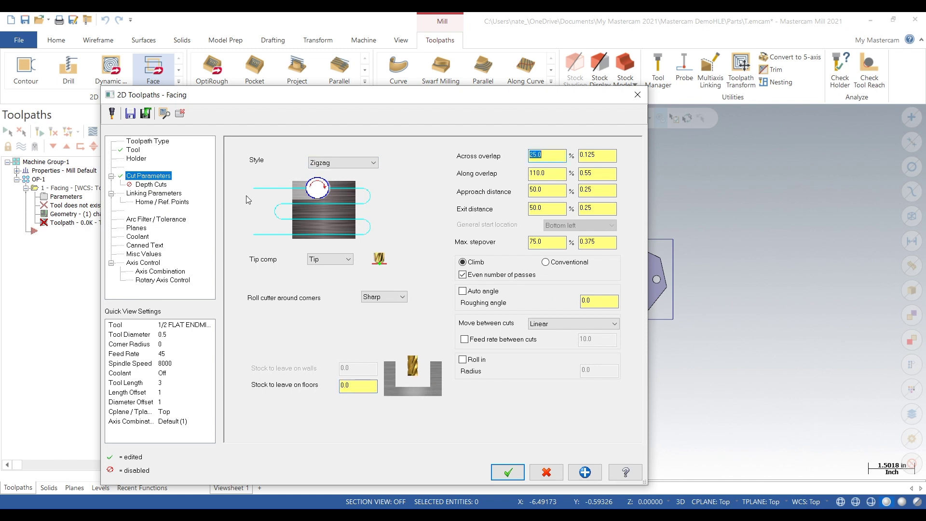
pyautogui.click(148, 194)
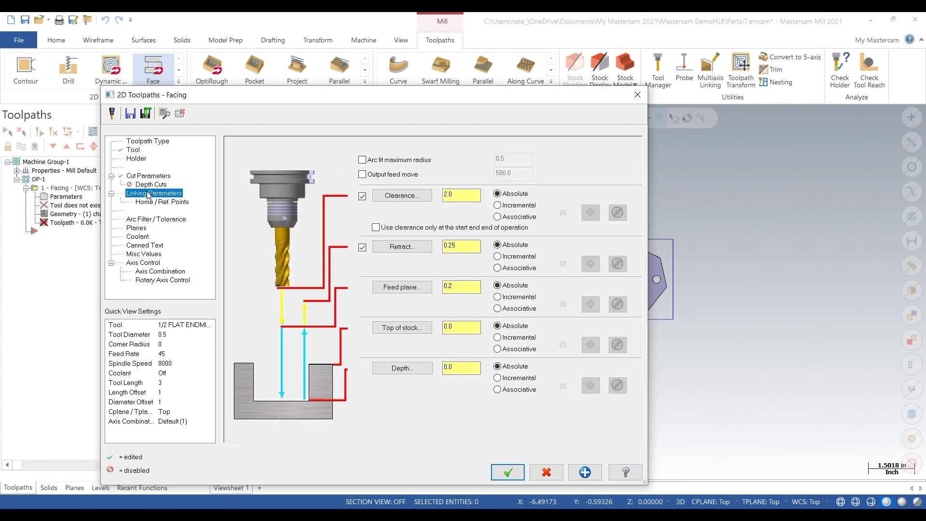
pyautogui.click(508, 469)
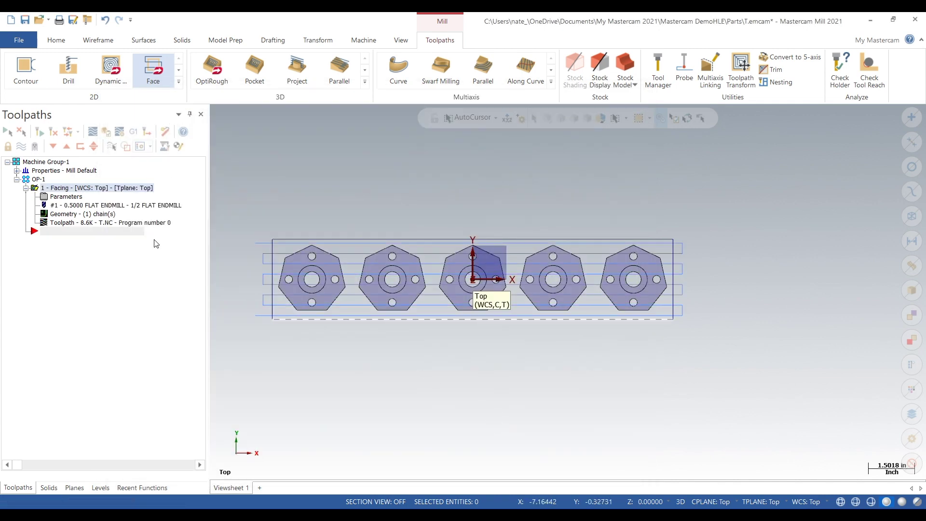
pyautogui.click(16, 171)
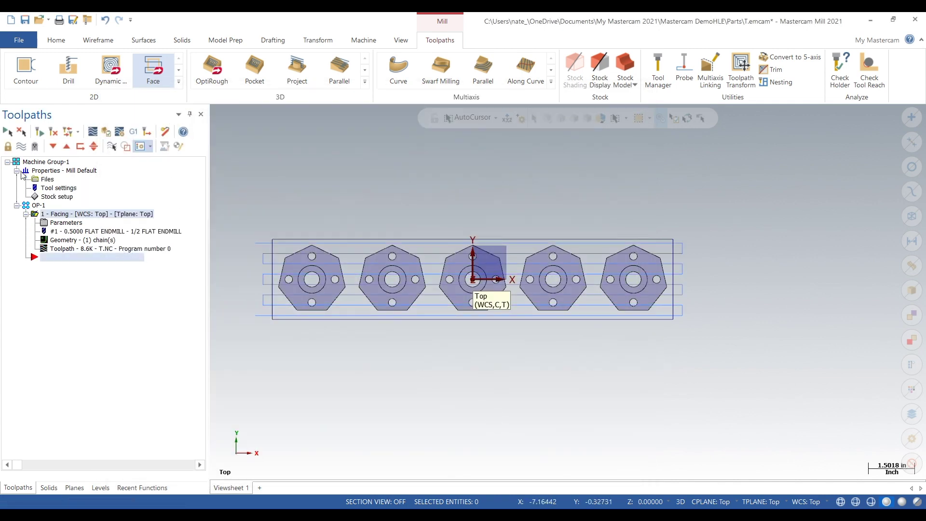
# Size the stock from a bounding box of the outer 13.0 by 2.6 rectangle
pyautogui.click(61, 202)
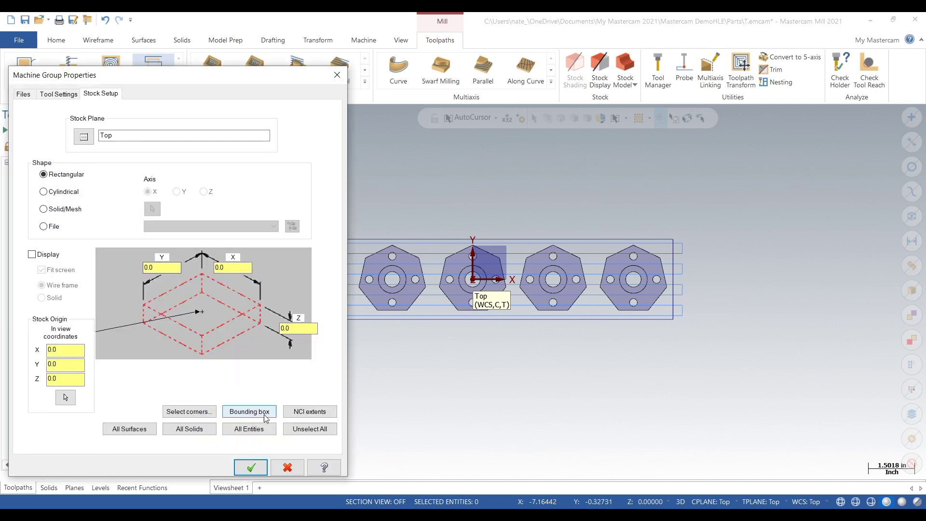
pyautogui.click(249, 411)
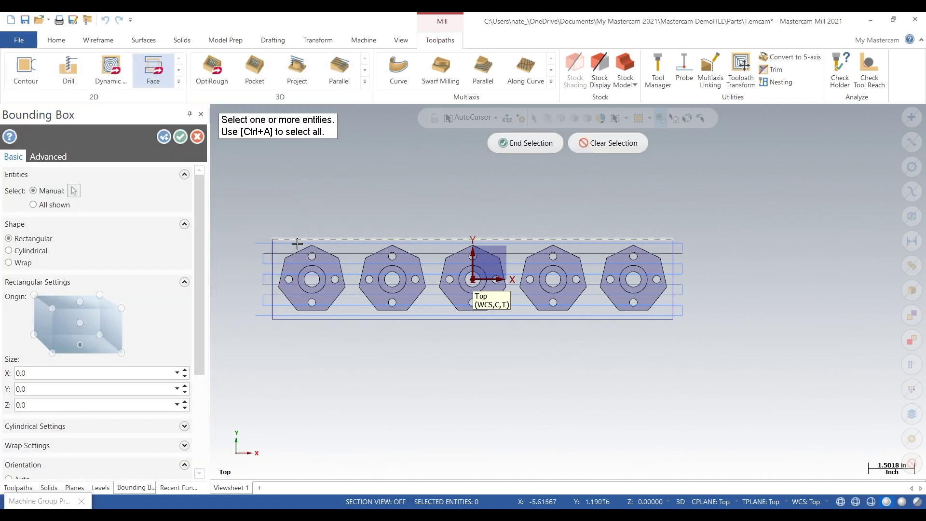
pyautogui.click(678, 274)
pyautogui.click(526, 142)
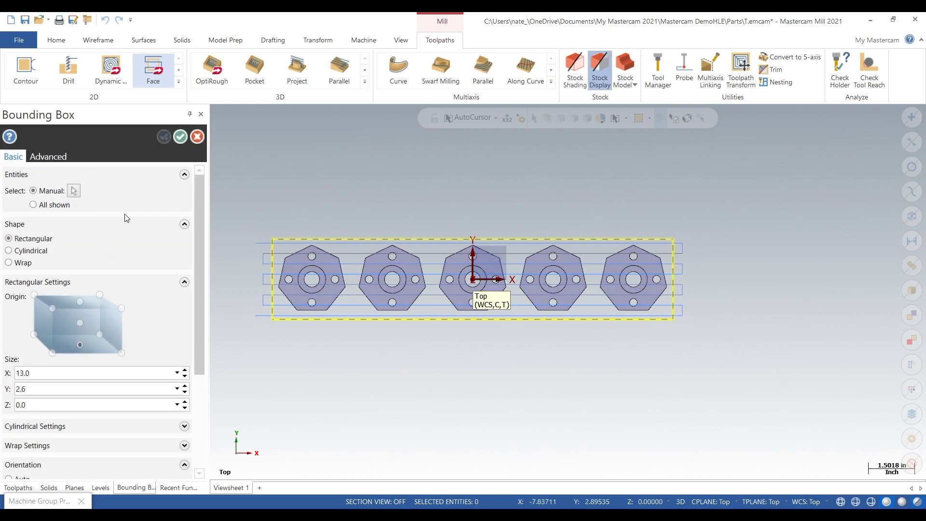
pyautogui.click(182, 138)
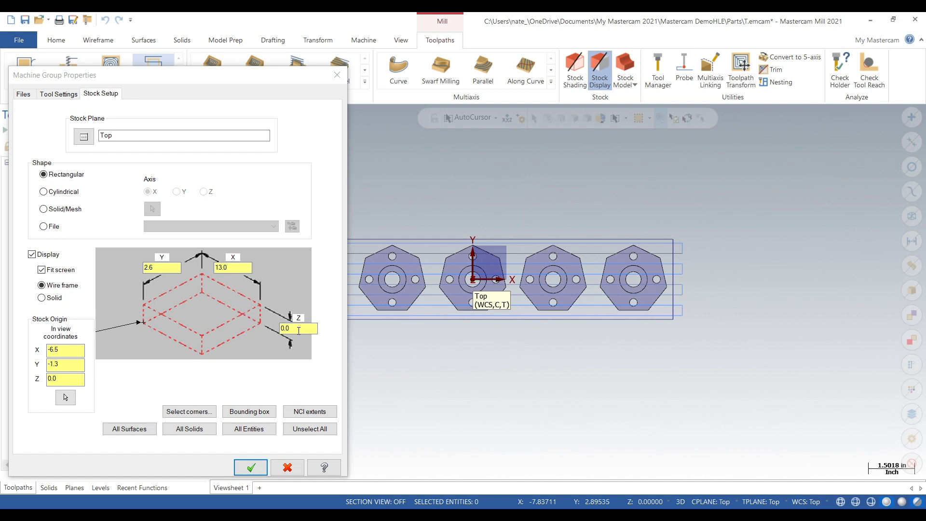
# Set the stock origin X and Y to 0 and the stock height to 1.0
pyautogui.click(299, 330)
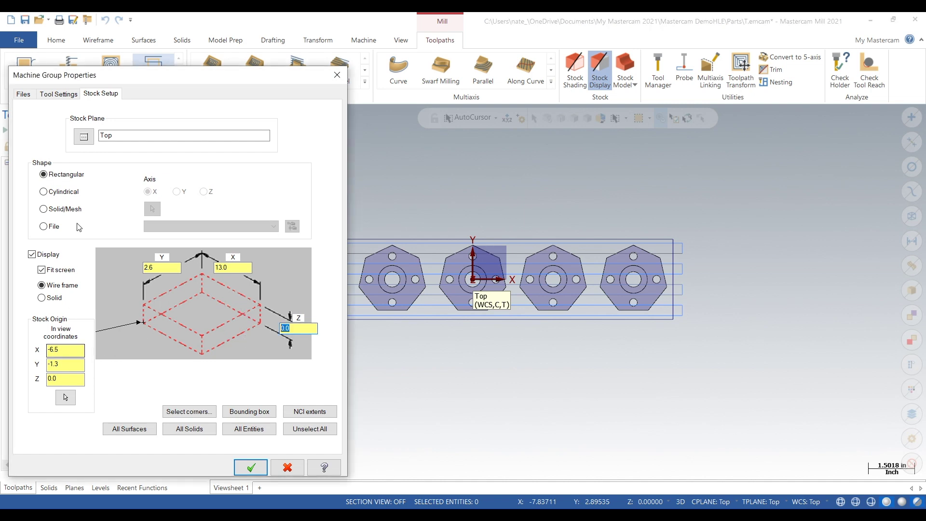
pyautogui.click(50, 351)
pyautogui.click(47, 365)
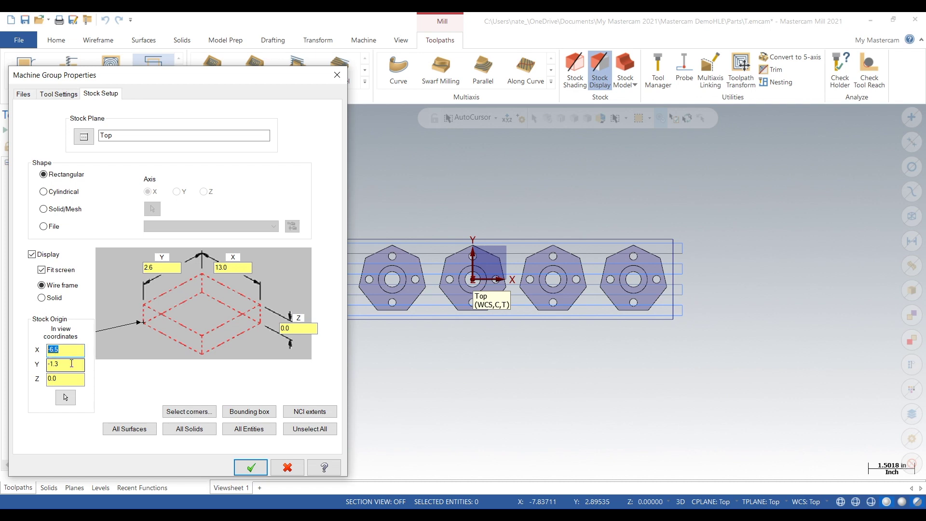
pyautogui.click(202, 313)
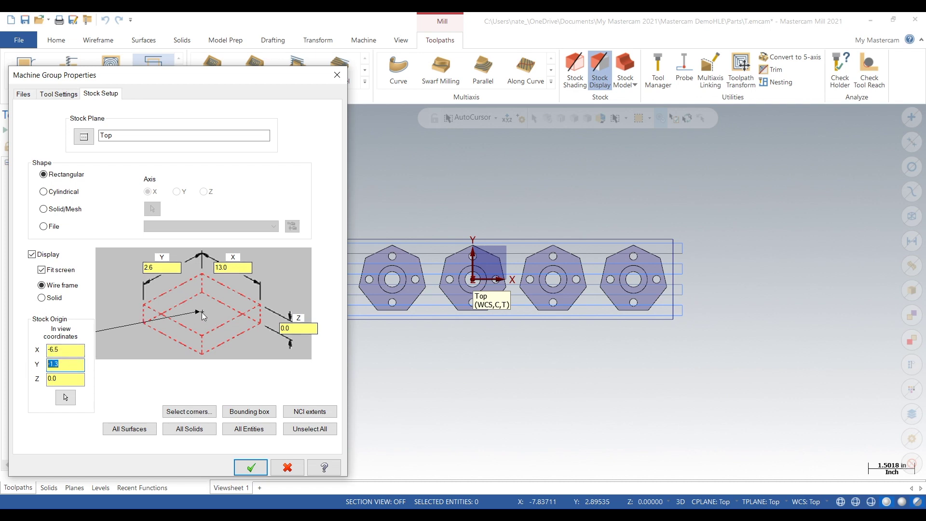
pyautogui.write('0')
pyautogui.click(69, 345)
pyautogui.write('0')
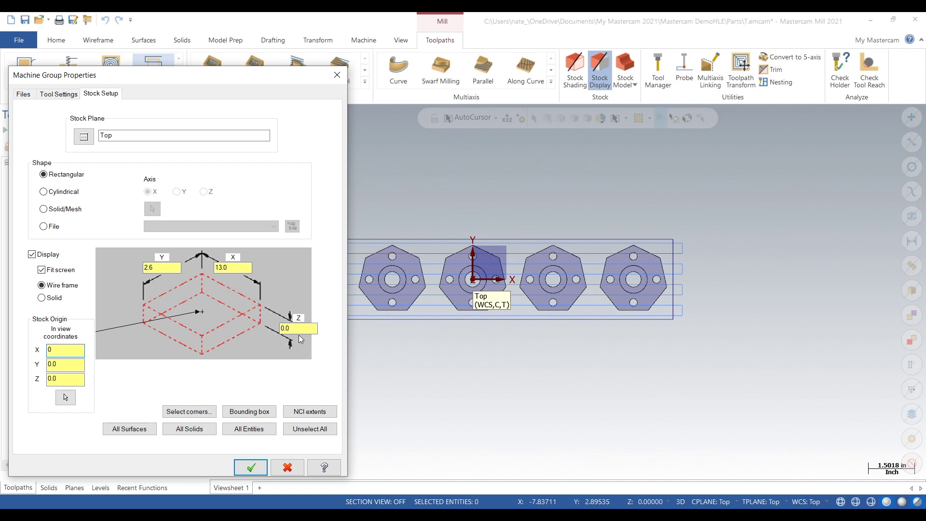
pyautogui.click(301, 329)
pyautogui.write('1')
pyautogui.press('Tab')
# Apply the stock setup with Display on and check the stock around the parts
pyautogui.click(251, 467)
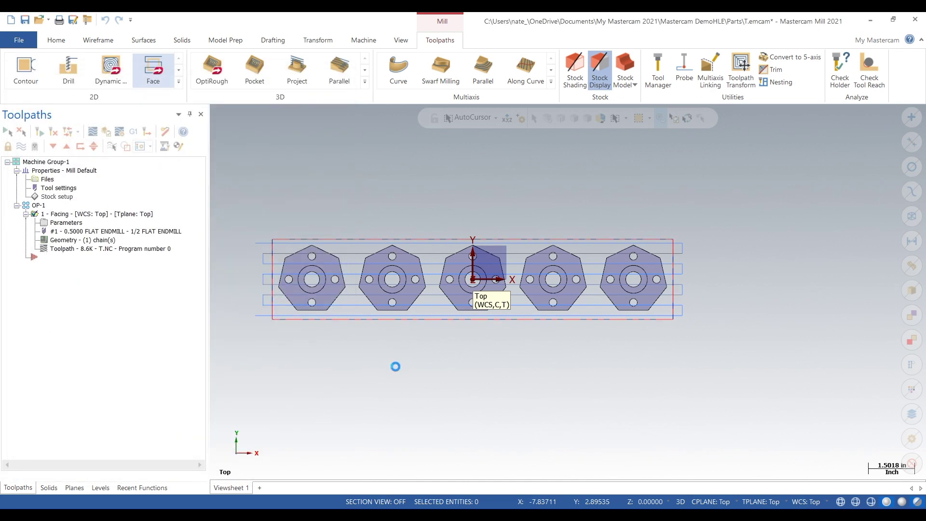
pyautogui.moveTo(389, 350)
pyautogui.mouseDown(button='middle')
pyautogui.moveTo(387, 306)
pyautogui.moveTo(374, 360)
pyautogui.mouseUp(button='middle')
pyautogui.rightClick(374, 360)
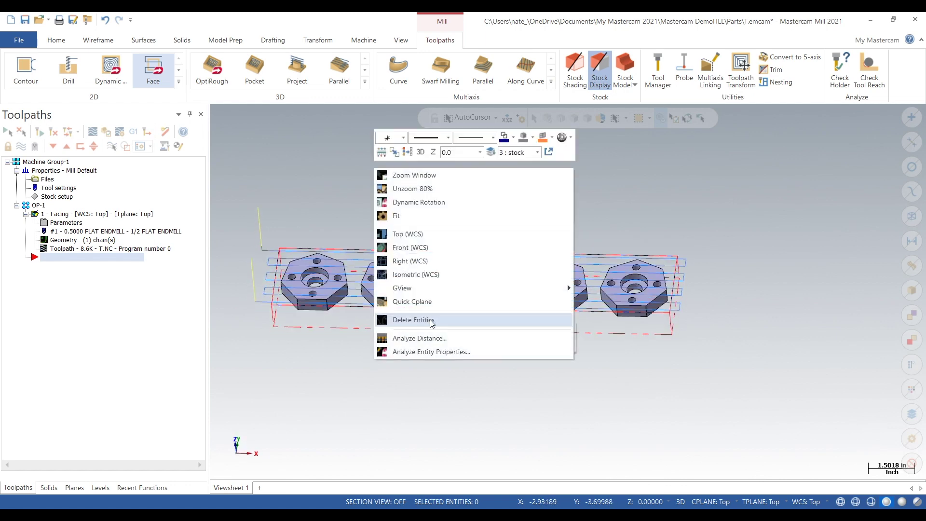
pyautogui.click(428, 235)
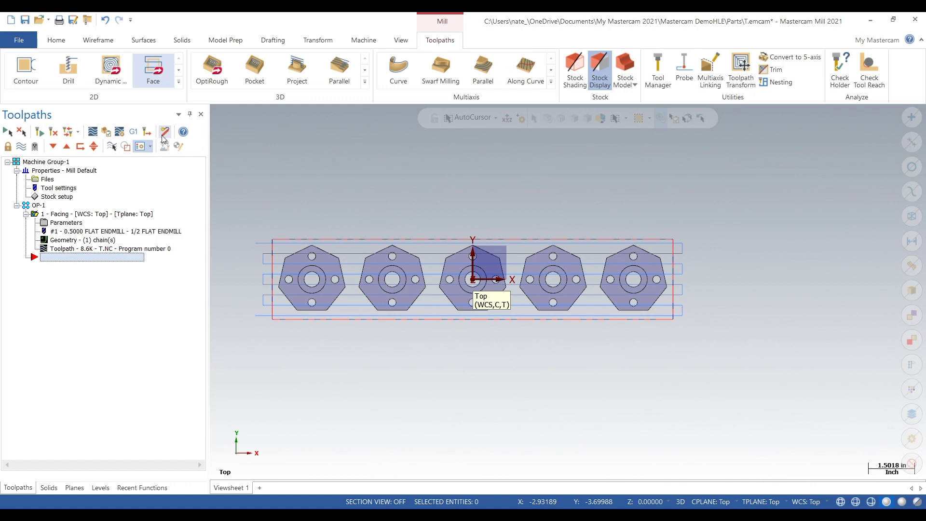
pyautogui.scroll(3, 364, 287)
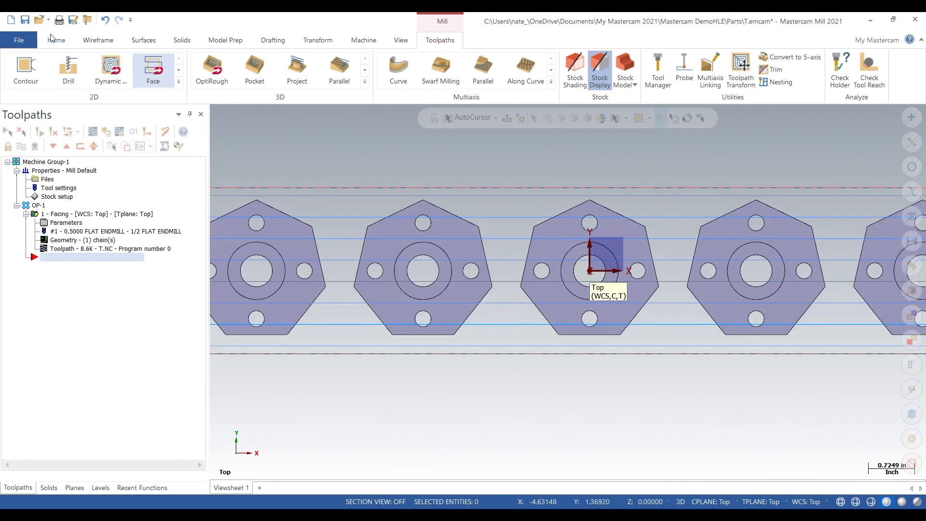
pyautogui.click(56, 39)
# Measure between facing corners of two adjacent parts with Analyze Distance, reading 0.4478 in
pyautogui.click(514, 70)
pyautogui.scroll(2, 326, 311)
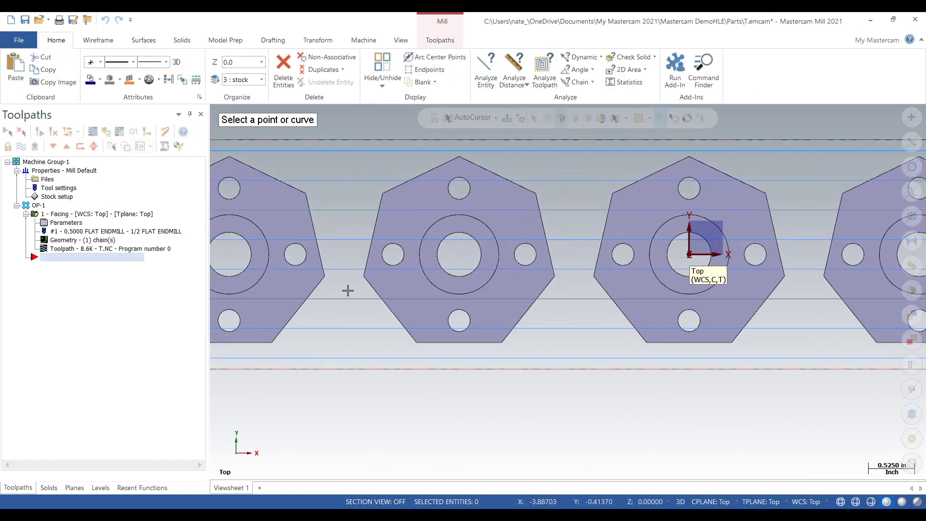
pyautogui.click(365, 275)
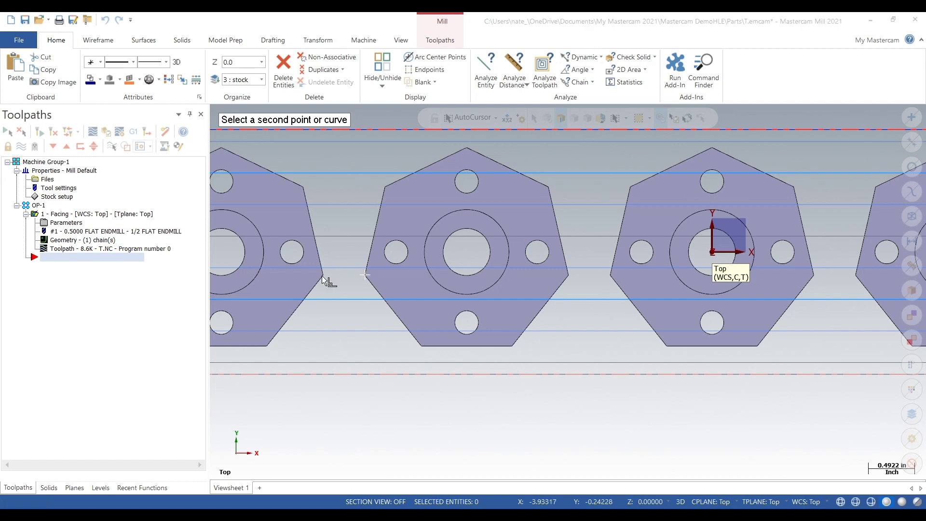
pyautogui.click(322, 275)
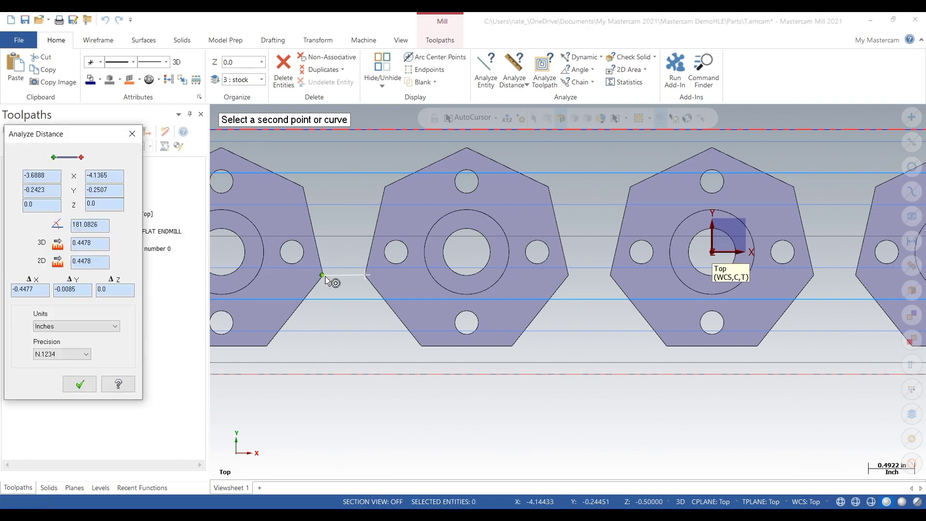
pyautogui.click(131, 134)
pyautogui.scroll(-2, 531, 323)
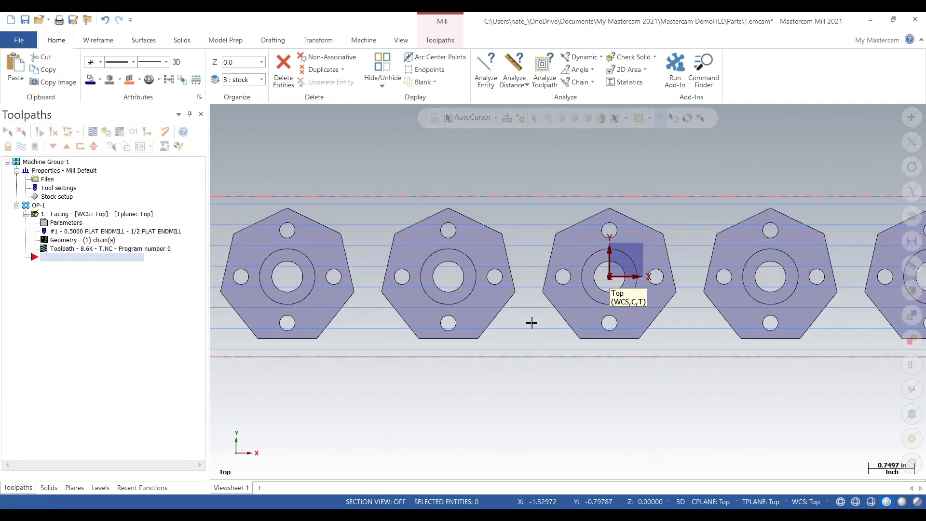
pyautogui.scroll(-1, 532, 323)
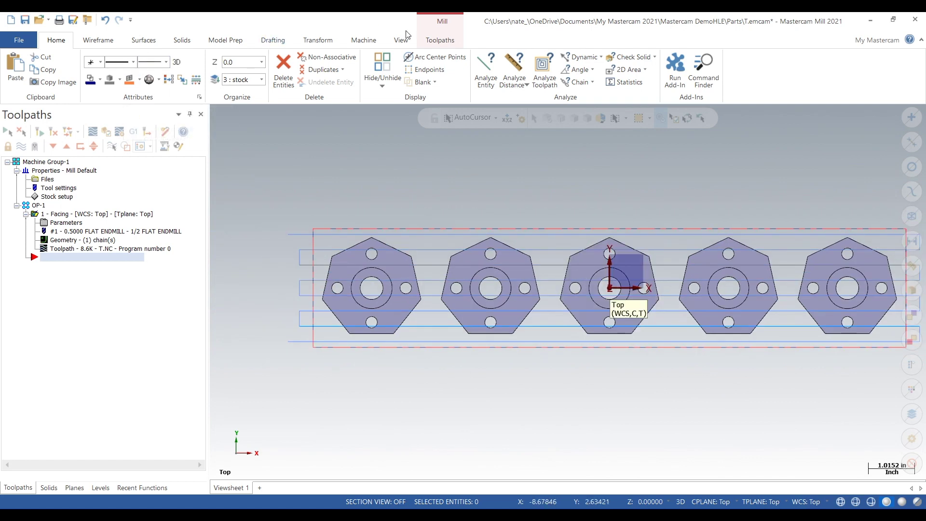
pyautogui.click(440, 40)
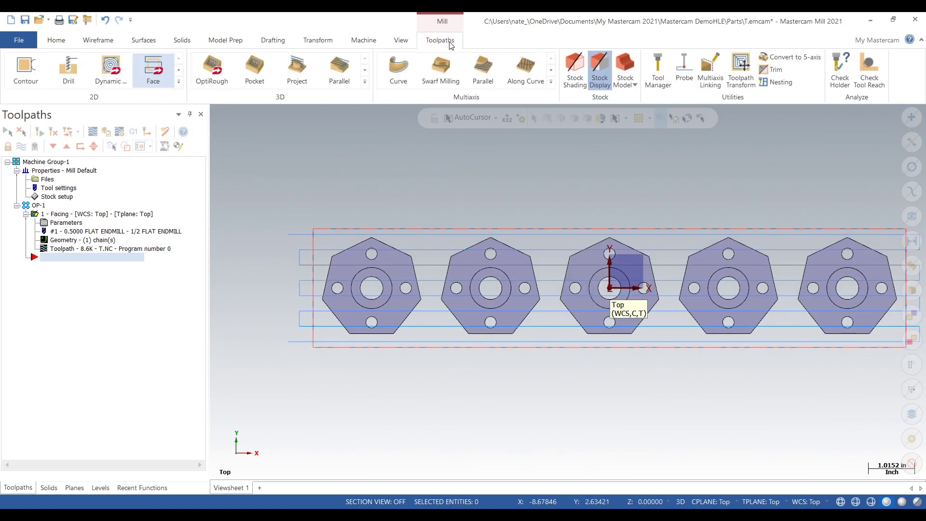
# Start a Dynamic Mill toolpath and chain the stock boundary as its machining region
pyautogui.click(101, 69)
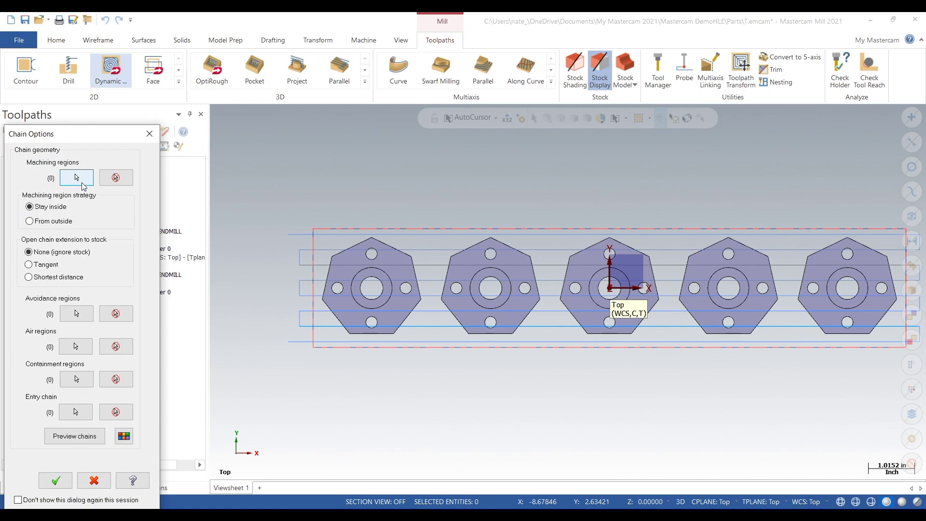
pyautogui.click(76, 177)
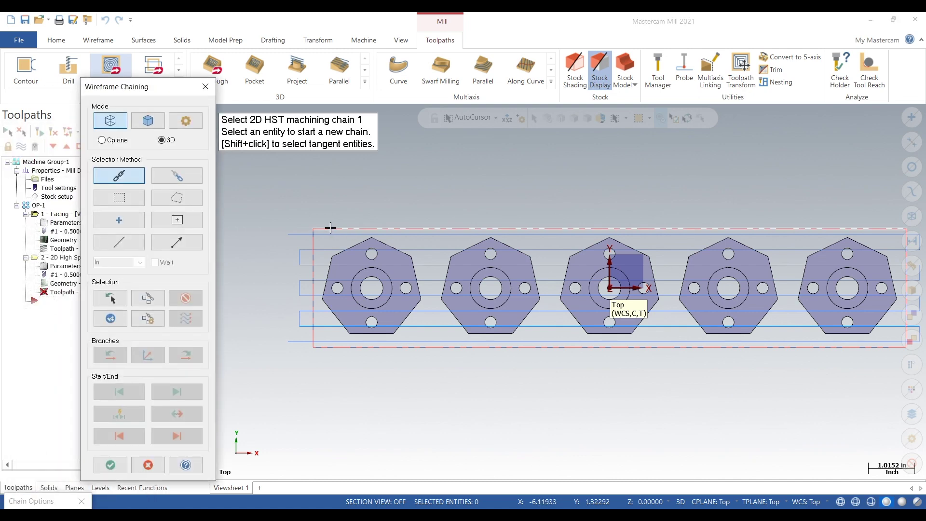
pyautogui.click(333, 227)
pyautogui.click(110, 464)
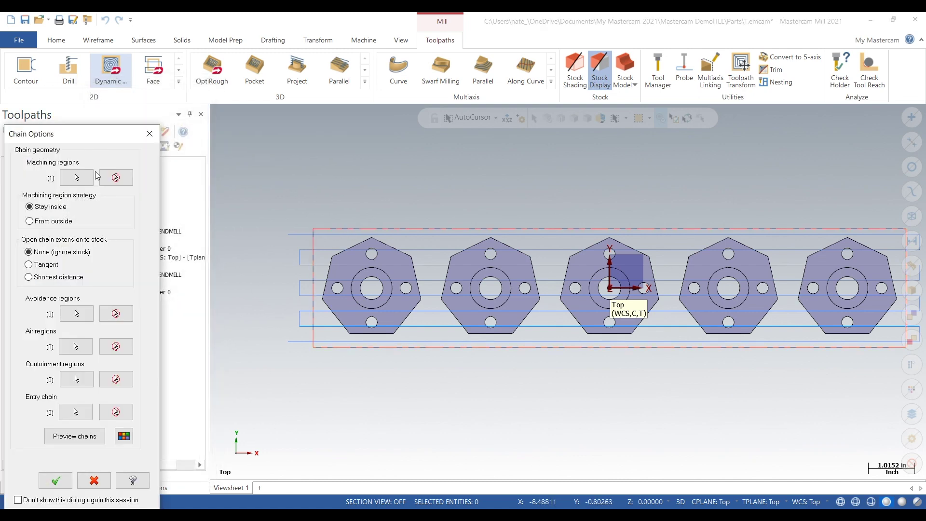
# Solid-chain the five heptagon outlines as avoidance regions and accept them
pyautogui.click(76, 313)
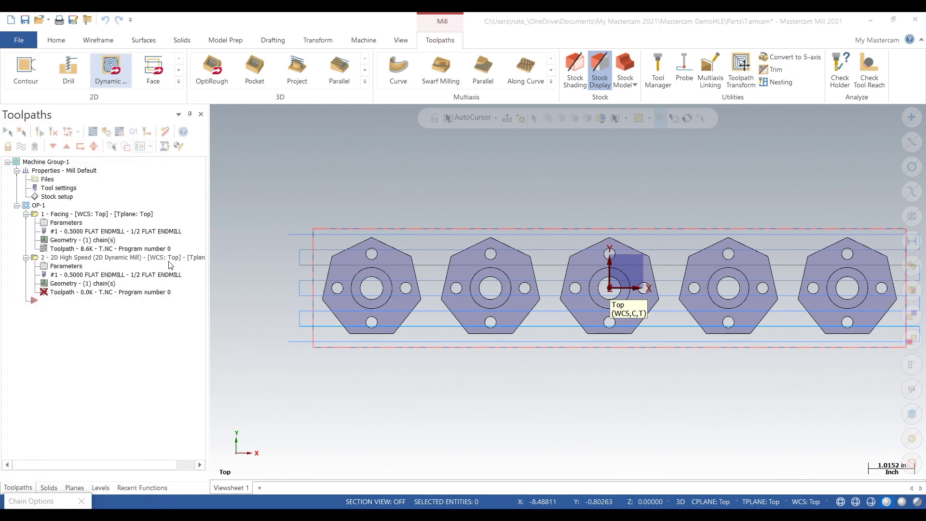
pyautogui.click(148, 120)
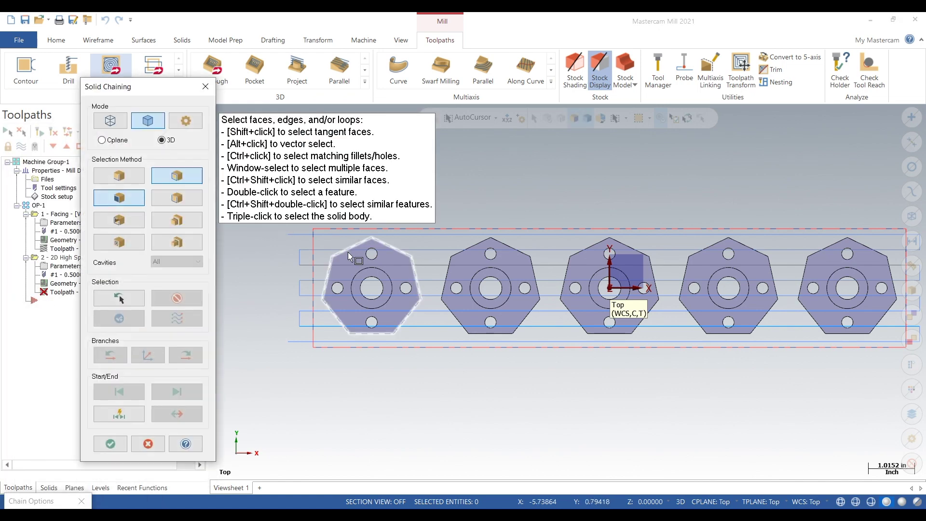
pyautogui.click(348, 251)
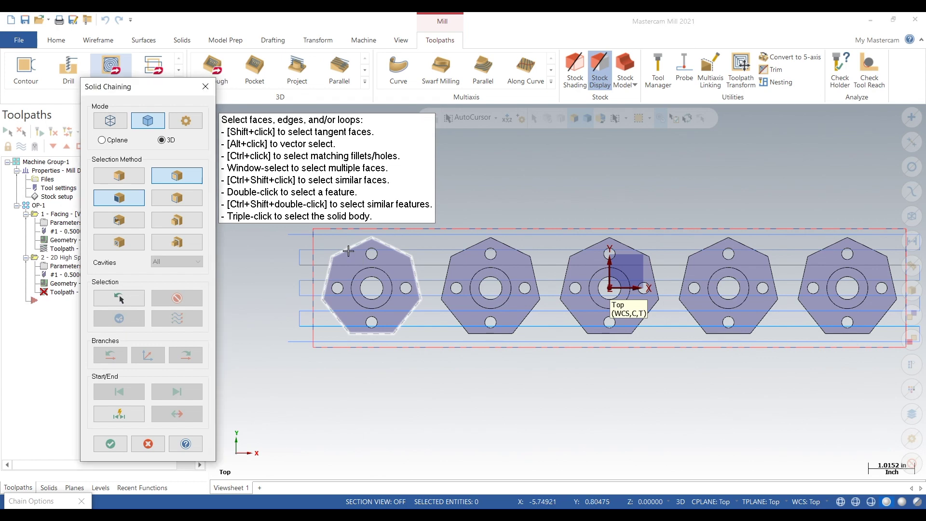
pyautogui.click(467, 248)
pyautogui.click(580, 254)
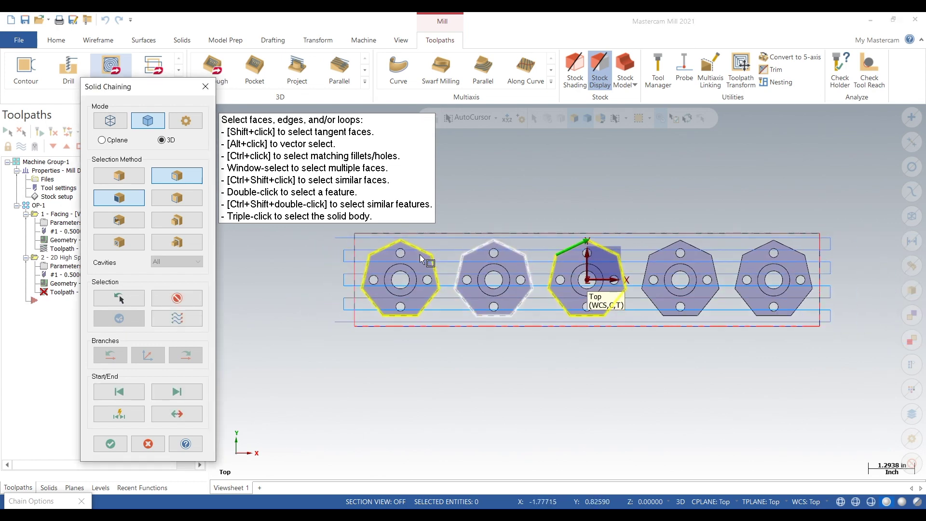
pyautogui.click(623, 262)
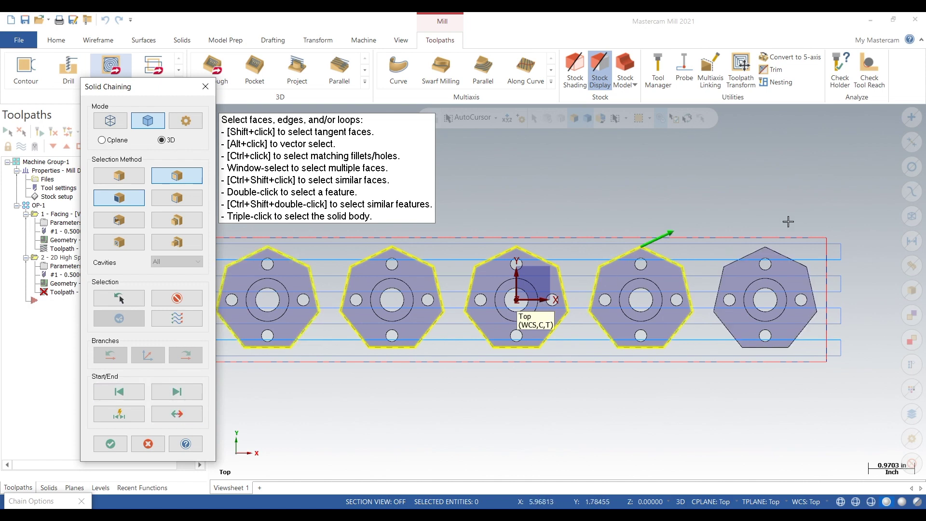
pyautogui.click(714, 277)
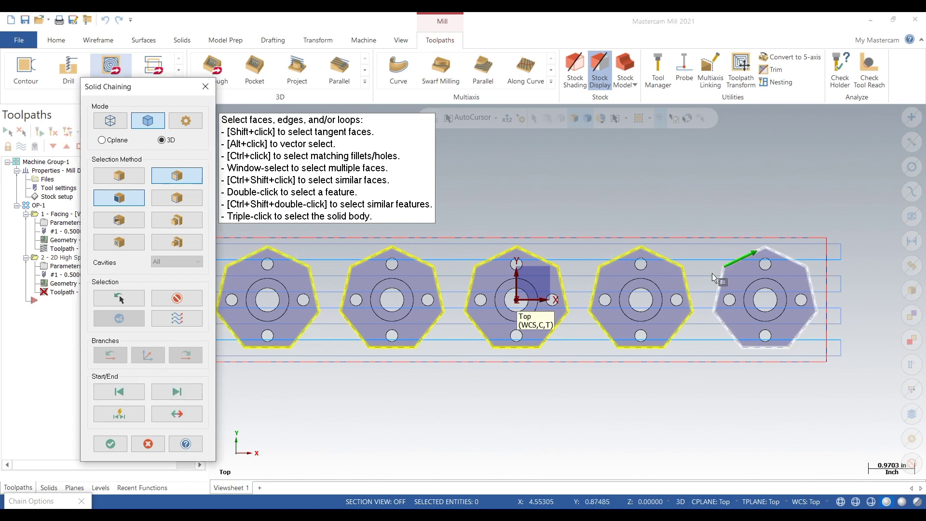
pyautogui.click(111, 443)
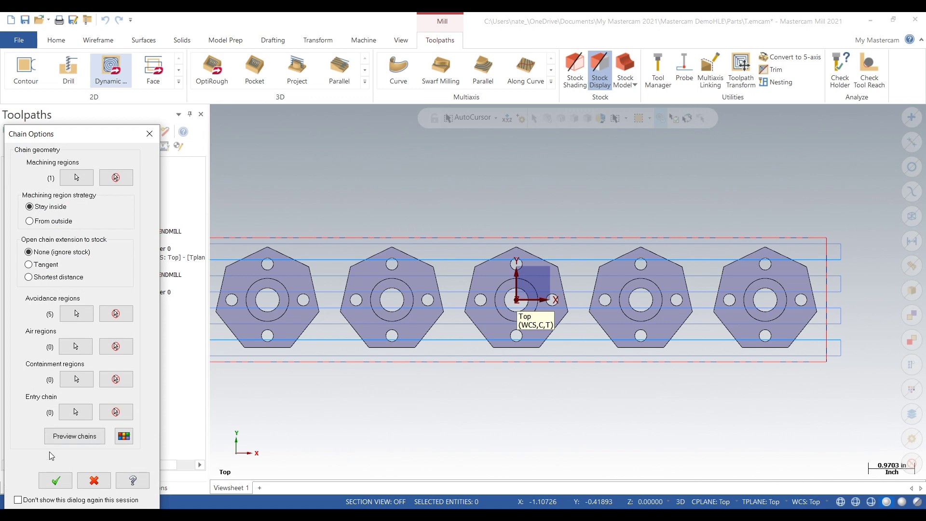
# Add the 3/8 FLAT ENDMILL from the tool library to the Dynamic Mill
pyautogui.click(56, 481)
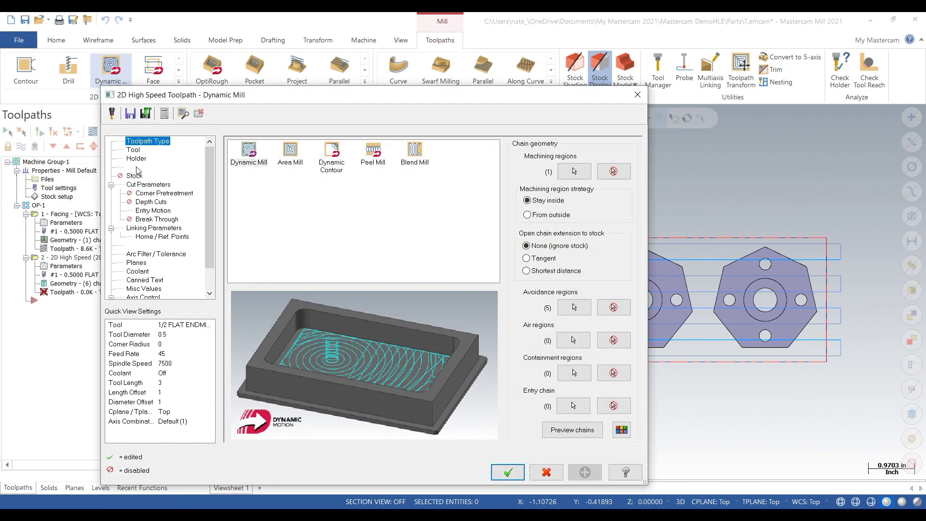
pyautogui.click(133, 150)
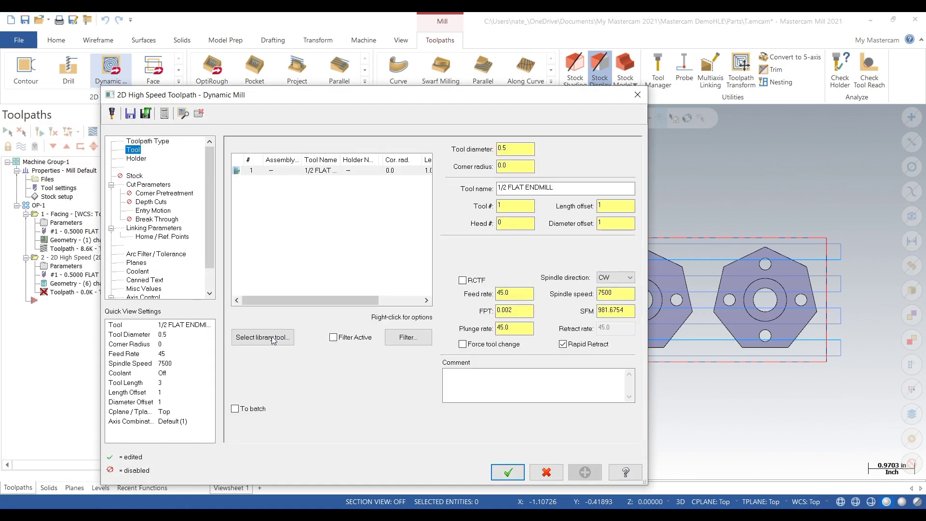
pyautogui.click(273, 341)
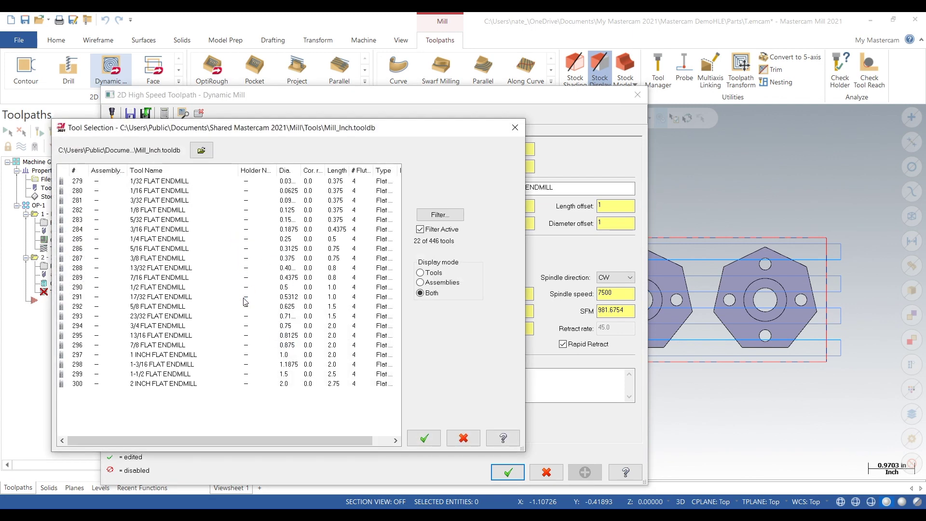
pyautogui.click(241, 259)
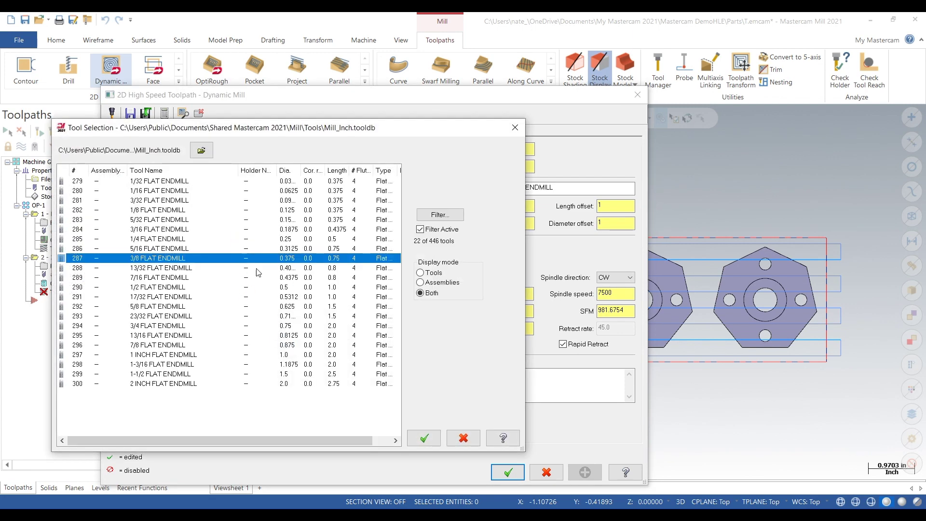
pyautogui.click(427, 439)
# Edit the 3/8 endmill as tool 2 with 3 flutes
pyautogui.rightClick(278, 180)
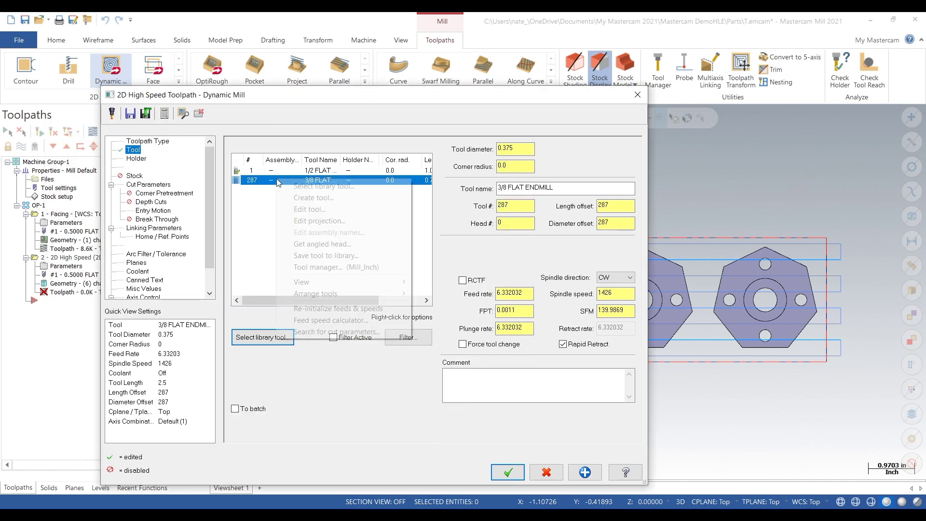
pyautogui.click(334, 212)
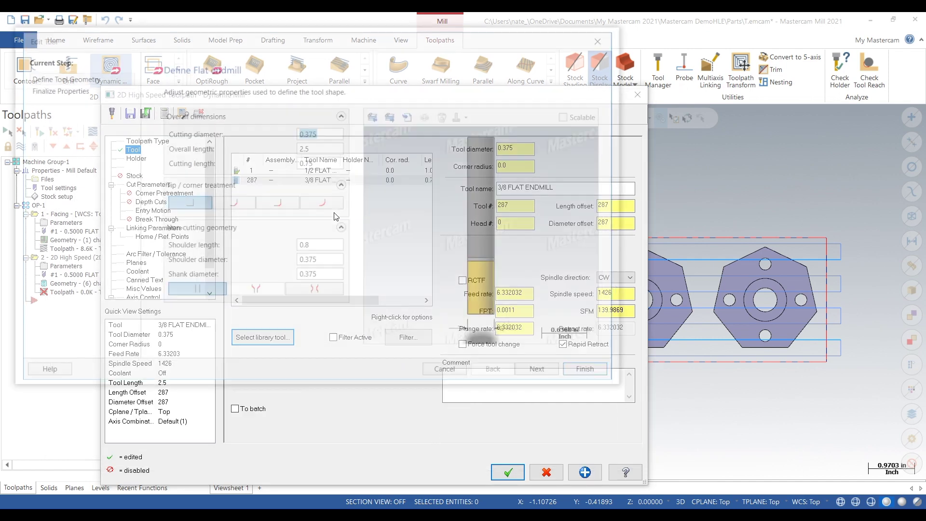
pyautogui.click(543, 373)
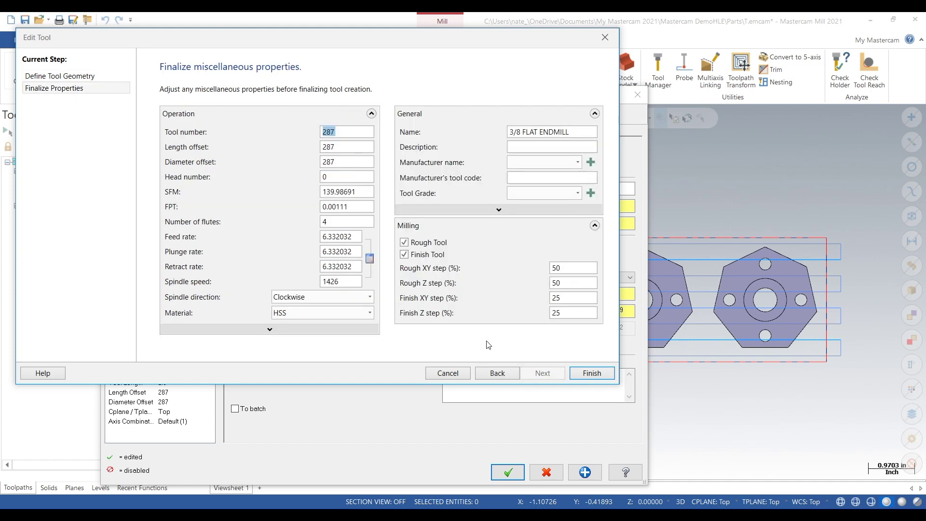
pyautogui.press('Tab')
pyautogui.press('Tab')
pyautogui.press('Tab')
pyautogui.write('3')
pyautogui.press('Tab')
# Set 600 SFM, 8000 spindle speed, and feed and plunge rates of 50, then finish the tool
pyautogui.moveTo(360, 207); pyautogui.dragTo(288, 207)
pyautogui.moveTo(372, 193); pyautogui.dragTo(274, 195)
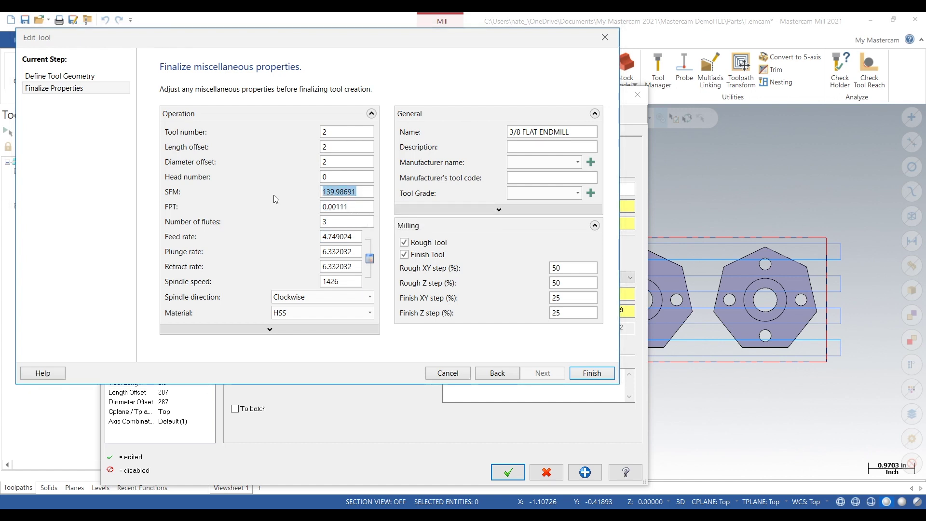
pyautogui.write('600')
pyautogui.press('Tab')
pyautogui.press('Tab')
pyautogui.press('Tab')
pyautogui.press('Tab')
pyautogui.press('Tab')
pyautogui.press('Tab')
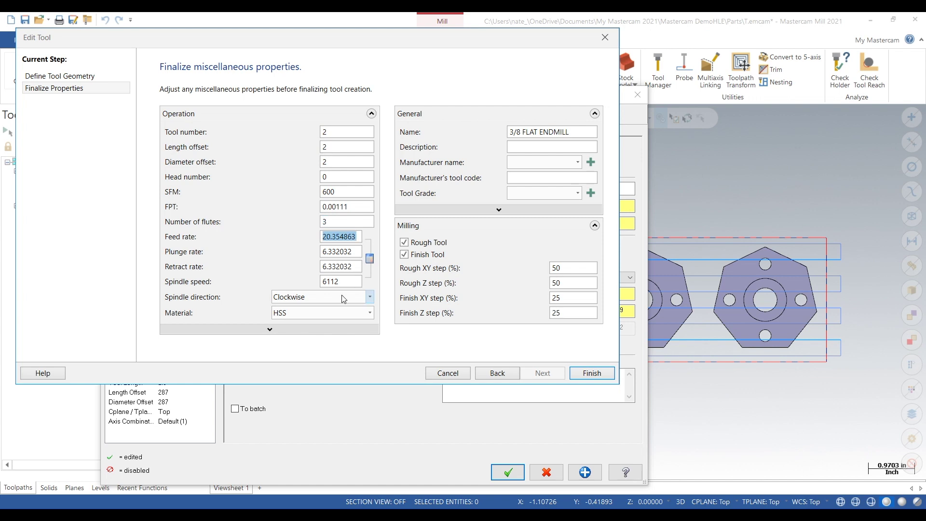
pyautogui.write('8000')
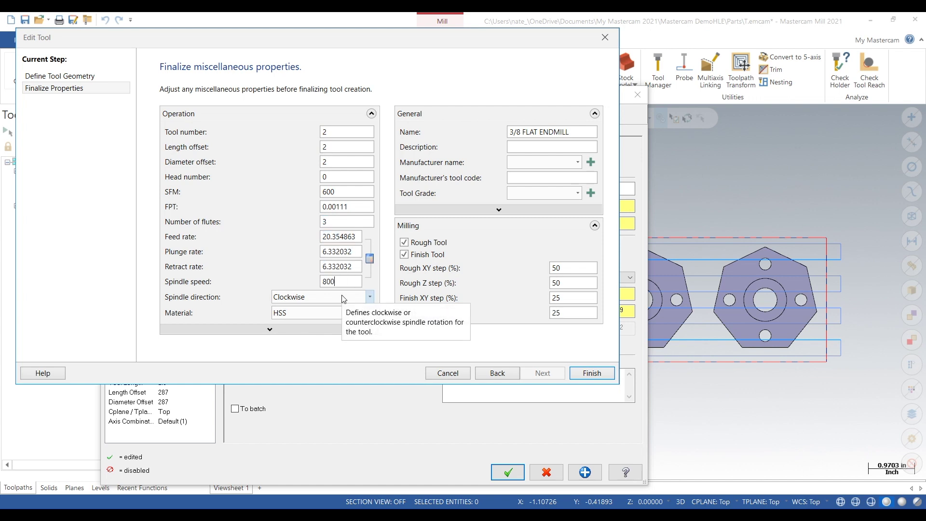
pyautogui.click(362, 238)
pyautogui.moveTo(362, 238); pyautogui.dragTo(293, 238)
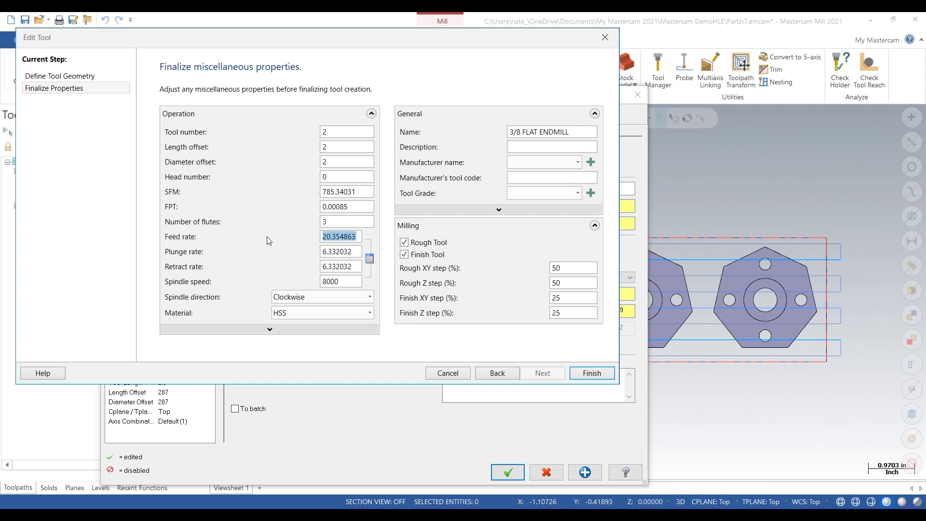
pyautogui.write('50')
pyautogui.press('Tab')
pyautogui.write('5')
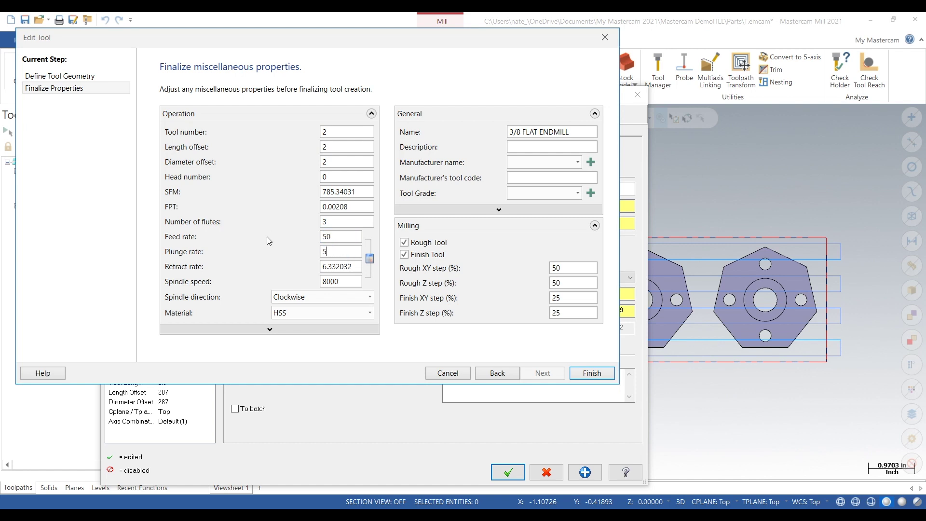
pyautogui.write('0')
pyautogui.press('Tab')
pyautogui.write('50')
pyautogui.click(592, 373)
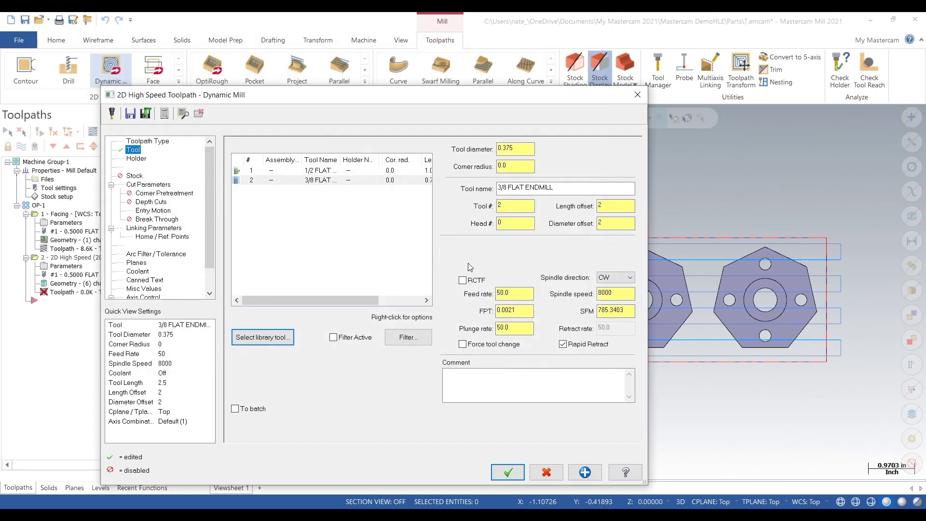
# Pick the part bottom in Linking Parameters for a -0.55 incremental cutting depth
pyautogui.click(160, 194)
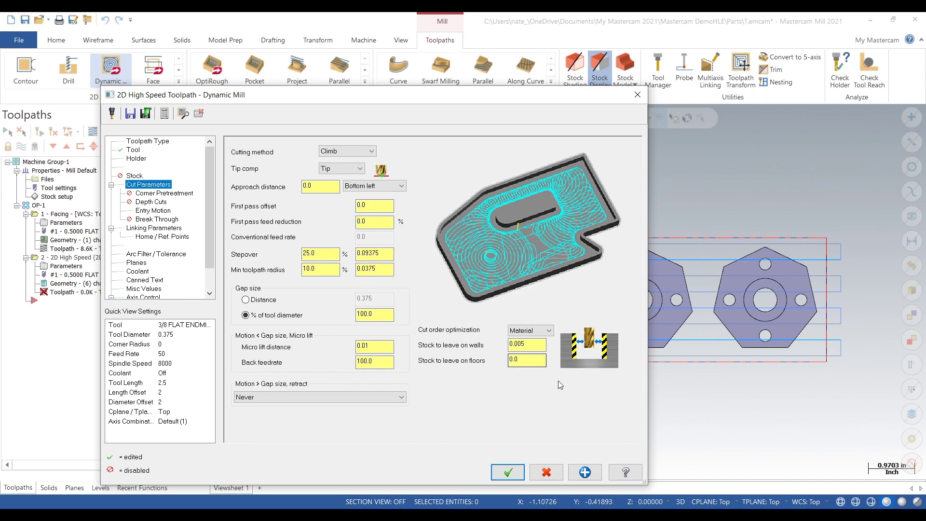
pyautogui.click(162, 229)
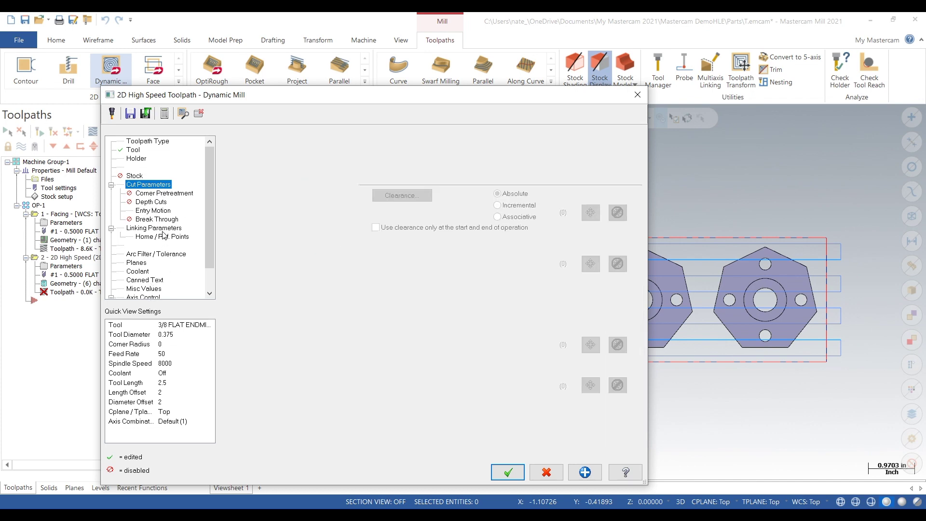
pyautogui.click(412, 373)
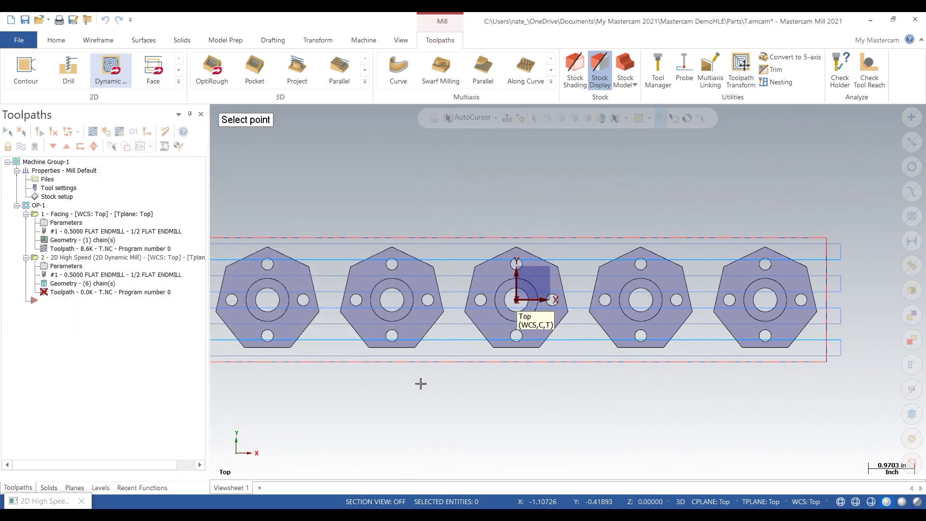
pyautogui.moveTo(420, 382); pyautogui.dragTo(409, 322, button='middle')
pyautogui.scroll(2, 409, 322)
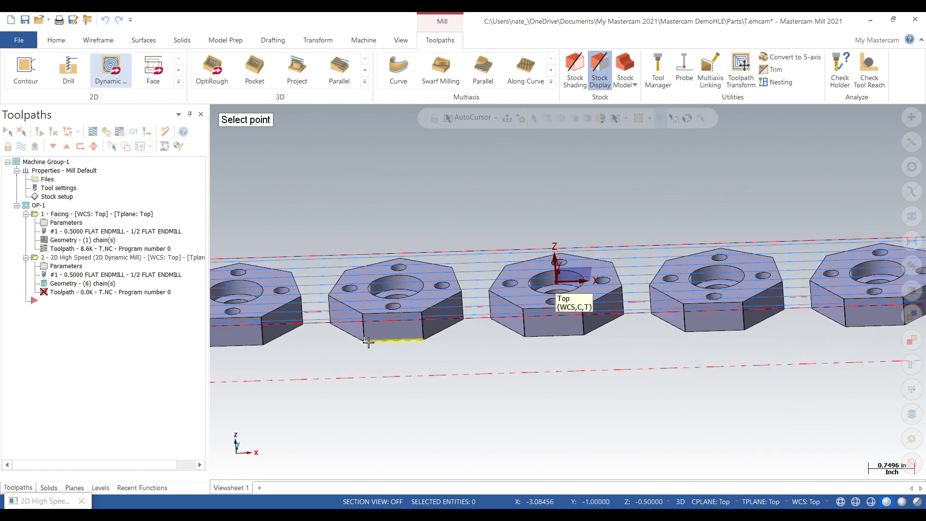
pyautogui.click(370, 340)
pyautogui.click(459, 370)
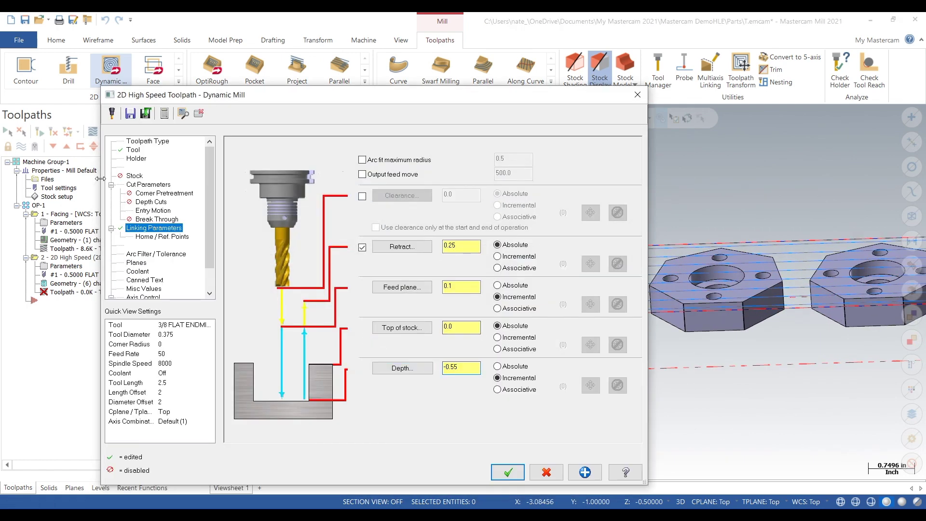
# Review the cut parameters and tool page, then accept the Dynamic Mill settings
pyautogui.click(140, 185)
pyautogui.click(133, 150)
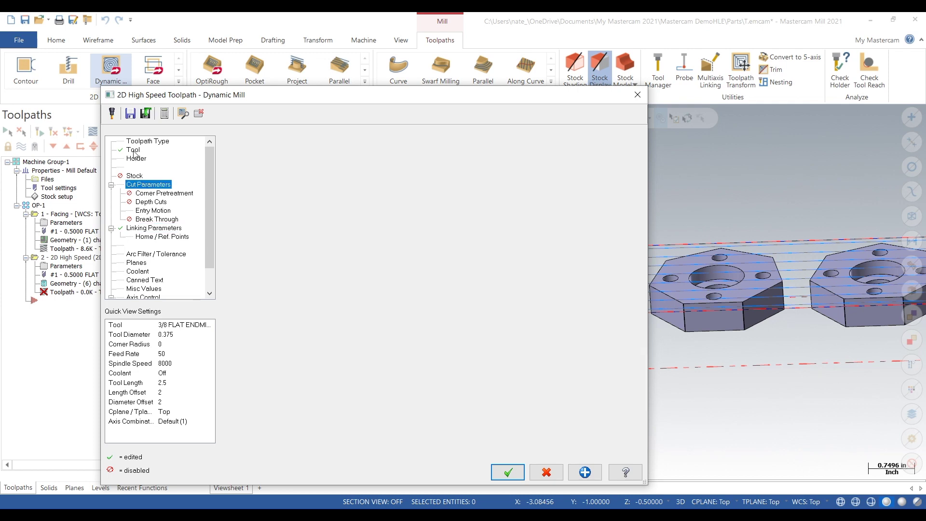
pyautogui.click(508, 472)
# Regenerate the Dynamic Mill toolpath and tilt the view to check it
pyautogui.scroll(-2, 401, 347)
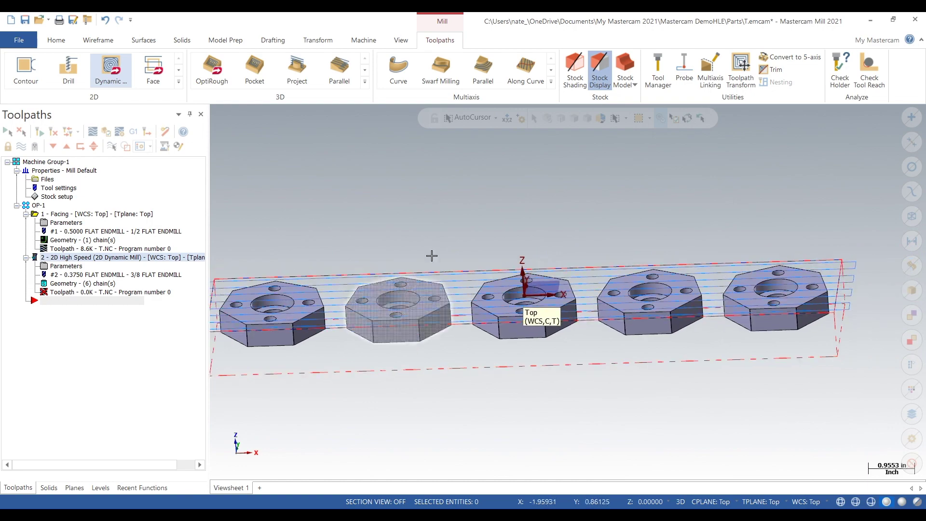
pyautogui.hotkey('alt', '1')
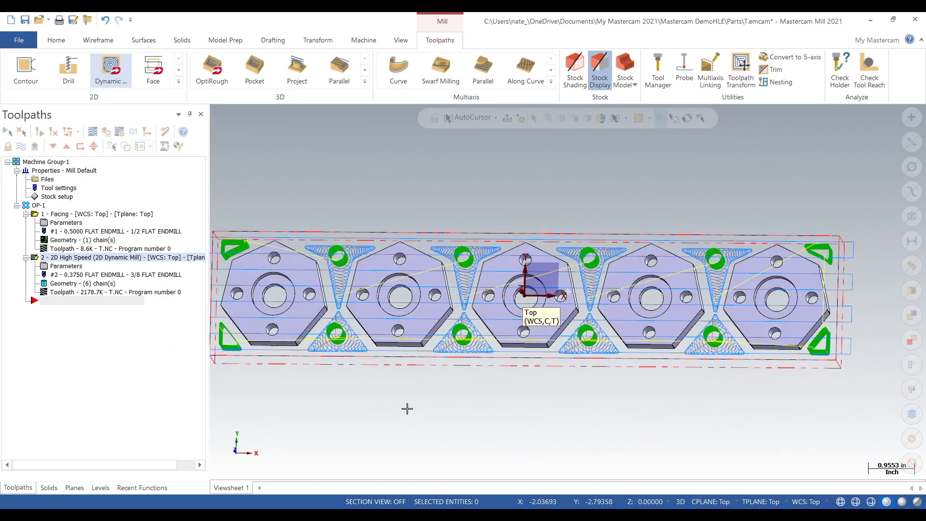
pyautogui.moveTo(407, 407); pyautogui.dragTo(405, 384, button='middle')
# Change the Dynamic Mill chaining strategy to From outside and return to Top view
pyautogui.click(78, 284)
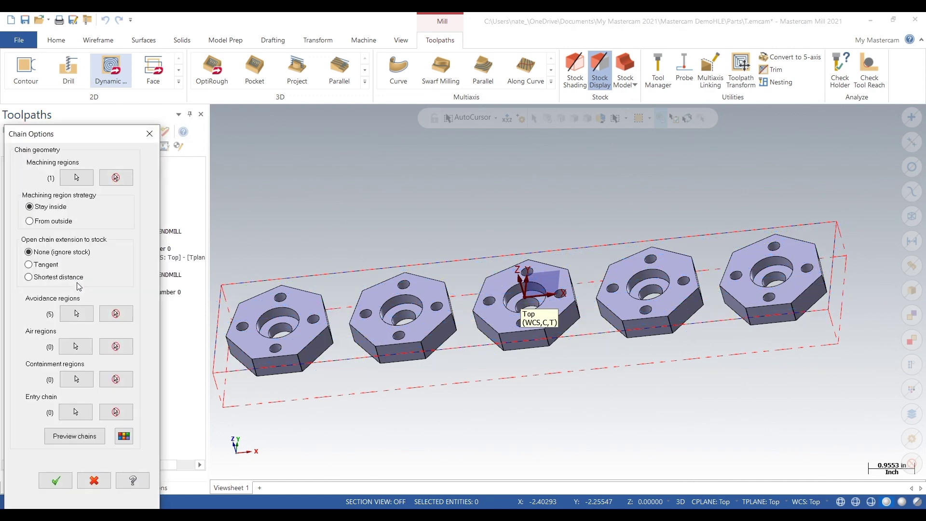
pyautogui.click(38, 221)
pyautogui.click(56, 481)
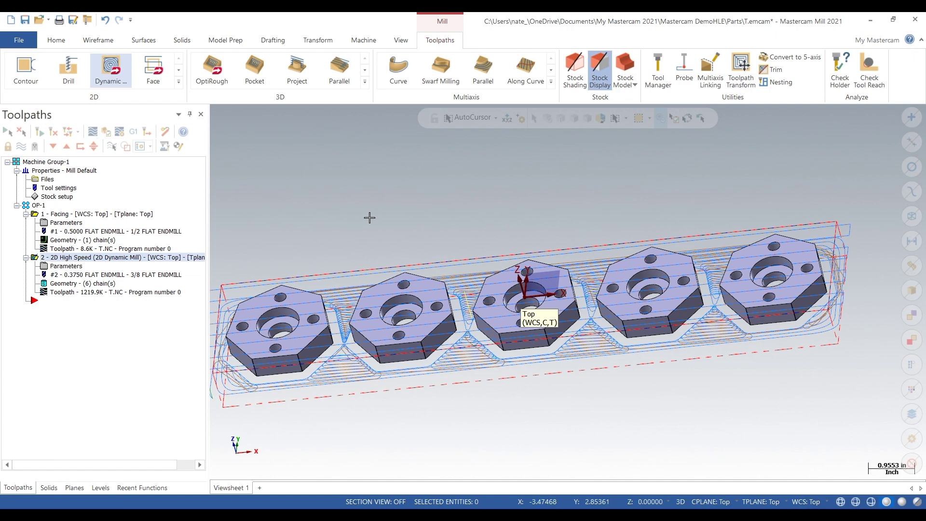
pyautogui.rightClick(370, 218)
pyautogui.click(410, 284)
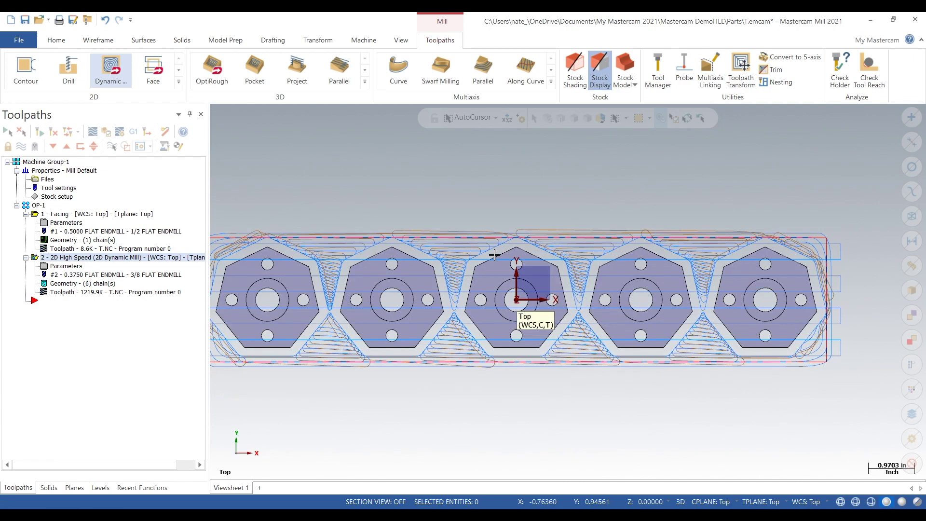
# Reduce the Dynamic Mill stepover to 8%, then verify both operations in the simulator
pyautogui.click(68, 267)
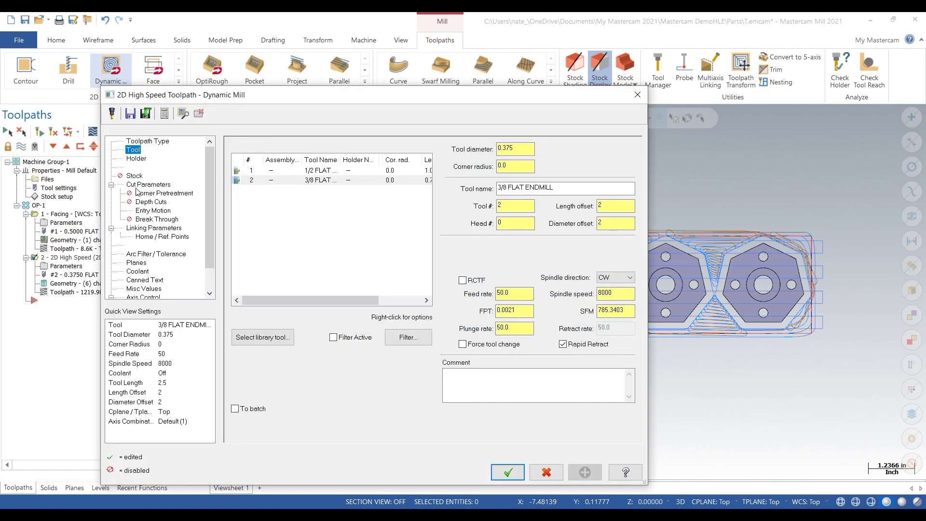
pyautogui.click(142, 186)
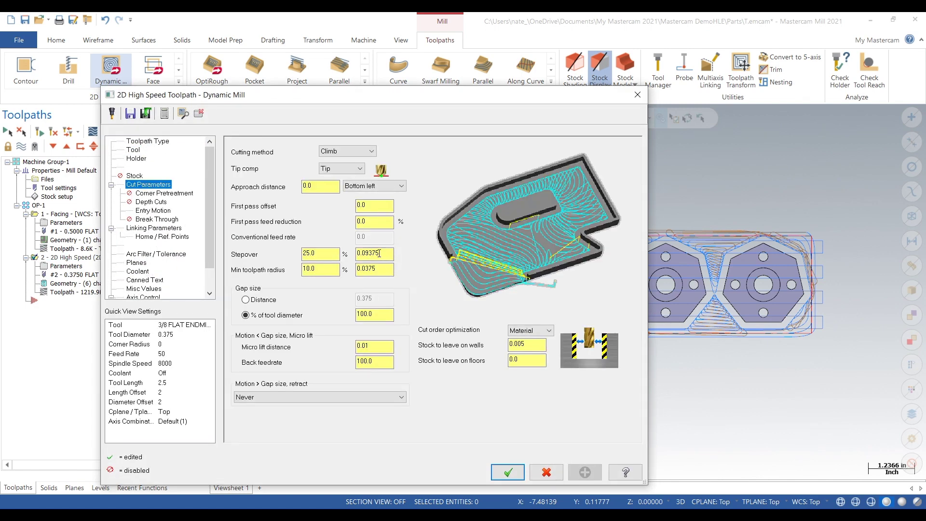
pyautogui.click(384, 253)
pyautogui.doubleClick(384, 253)
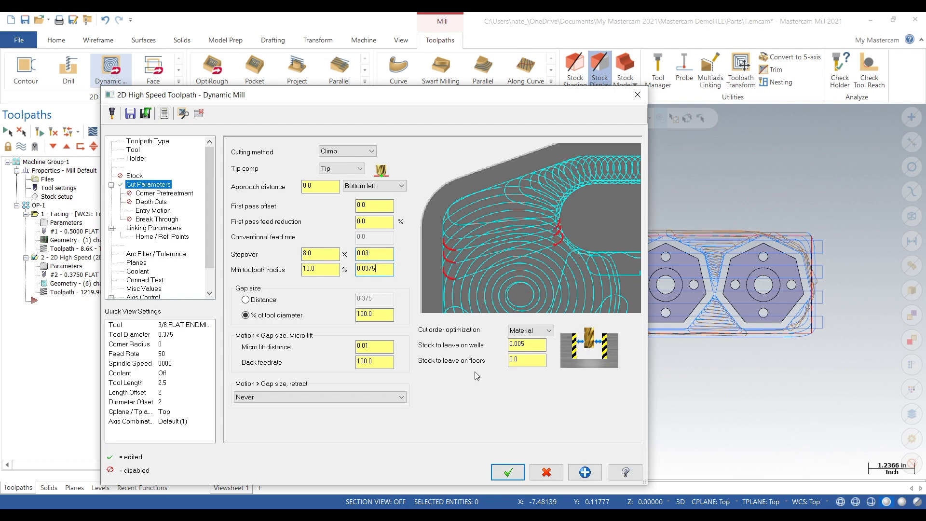
pyautogui.click(500, 466)
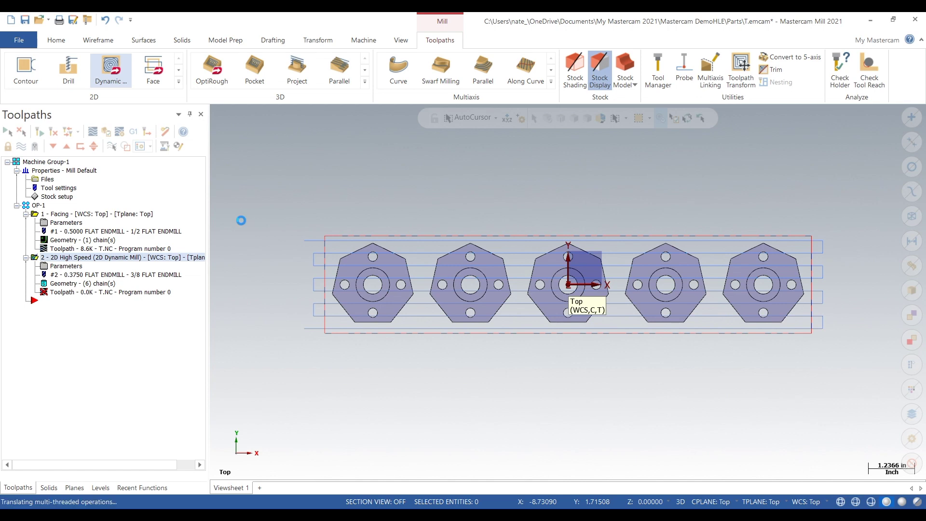
pyautogui.click(39, 206)
pyautogui.click(104, 133)
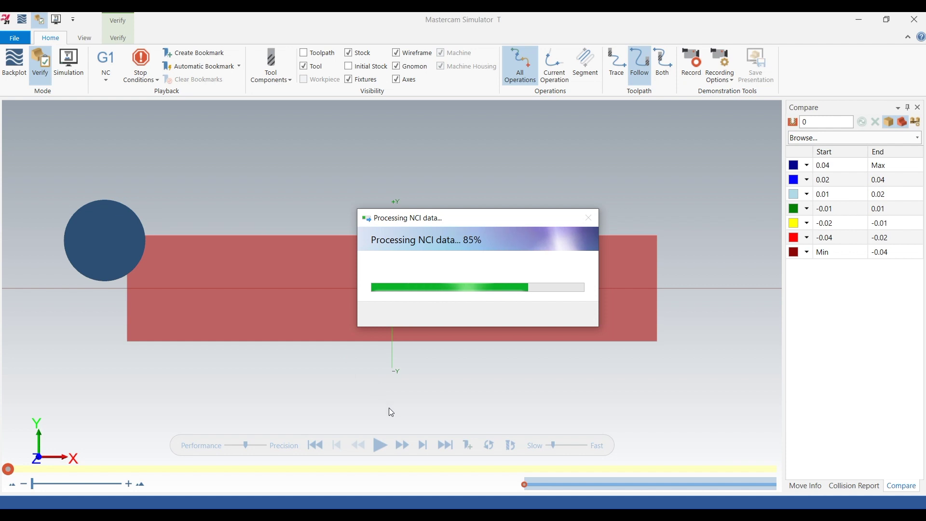
# Play the simulation at high speed in an angled 3D view until both operations finish
pyautogui.click(387, 444)
pyautogui.moveTo(405, 312); pyautogui.dragTo(392, 300, button='middle')
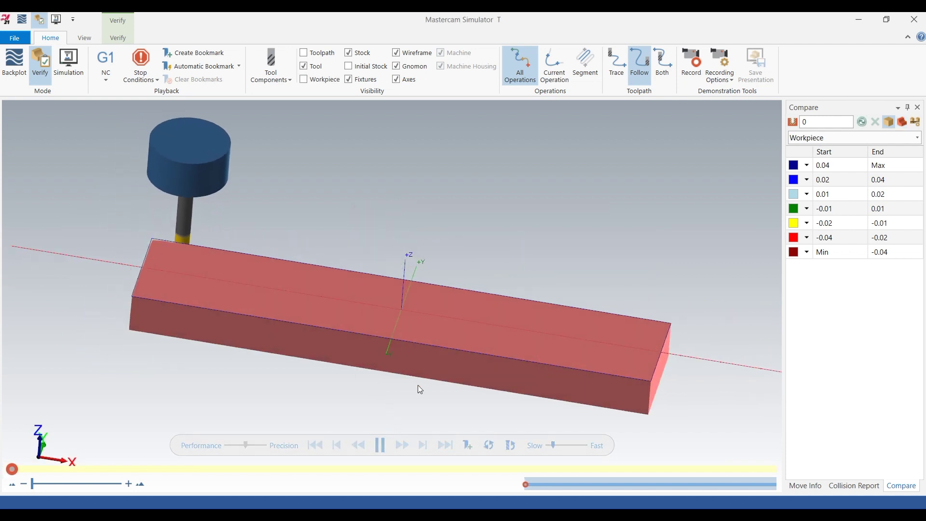
pyautogui.click(574, 445)
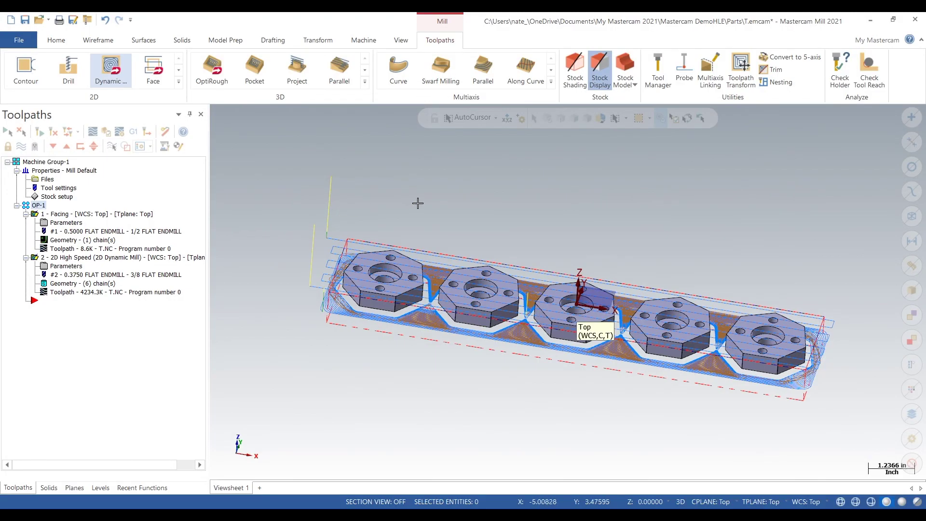
# Switch to Top view and collapse the Facing and Dynamic Mill operations
pyautogui.rightClick(418, 204)
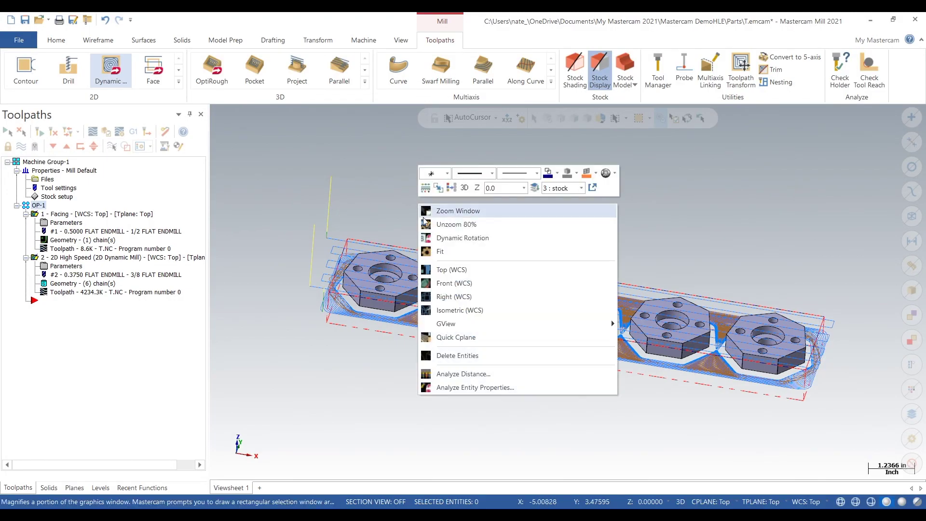
pyautogui.click(464, 268)
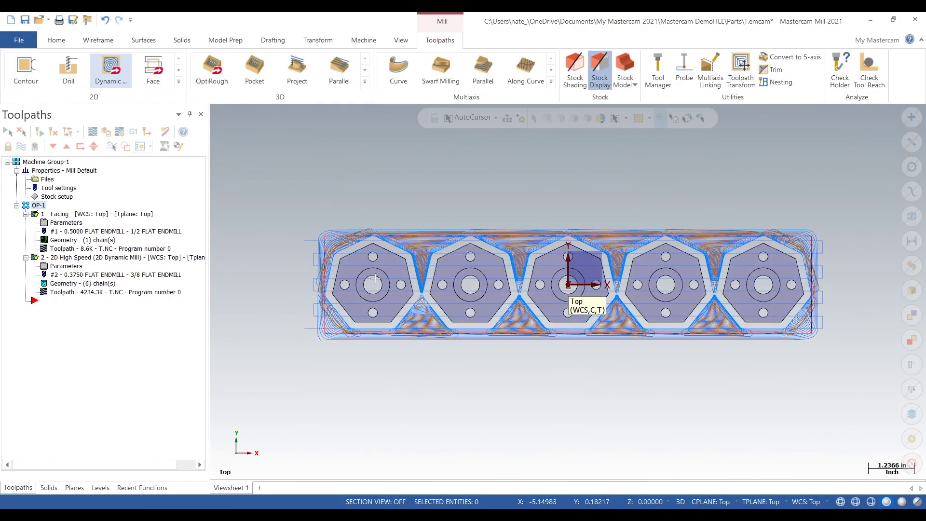
pyautogui.click(26, 214)
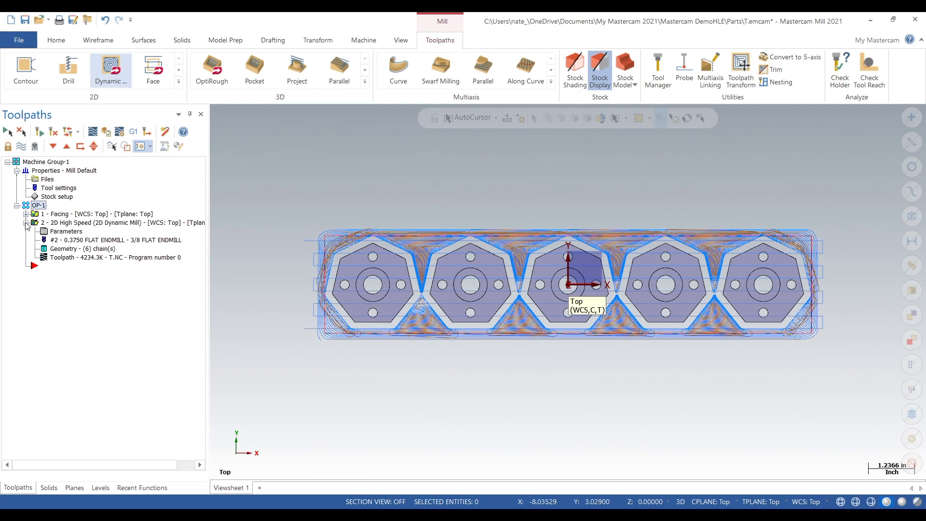
pyautogui.click(26, 223)
# Start a 2D Contour and chain the outer edges of the first two hex parts
pyautogui.click(26, 68)
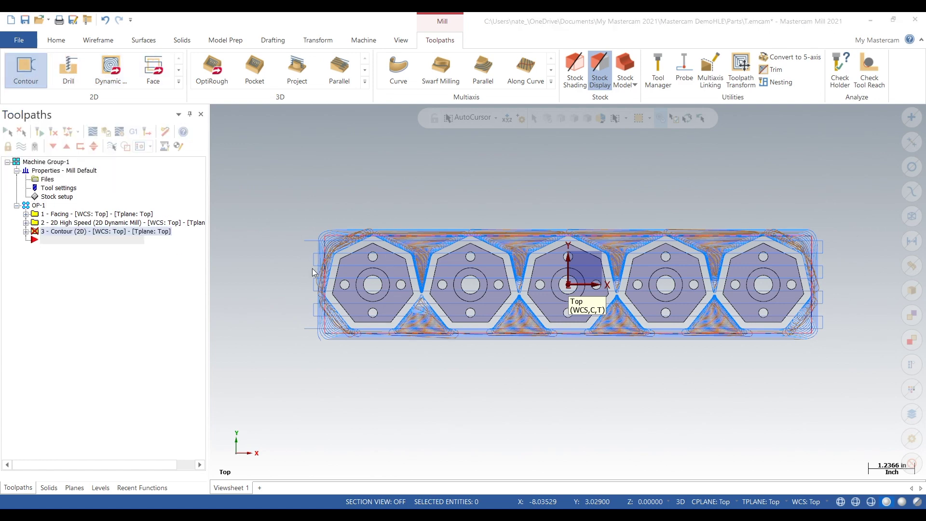
pyautogui.moveTo(333, 275); pyautogui.dragTo(356, 264, button='middle')
pyautogui.click(354, 264)
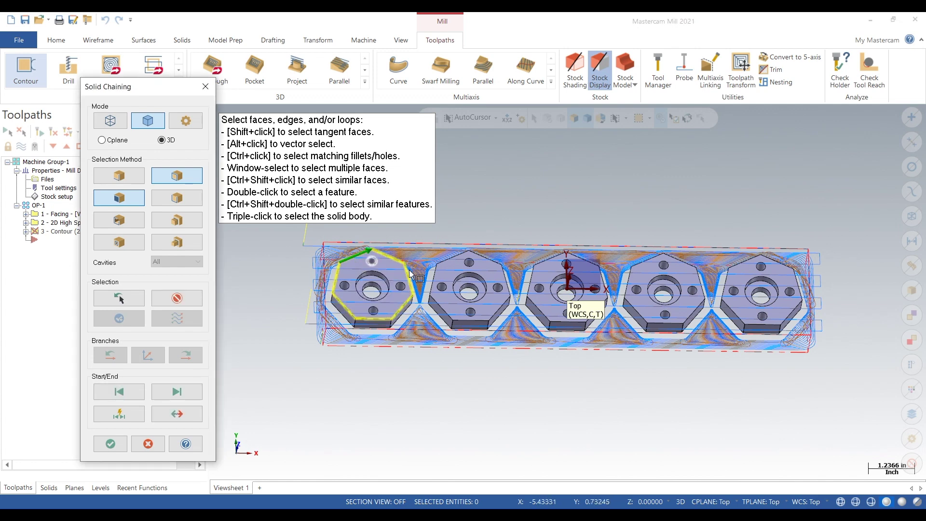
pyautogui.click(484, 272)
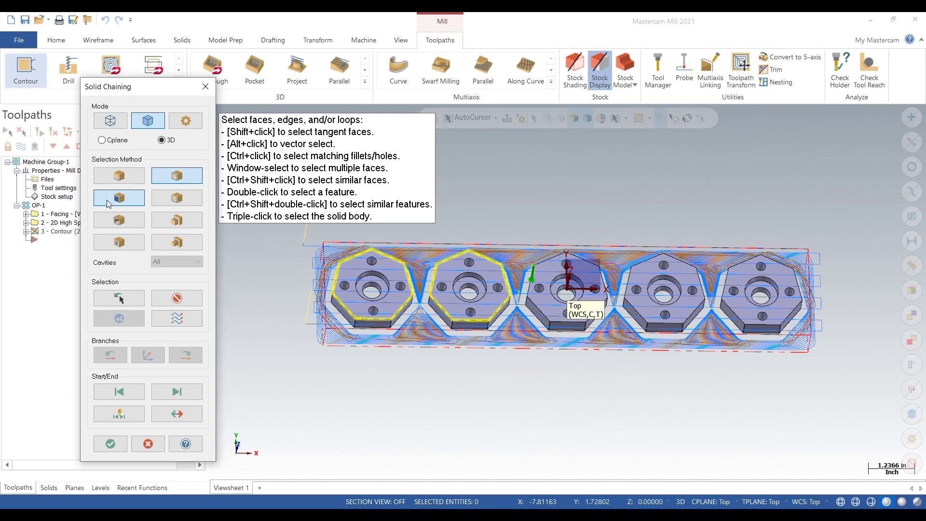
pyautogui.click(206, 87)
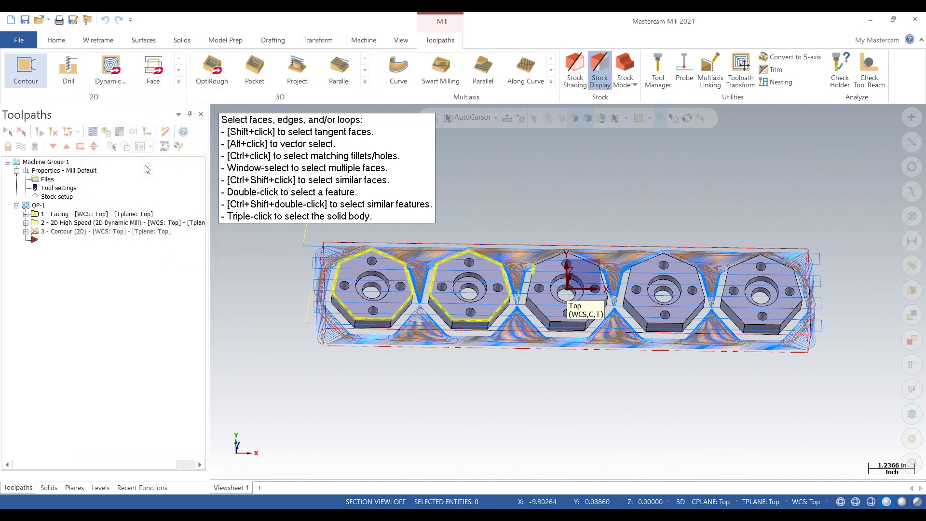
pyautogui.click(470, 298)
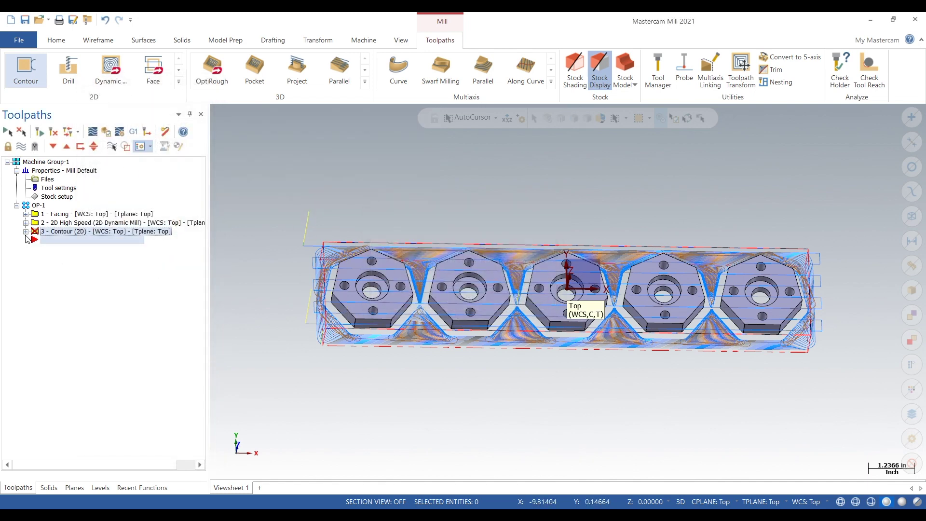
# Add the remaining part outlines through the Chain Manager so all five are chained, then open its parameters
pyautogui.click(26, 231)
pyautogui.click(72, 259)
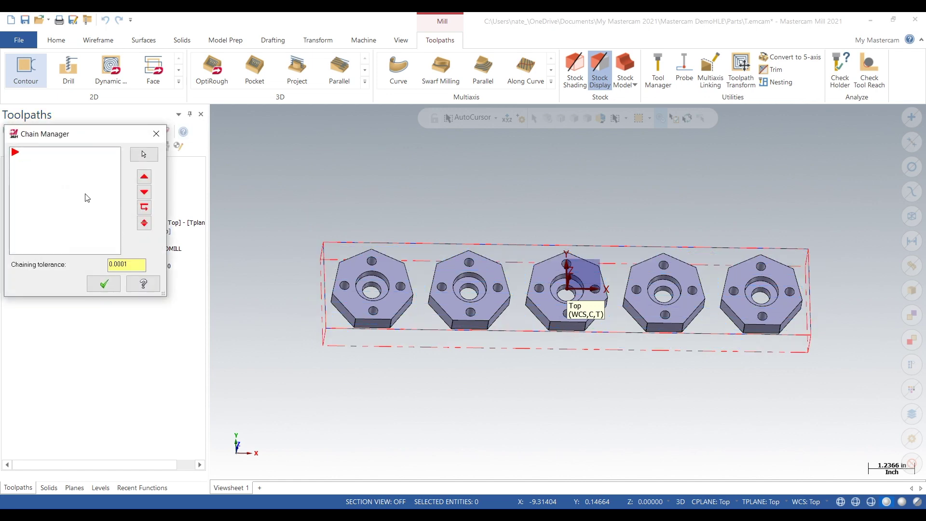
pyautogui.rightClick(86, 198)
pyautogui.click(86, 201)
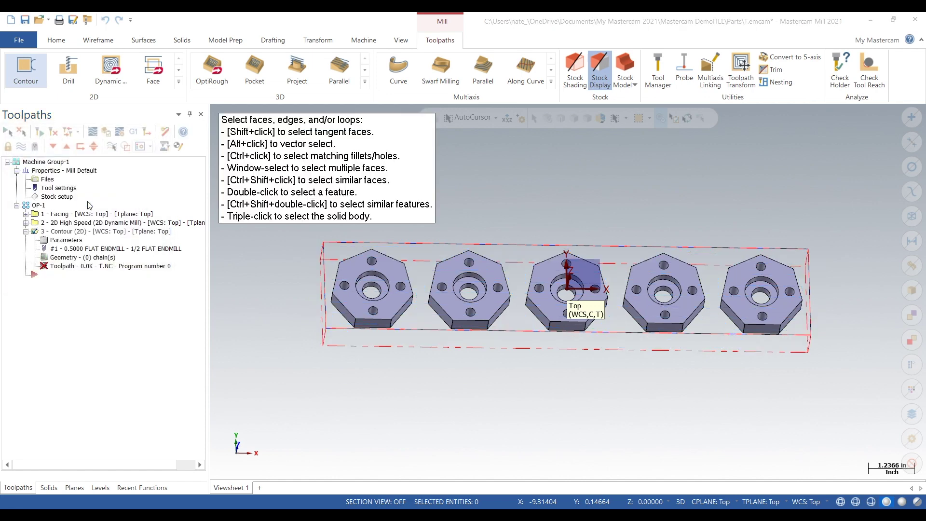
pyautogui.scroll(2, 383, 276)
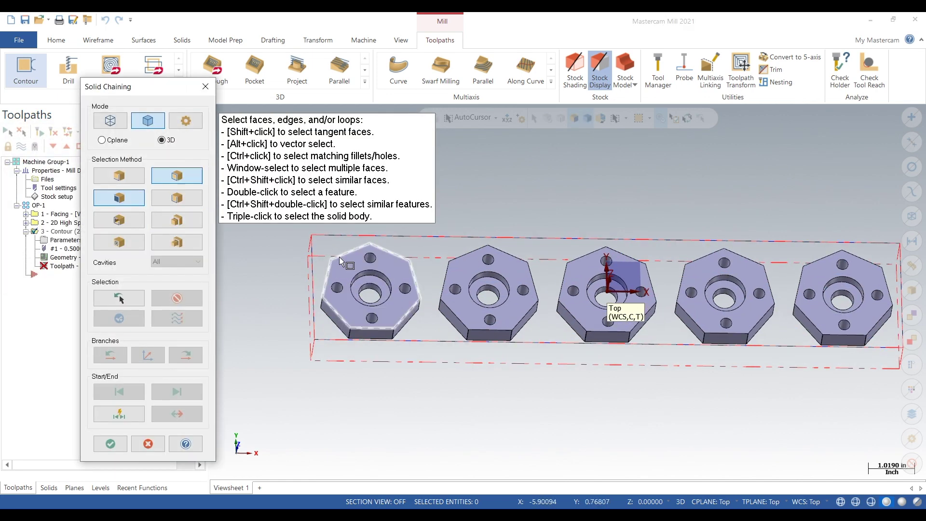
pyautogui.click(340, 256)
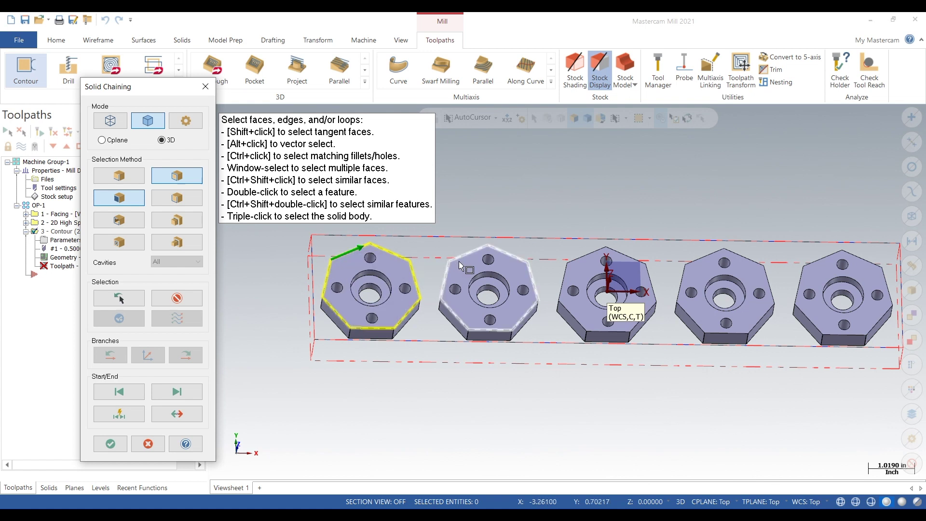
pyautogui.click(572, 262)
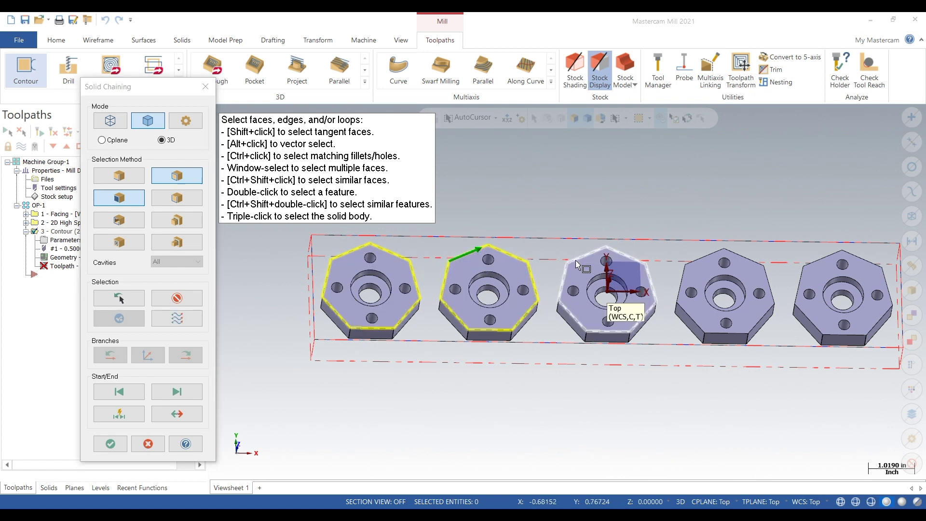
pyautogui.click(696, 265)
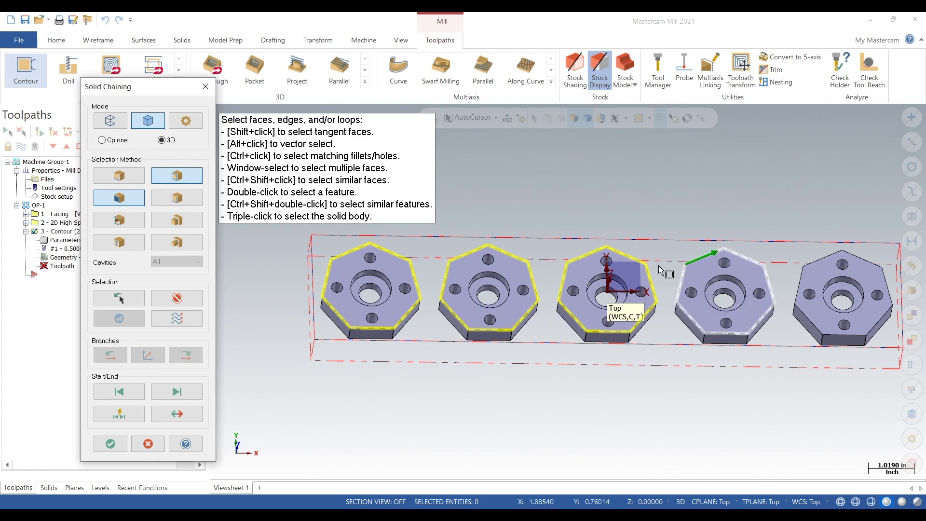
pyautogui.scroll(4, 695, 266)
pyautogui.click(674, 252)
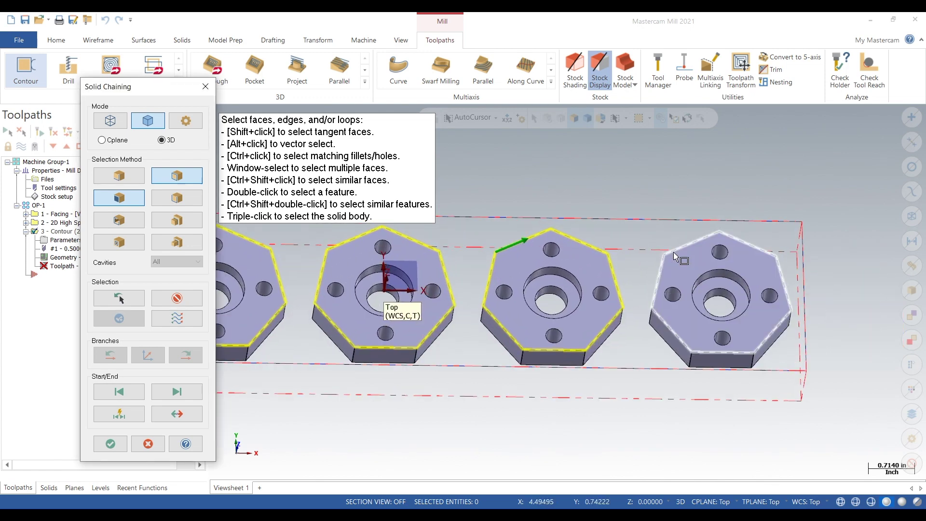
pyautogui.click(109, 443)
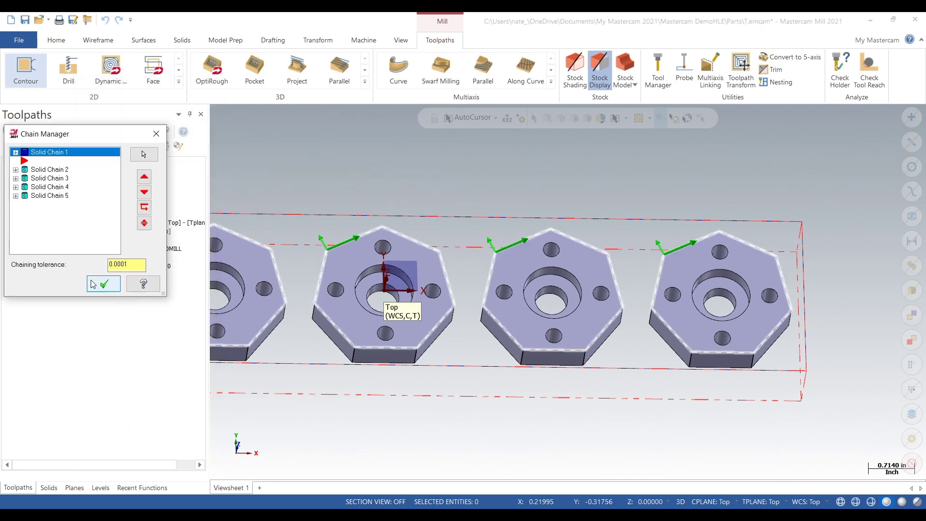
pyautogui.click(105, 284)
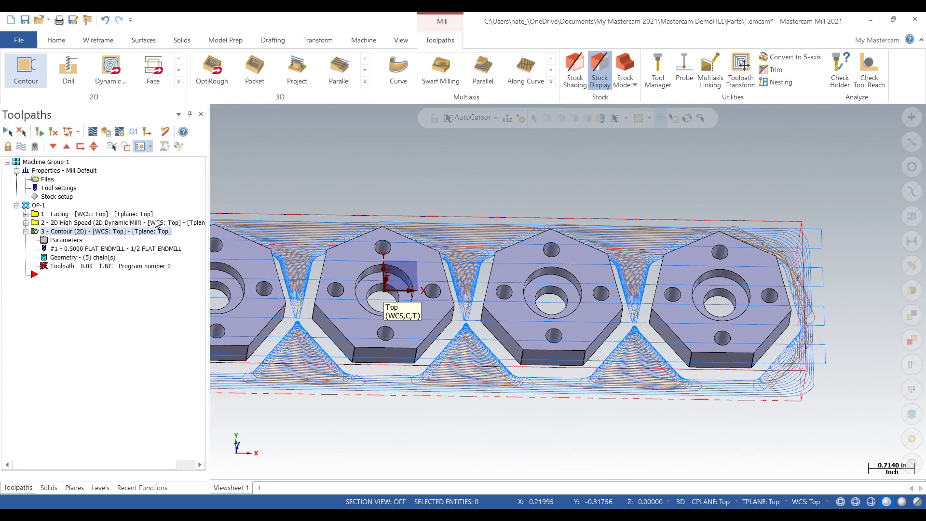
pyautogui.click(66, 240)
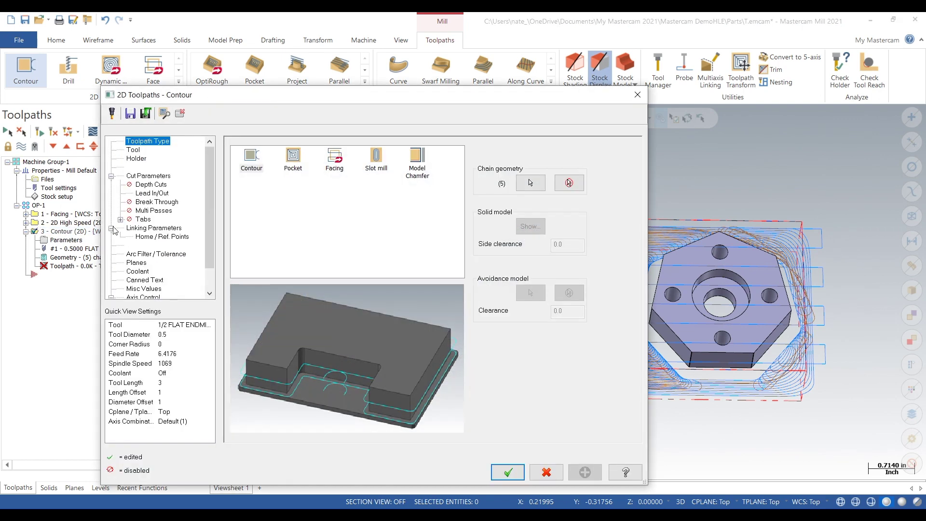
# Assign the 3/8 flat endmill to the contour and set its type to Ramp
pyautogui.click(135, 150)
pyautogui.click(280, 180)
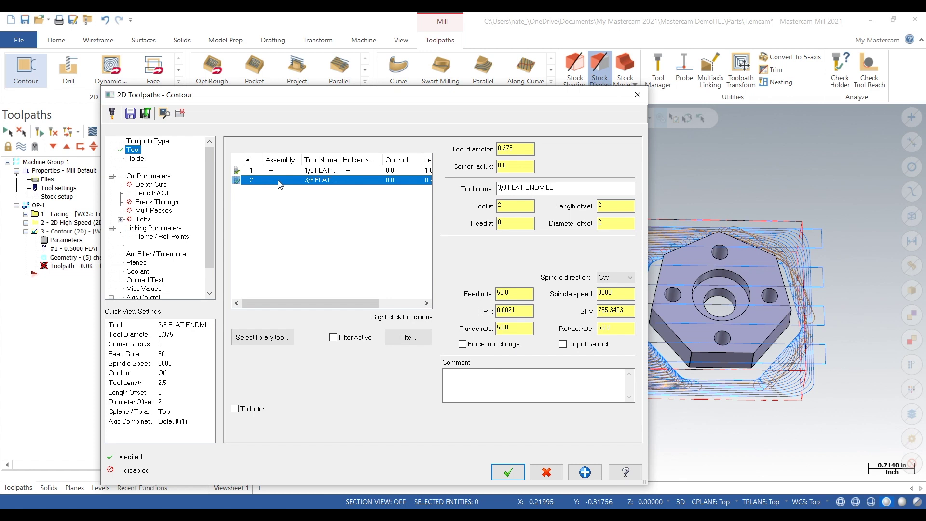
pyautogui.click(163, 178)
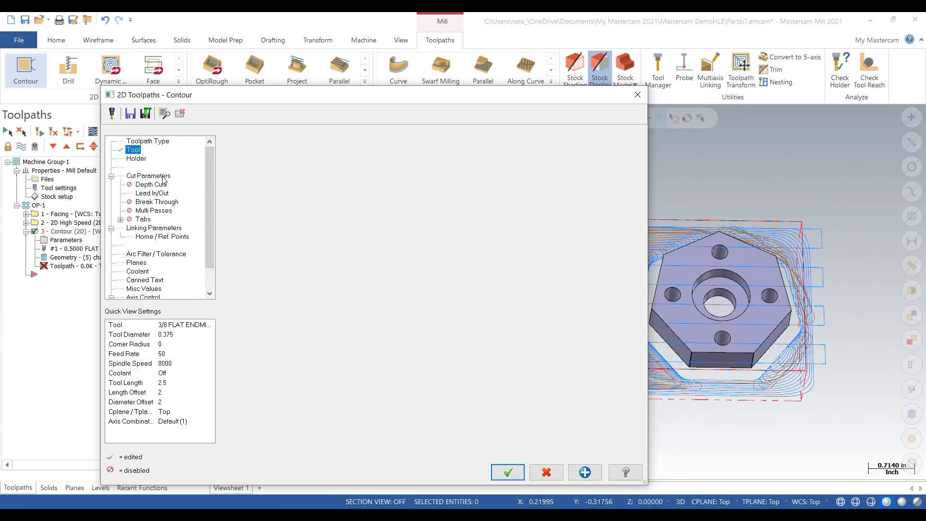
pyautogui.click(572, 175)
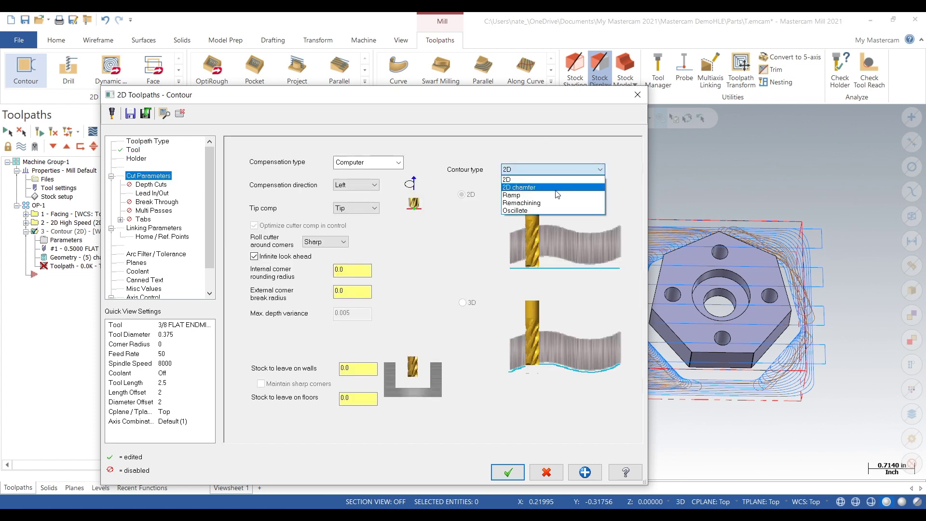
pyautogui.click(566, 184)
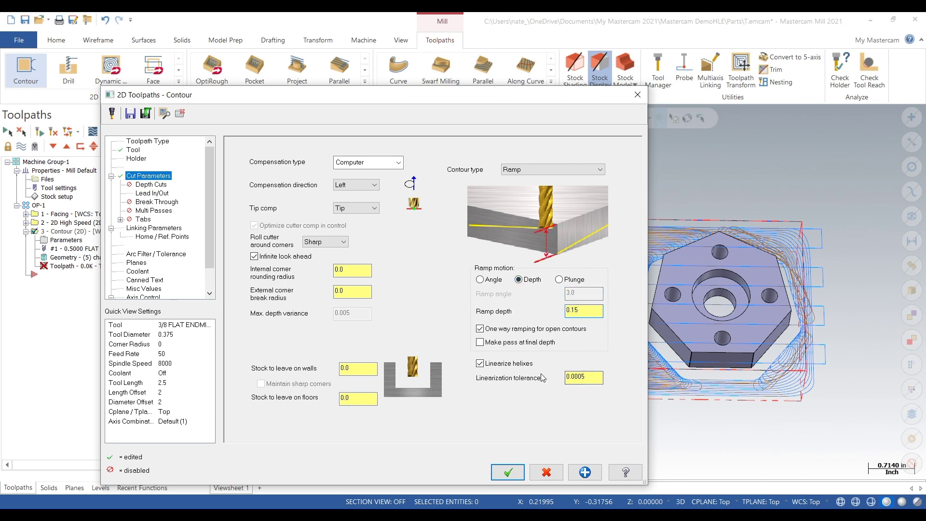
# Pick the contour's -0.55 cut depth from the model and accept the contour settings
pyautogui.click(179, 229)
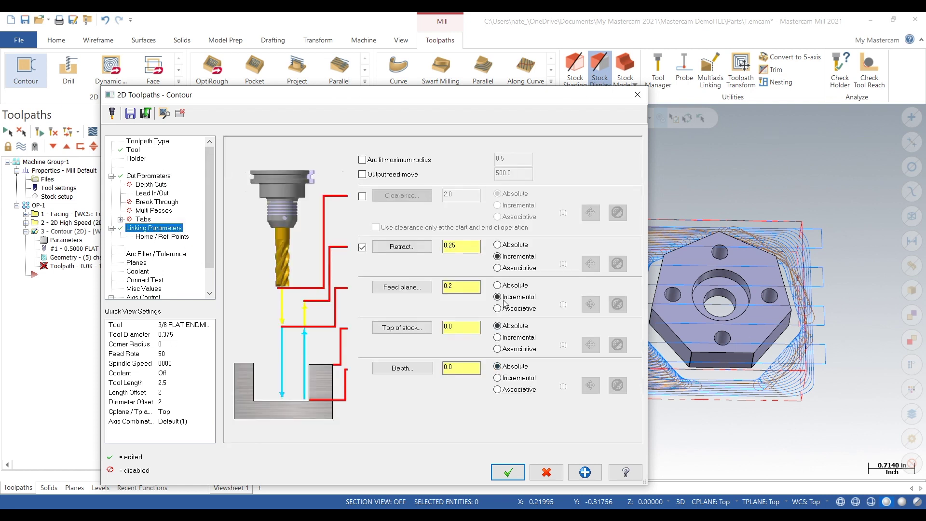
pyautogui.click(403, 368)
pyautogui.click(385, 296)
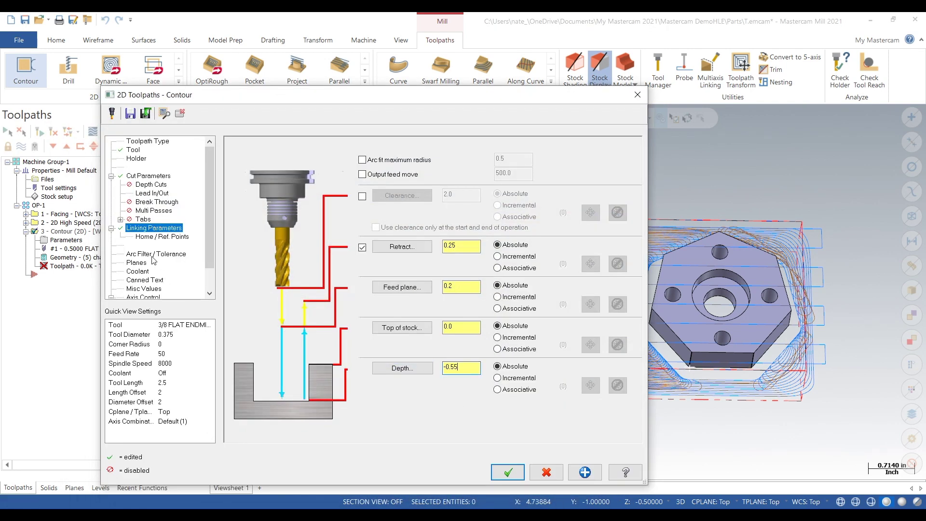
pyautogui.click(154, 210)
pyautogui.click(157, 178)
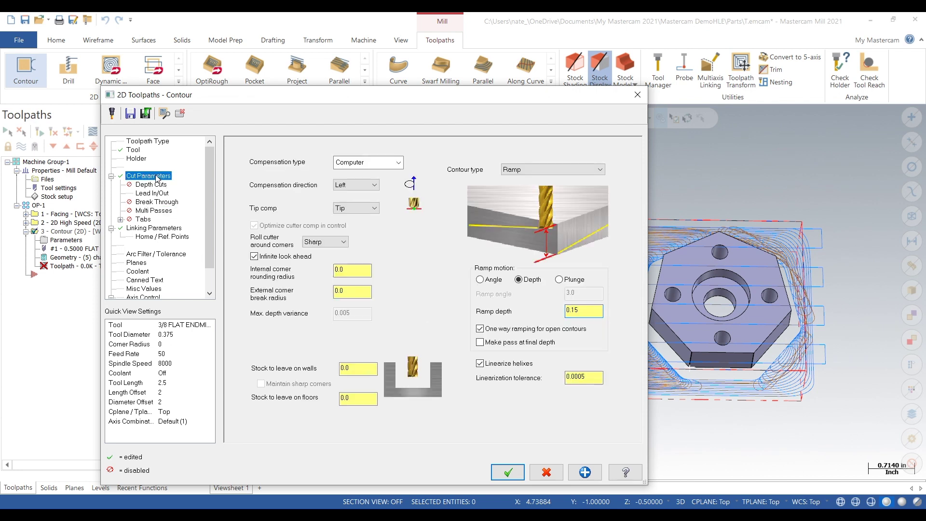
pyautogui.click(133, 150)
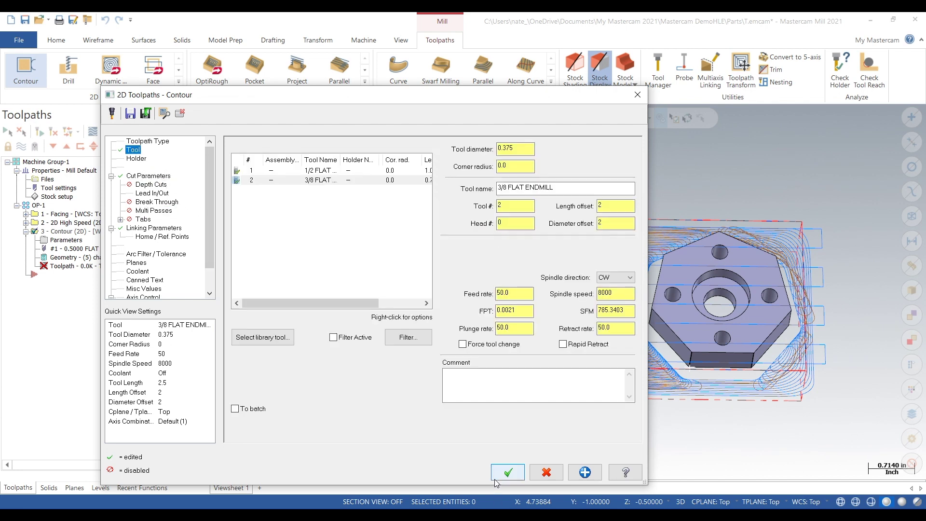
pyautogui.click(508, 475)
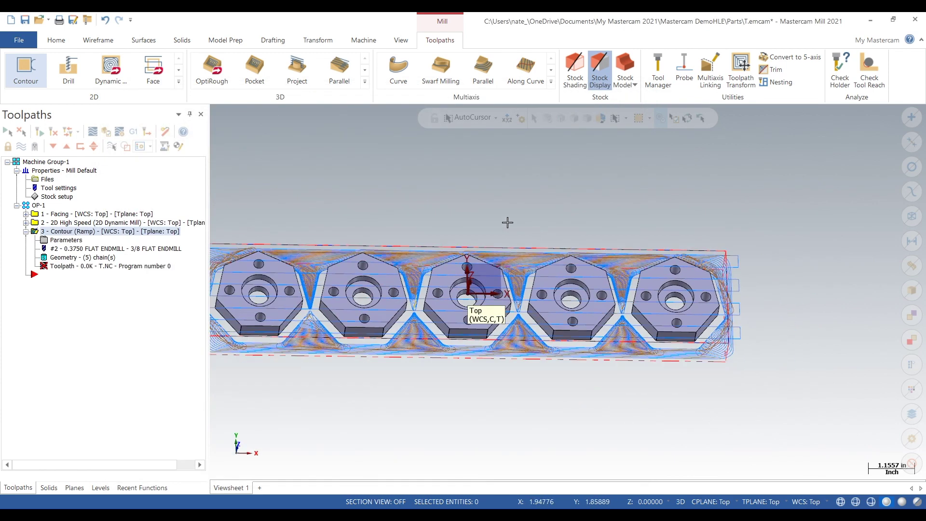
# Regenerate the ramp contour, view it from Top, and play its backplot from a tilted view
pyautogui.click(39, 131)
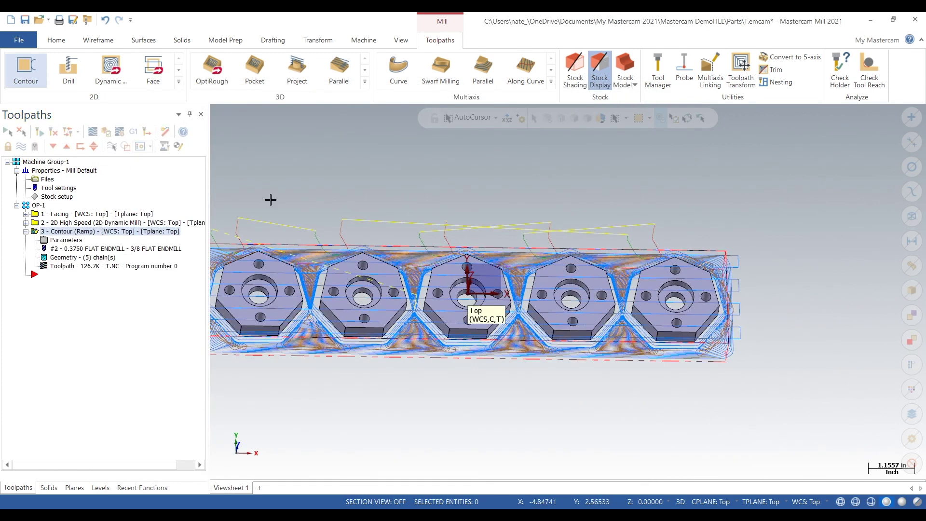
pyautogui.rightClick(328, 189)
pyautogui.click(359, 253)
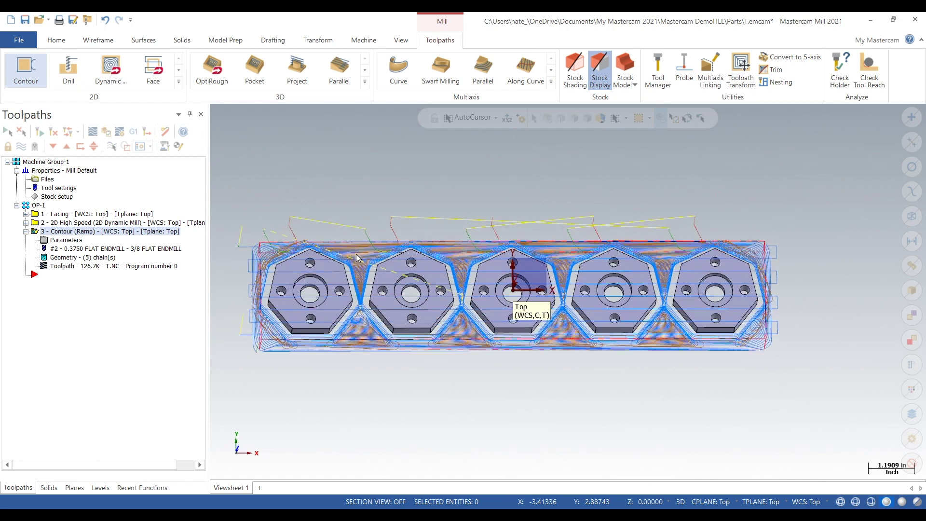
pyautogui.click(92, 131)
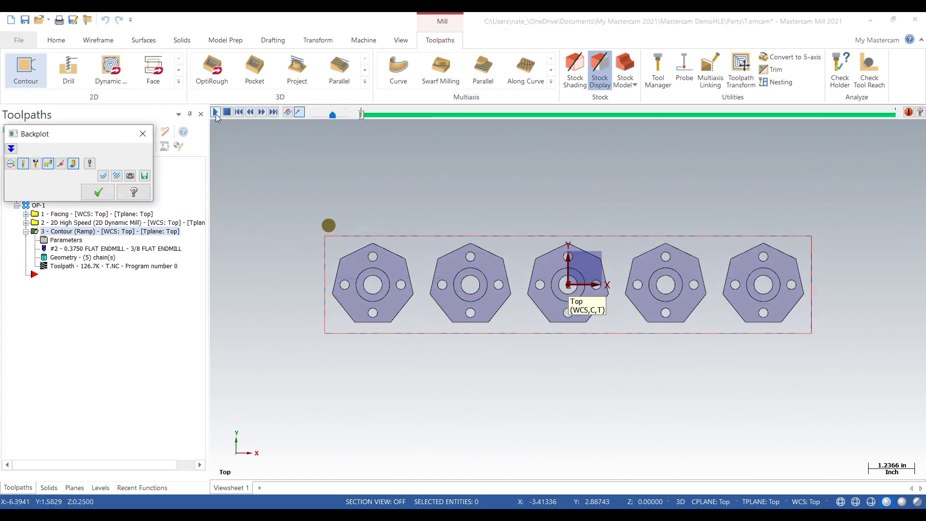
pyautogui.click(215, 112)
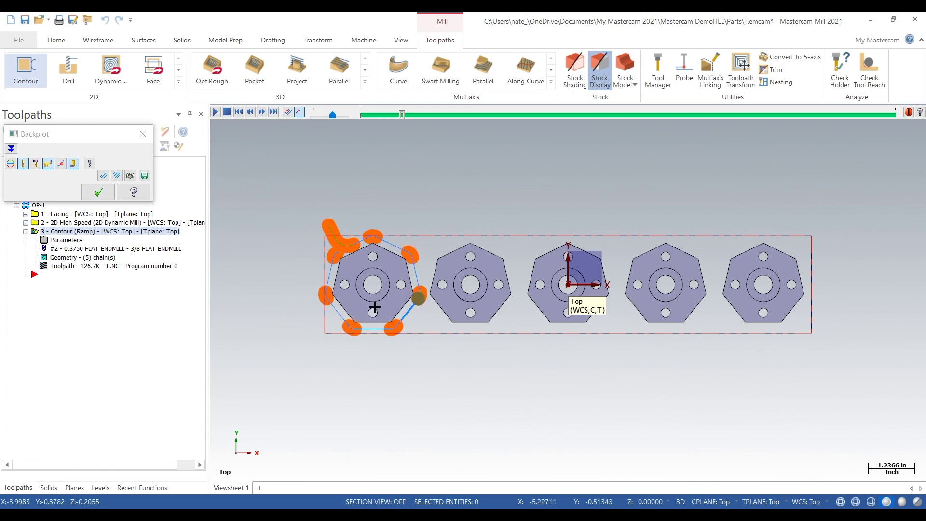
pyautogui.moveTo(413, 319); pyautogui.dragTo(426, 372, button='middle')
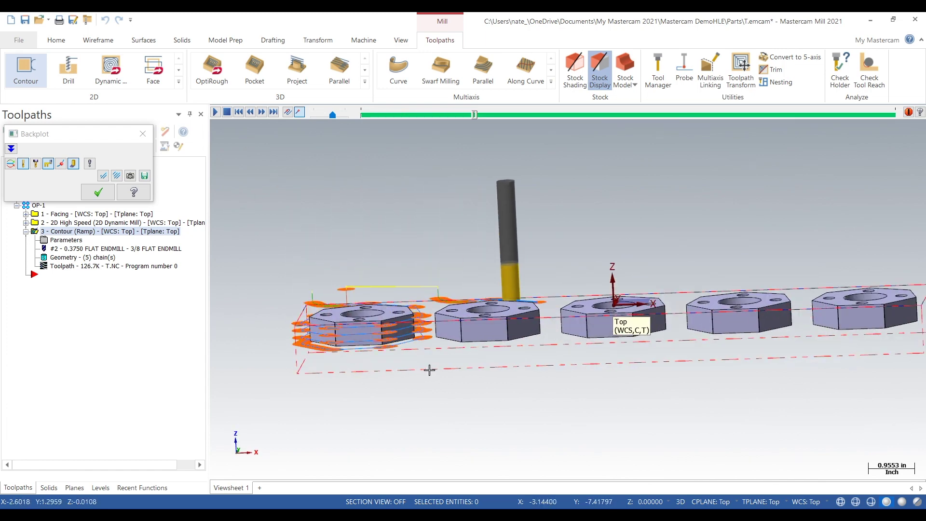
pyautogui.scroll(-2, 304, 271)
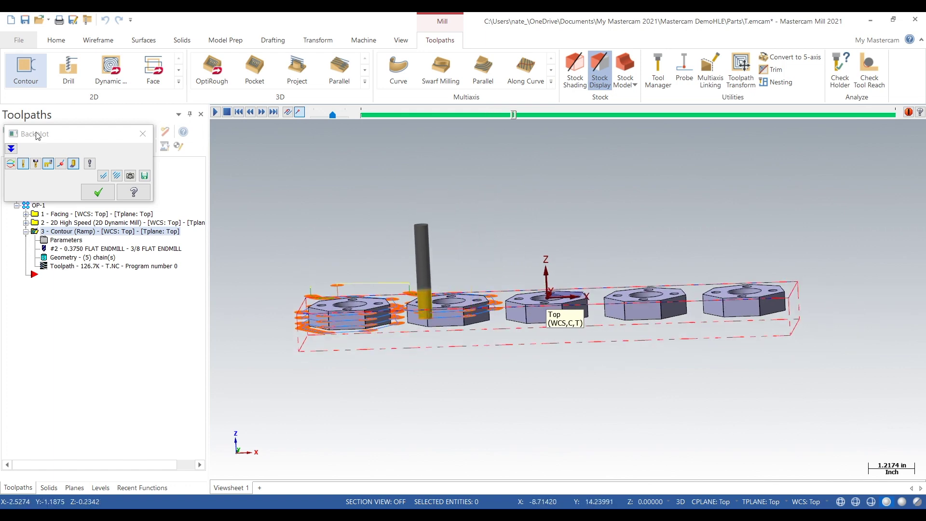
pyautogui.click(99, 195)
# Re-accept operation 3's cut parameters and regenerate the contour
pyautogui.click(61, 240)
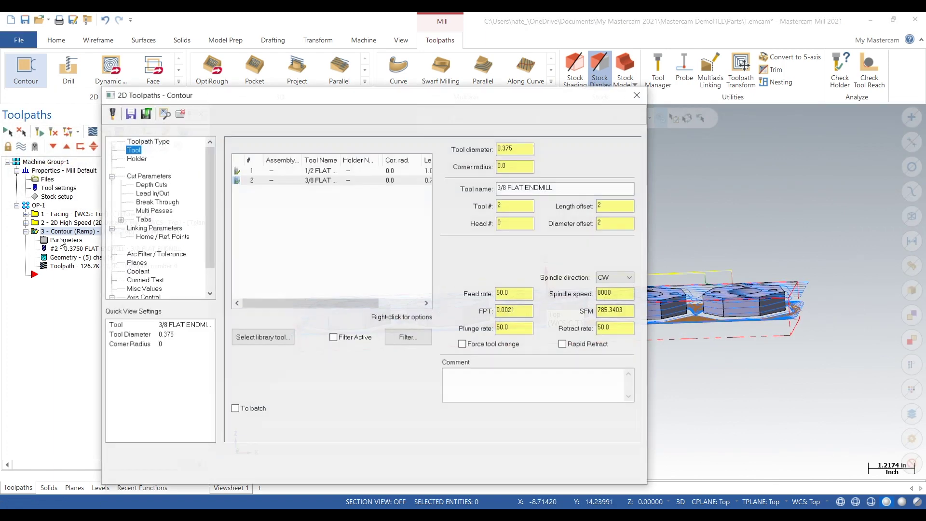
pyautogui.click(153, 177)
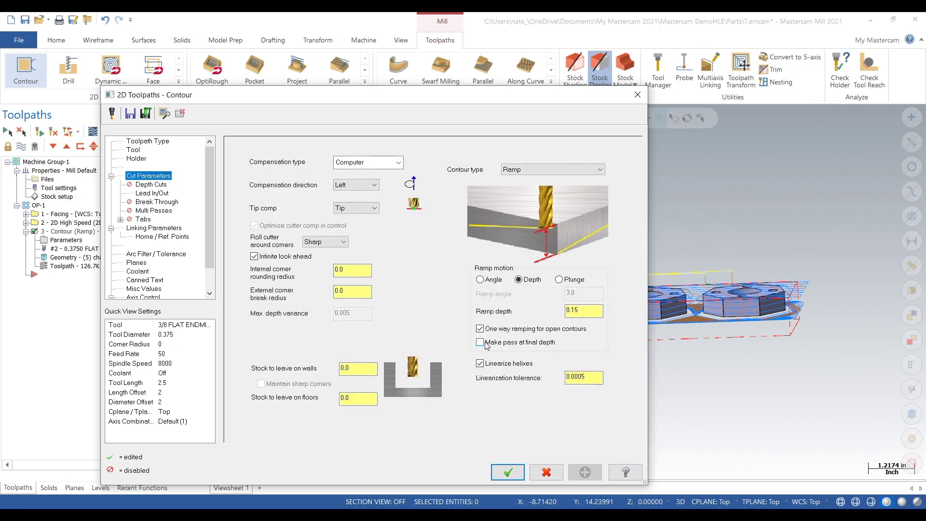
pyautogui.click(507, 471)
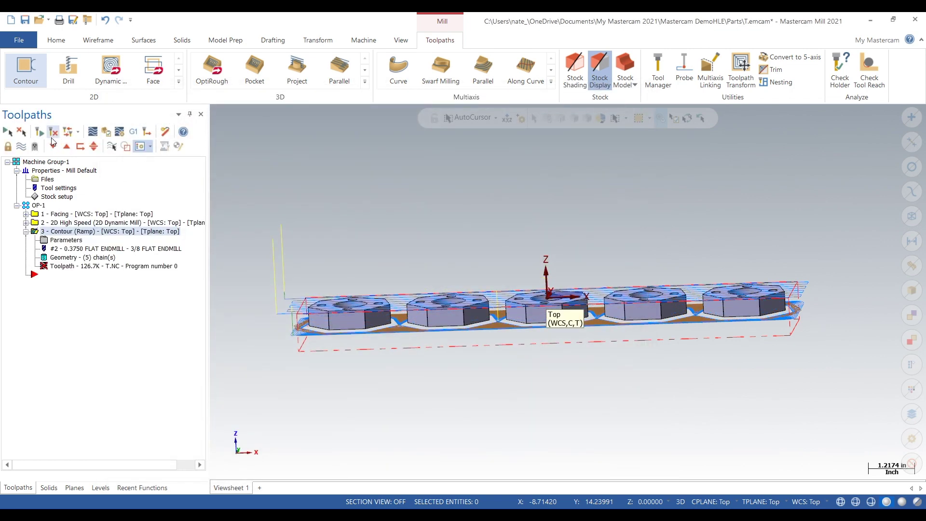
pyautogui.click(41, 133)
# Play back the regenerated ramp contour in Backplot
pyautogui.click(91, 133)
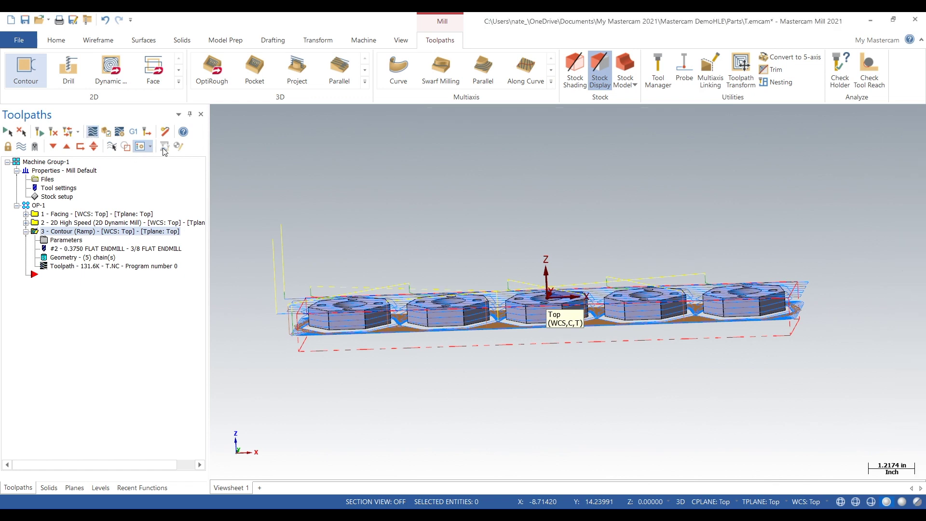
pyautogui.click(215, 112)
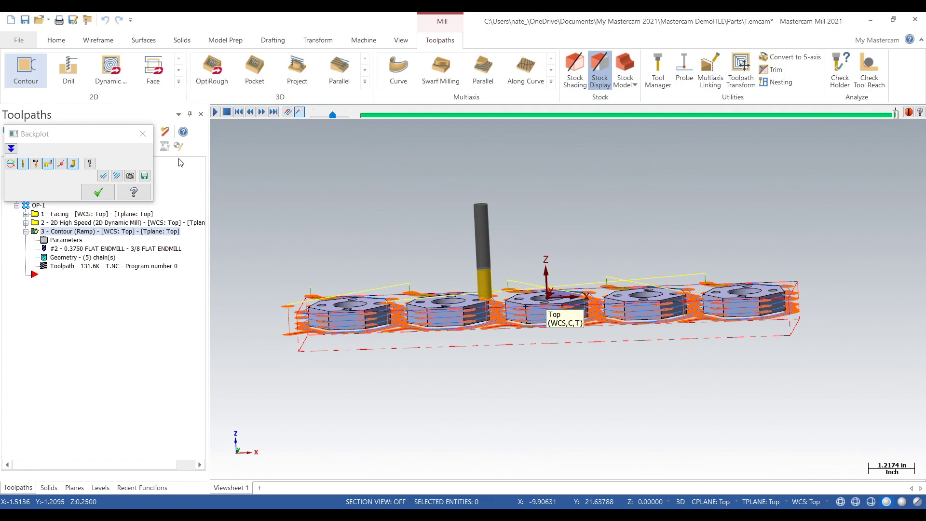
pyautogui.click(143, 134)
# Return to Top view, collapse operation 3, and start a new contour operation
pyautogui.rightClick(390, 373)
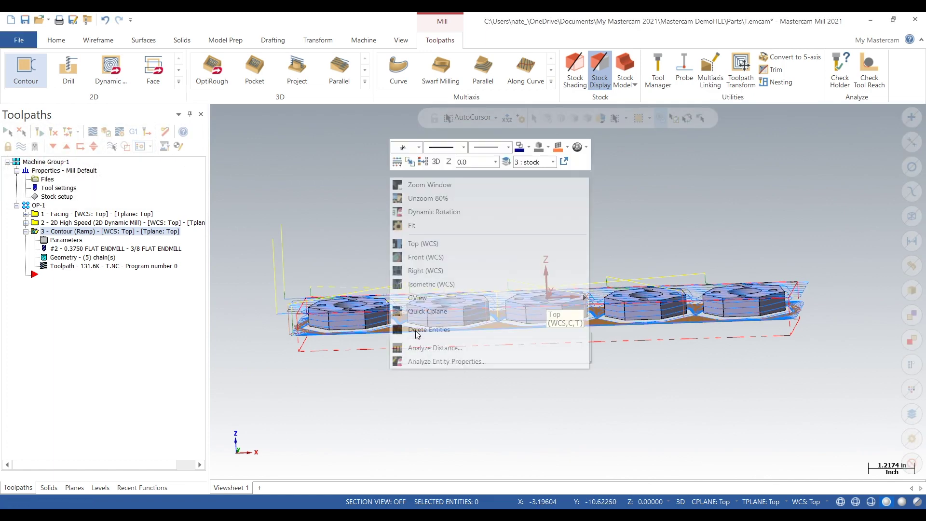
pyautogui.click(435, 244)
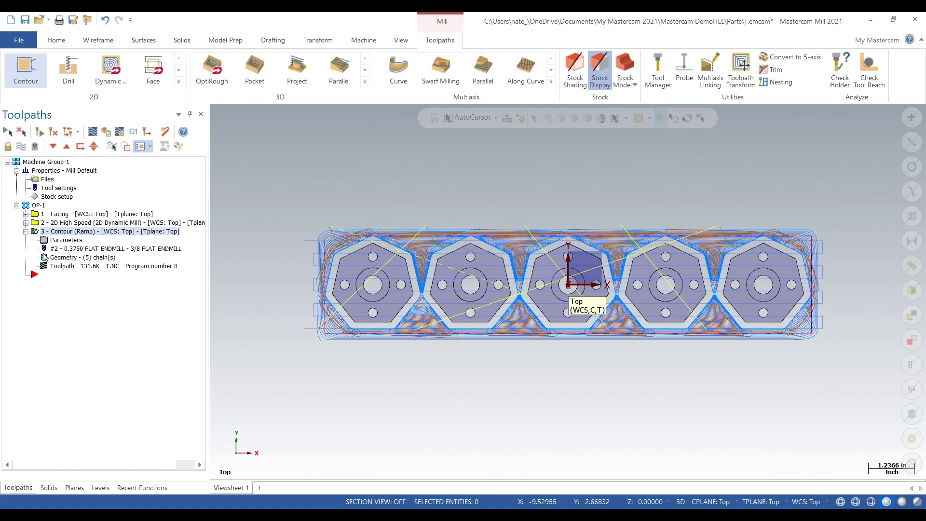
pyautogui.click(25, 232)
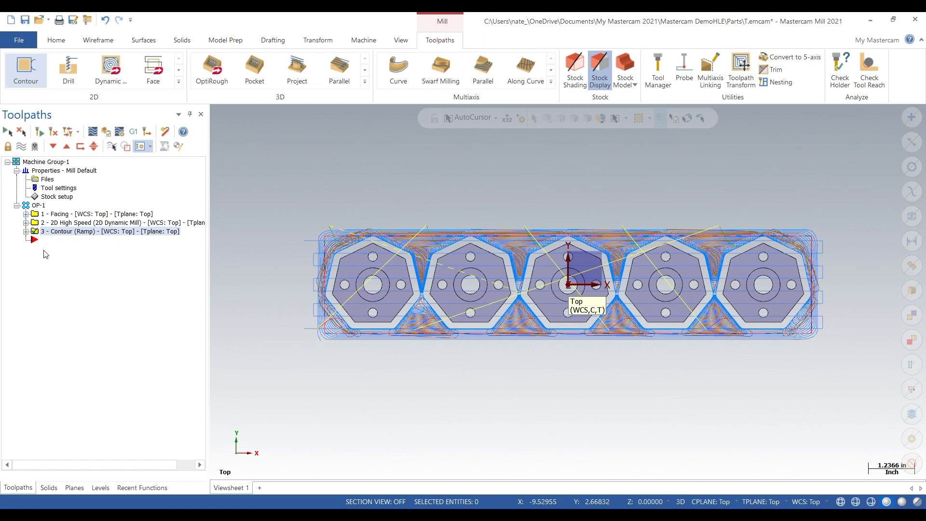
pyautogui.click(26, 70)
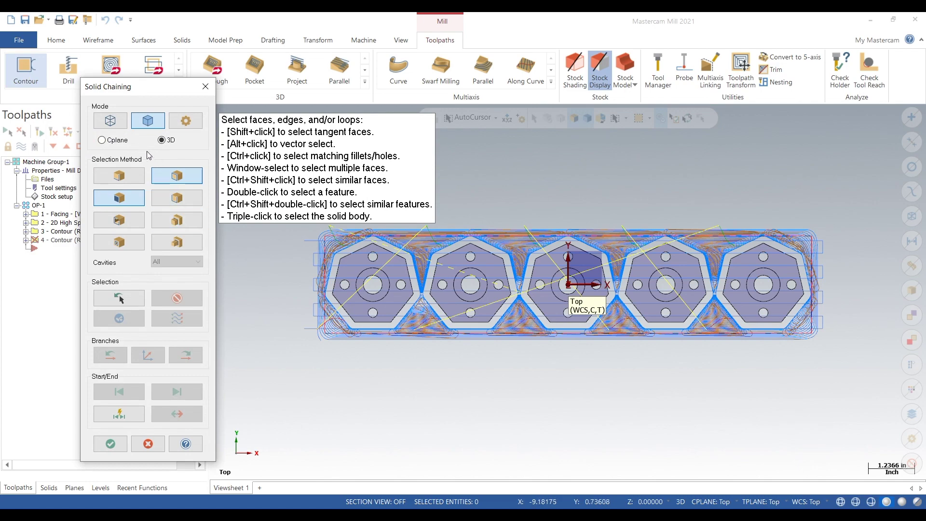
# Chain the counterbore edge loops on the hex parts from left to right
pyautogui.moveTo(415, 295); pyautogui.dragTo(414, 263, button='middle')
pyautogui.scroll(3, 414, 263)
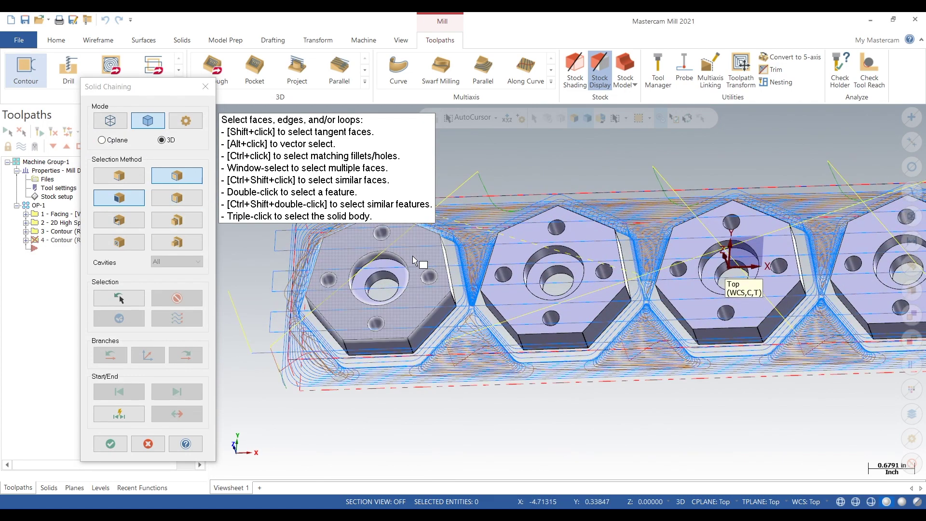
pyautogui.click(400, 261)
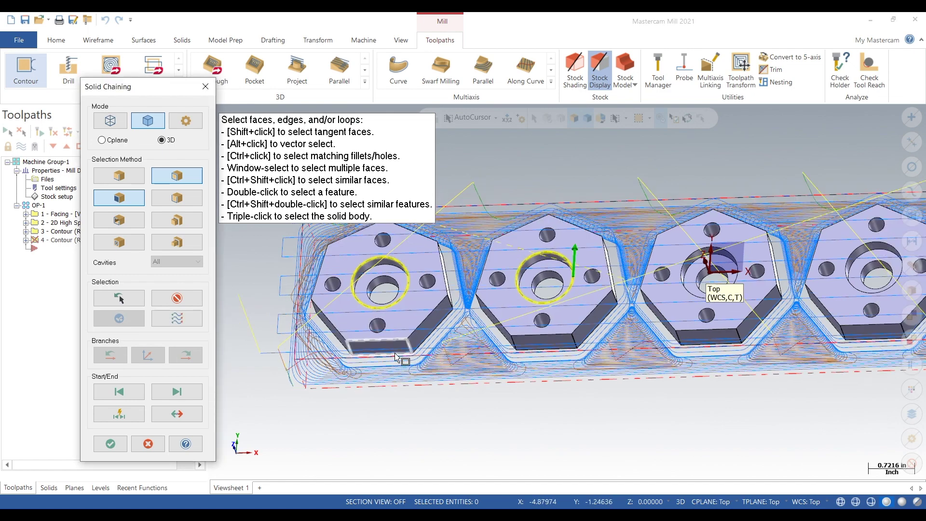
pyautogui.scroll(-2, 483, 309)
pyautogui.scroll(4, 575, 299)
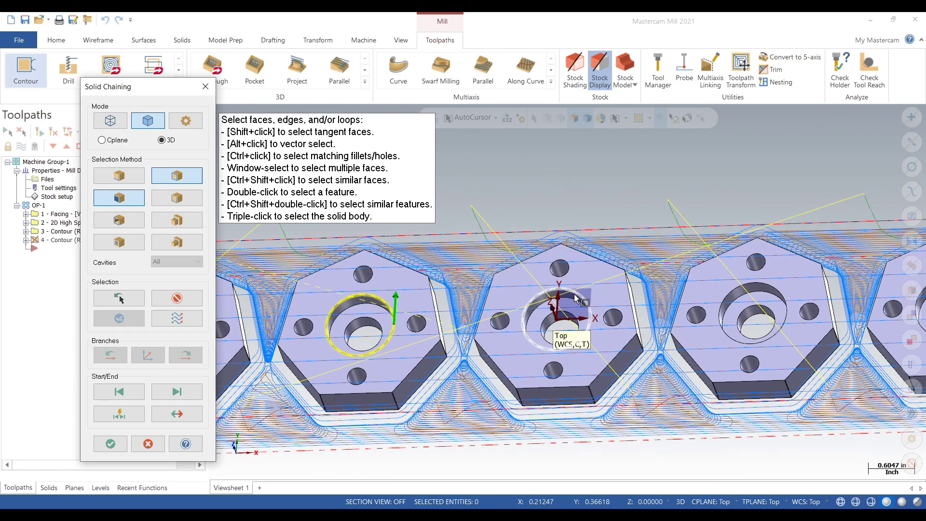
pyautogui.keyDown('ctrl'); pyautogui.click(575, 299); pyautogui.keyUp('ctrl')
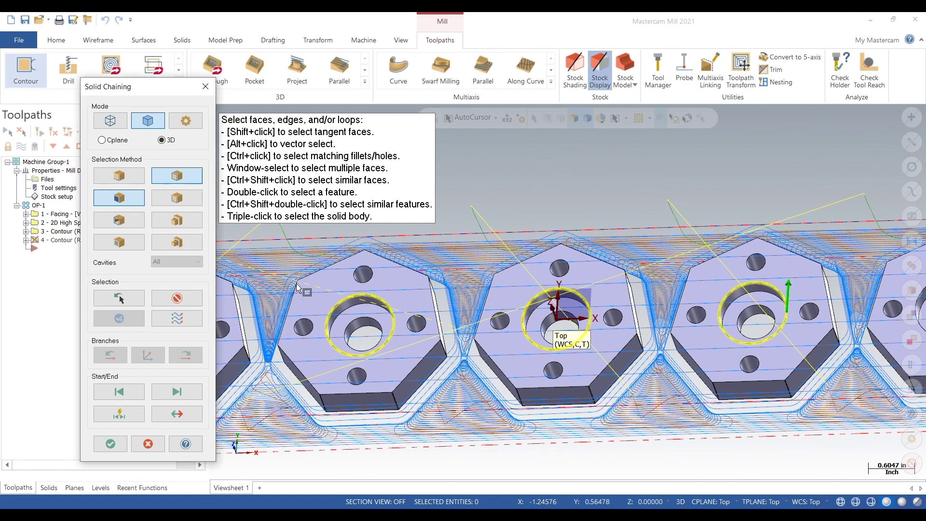
pyautogui.scroll(-2, 377, 290)
pyautogui.scroll(1, 675, 276)
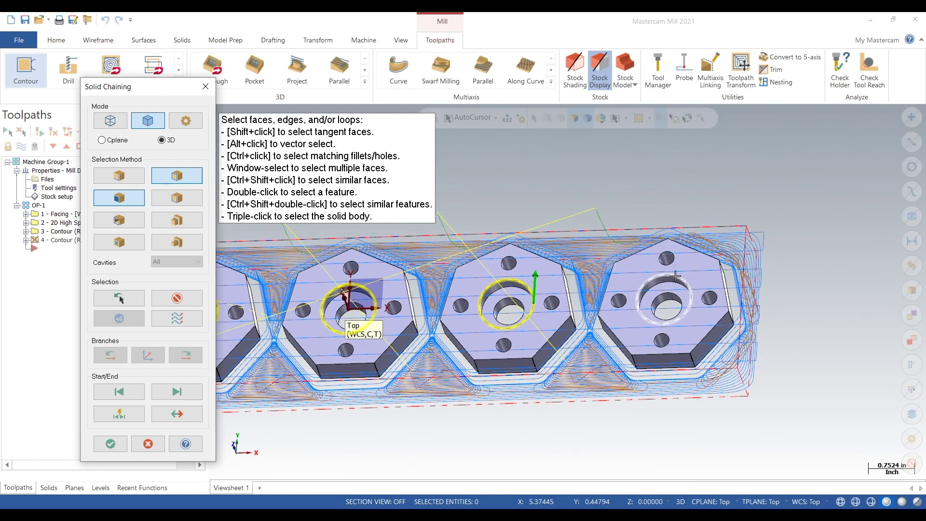
pyautogui.click(676, 276)
pyautogui.click(110, 444)
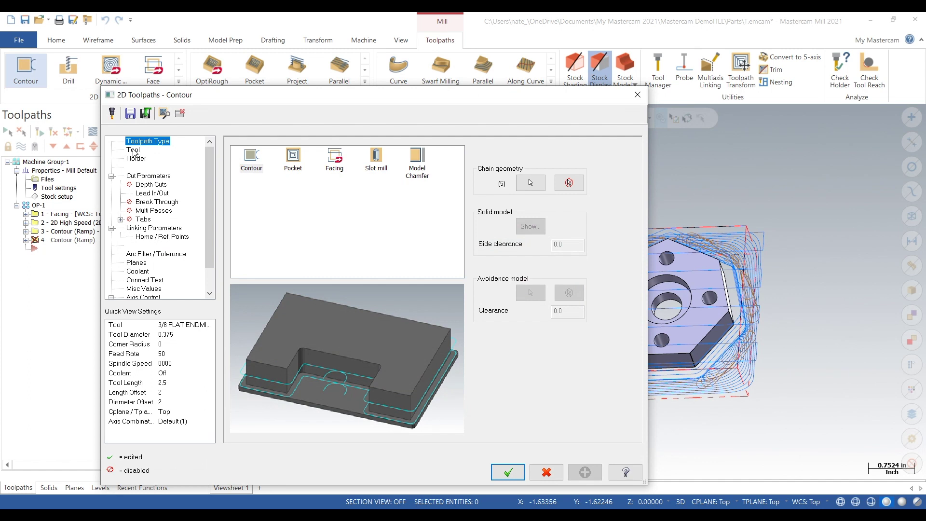
# Set a 0.05 ramp depth with a final-depth pass and accept operation 4
pyautogui.click(134, 150)
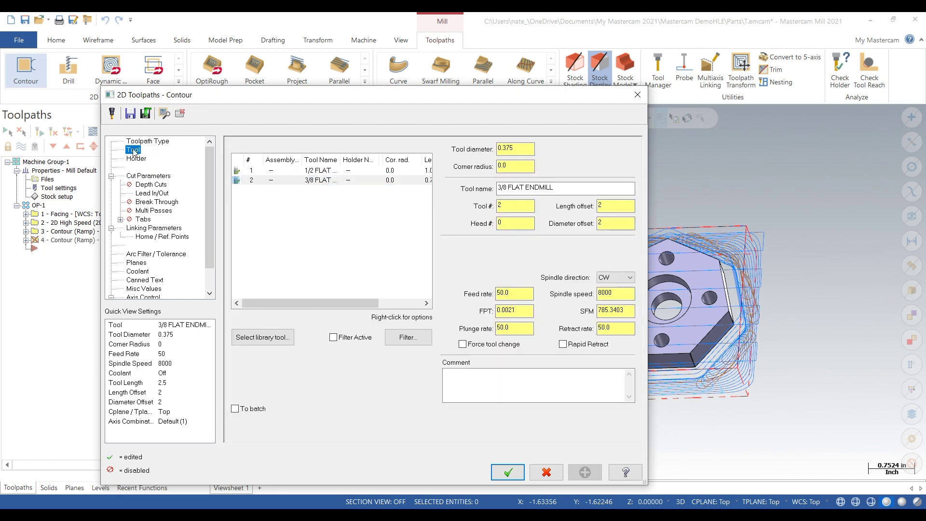
pyautogui.click(144, 177)
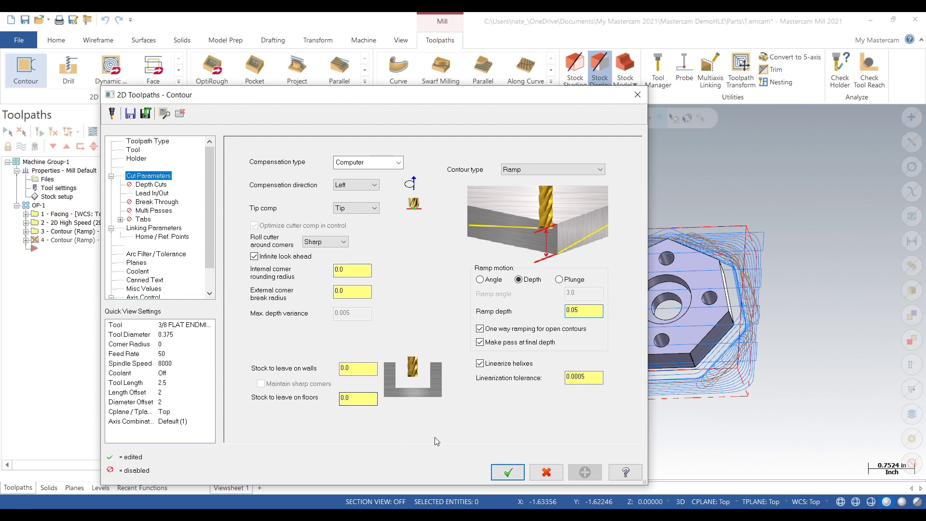
pyautogui.click(502, 475)
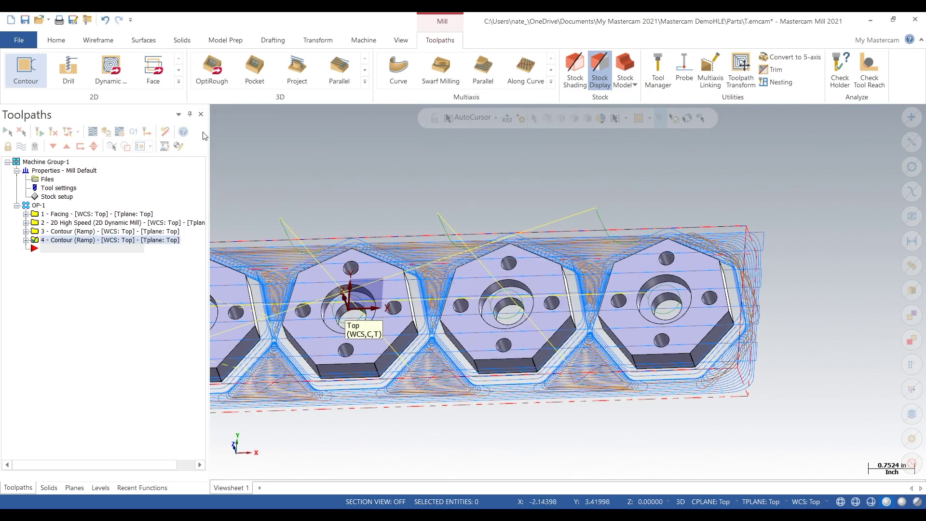
# Set operation 4's cutting depth to -0.25 by picking a model point, then regenerate
pyautogui.click(27, 240)
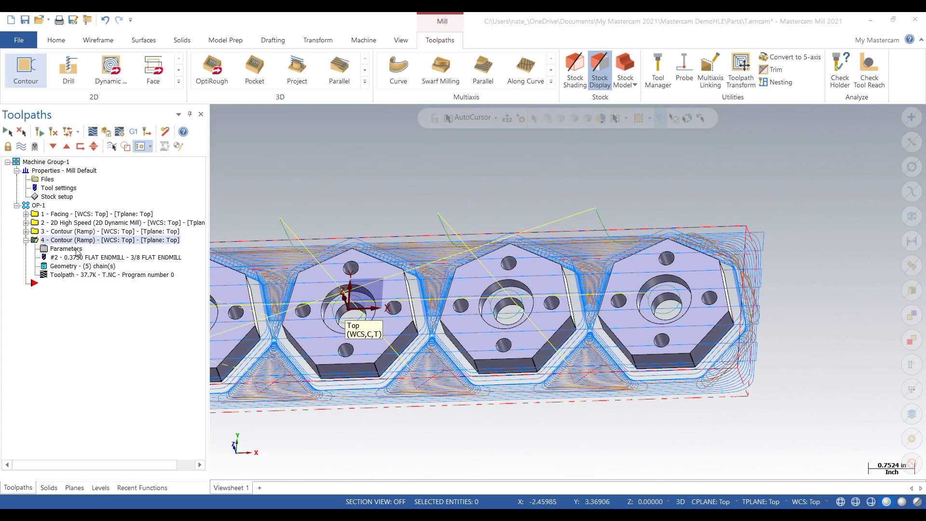
pyautogui.click(95, 250)
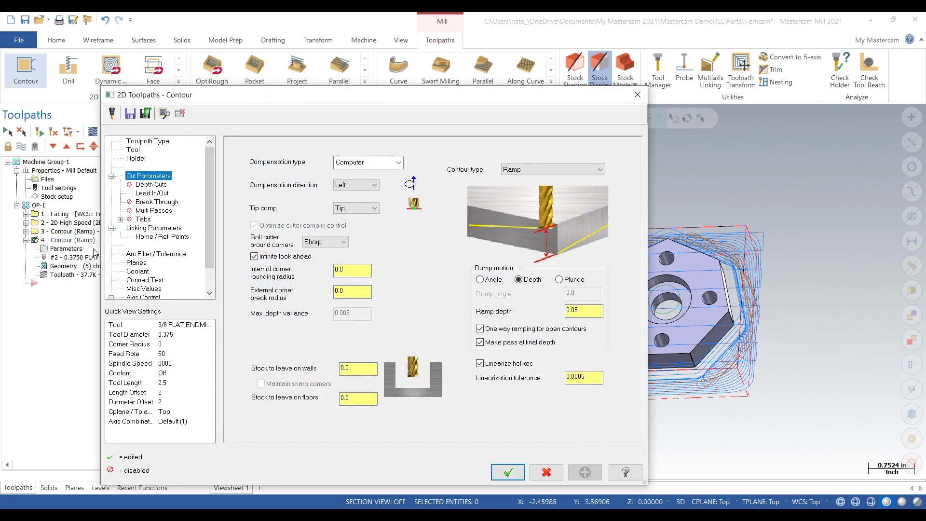
pyautogui.click(147, 228)
pyautogui.click(422, 369)
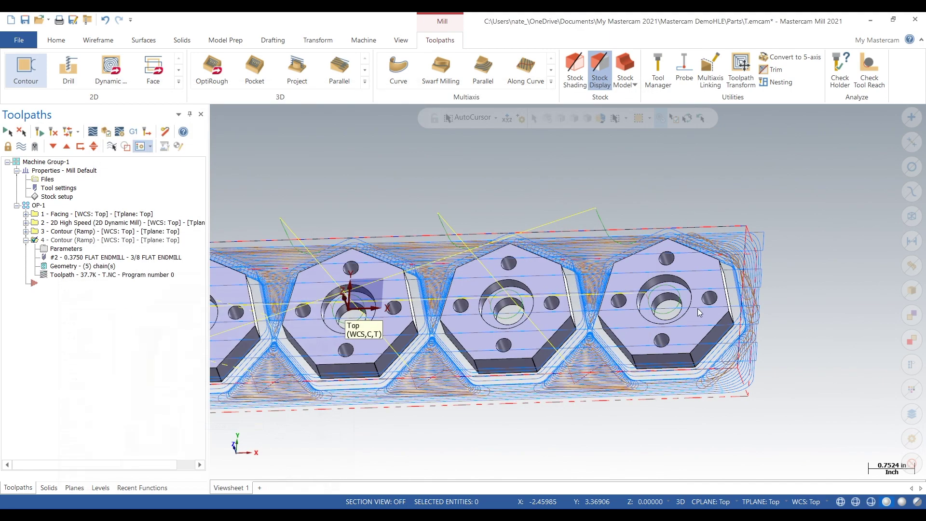
pyautogui.scroll(5, 652, 309)
pyautogui.click(655, 311)
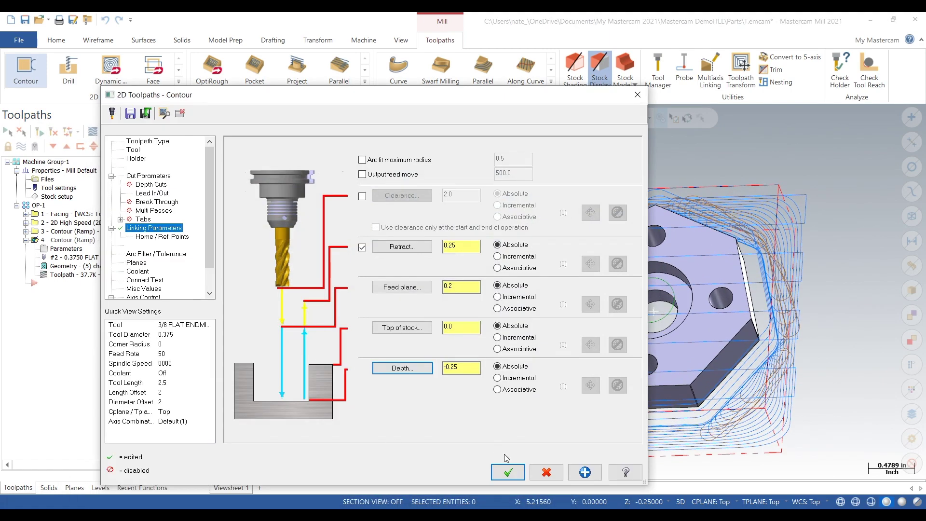
pyautogui.click(507, 473)
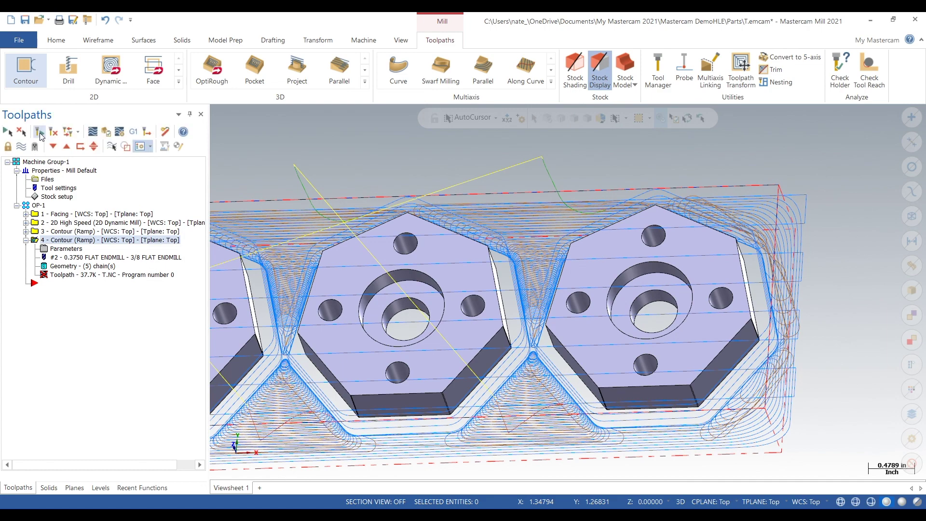
# Backplot operation 4's contour on the first part from Top view and reopen its parameters
pyautogui.rightClick(359, 157)
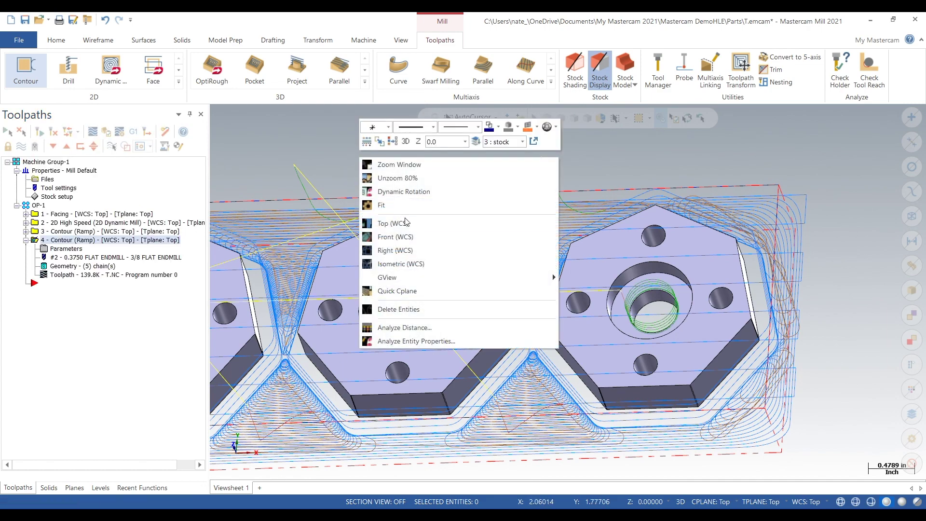
pyautogui.click(386, 223)
pyautogui.click(92, 133)
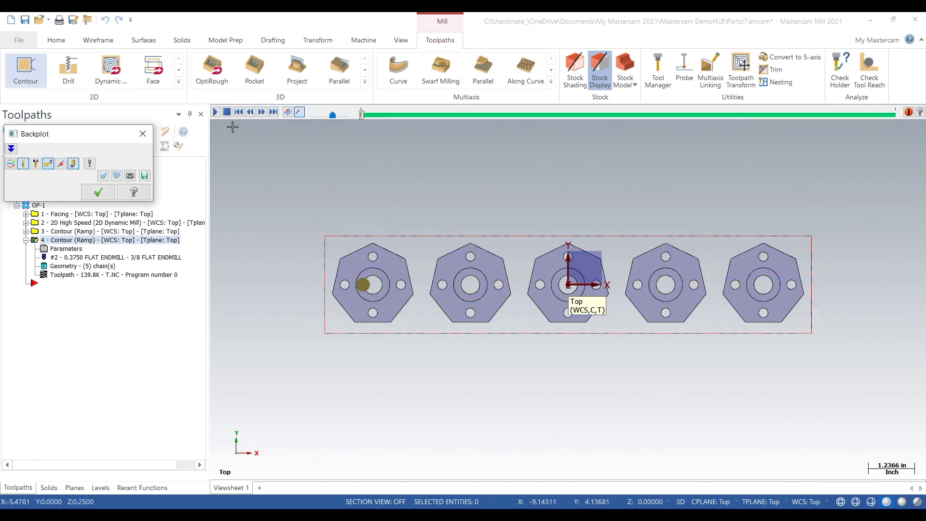
pyautogui.click(217, 112)
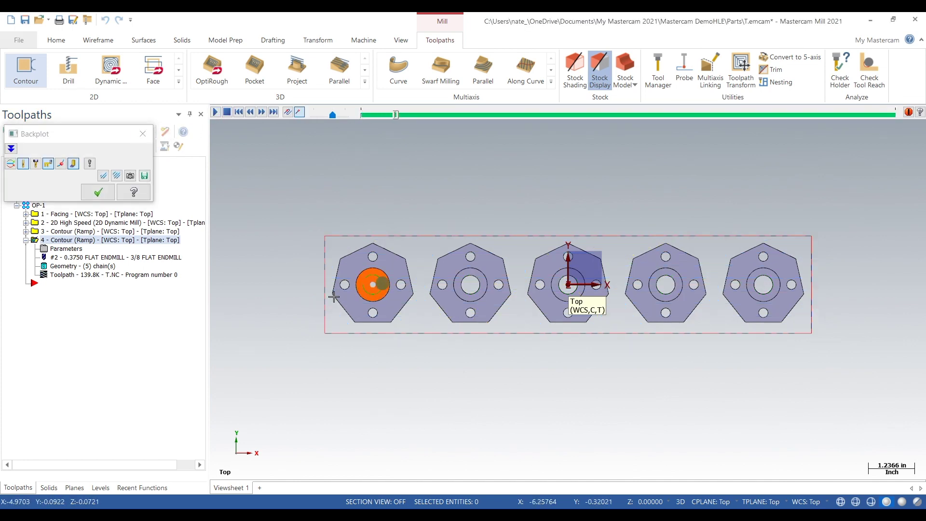
pyautogui.click(97, 192)
pyautogui.click(65, 250)
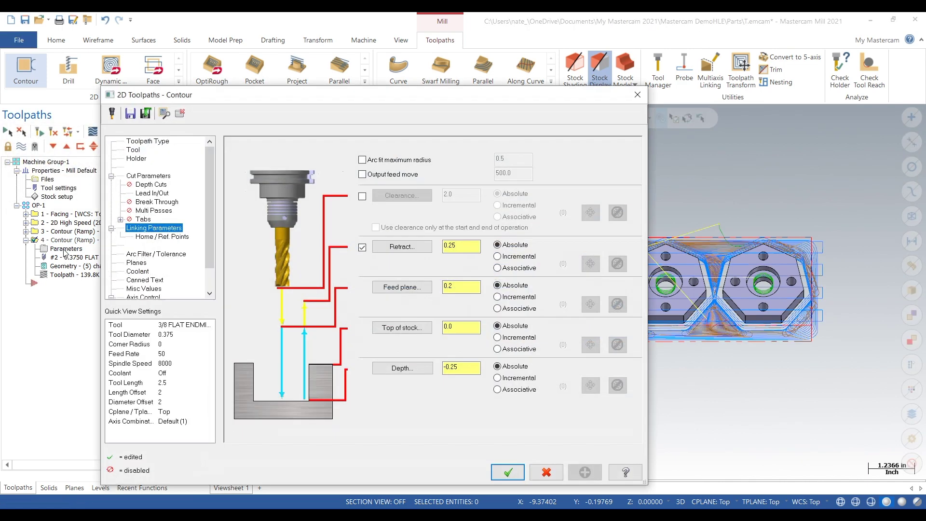
# Enable Multi Passes with one 0.1 rough and one 0.05 finish pass, and regenerate
pyautogui.click(167, 212)
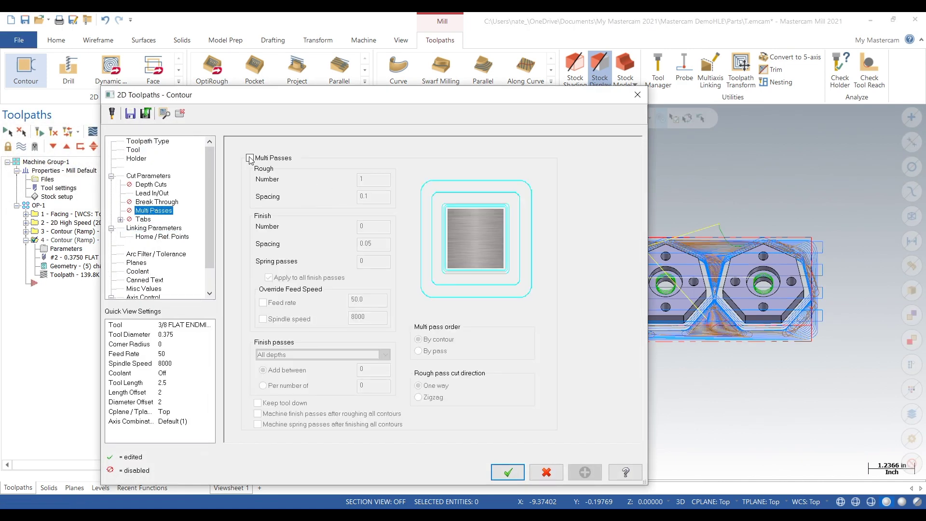
pyautogui.click(250, 158)
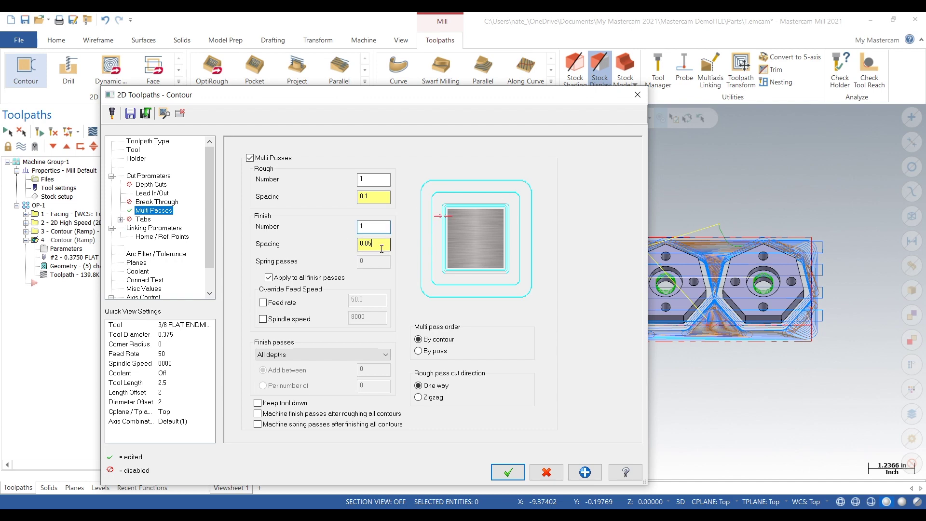
pyautogui.click(507, 472)
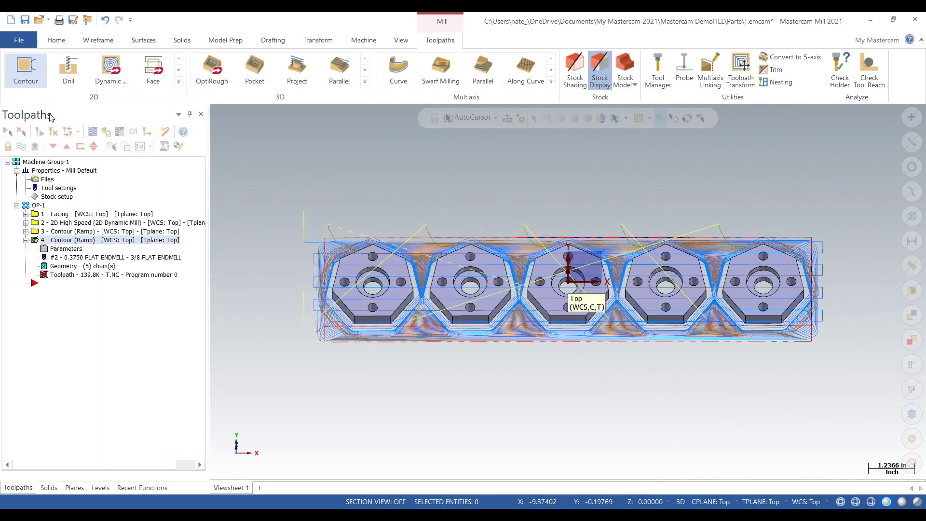
# Backplot the multi-pass contour from the Top view
pyautogui.click(164, 146)
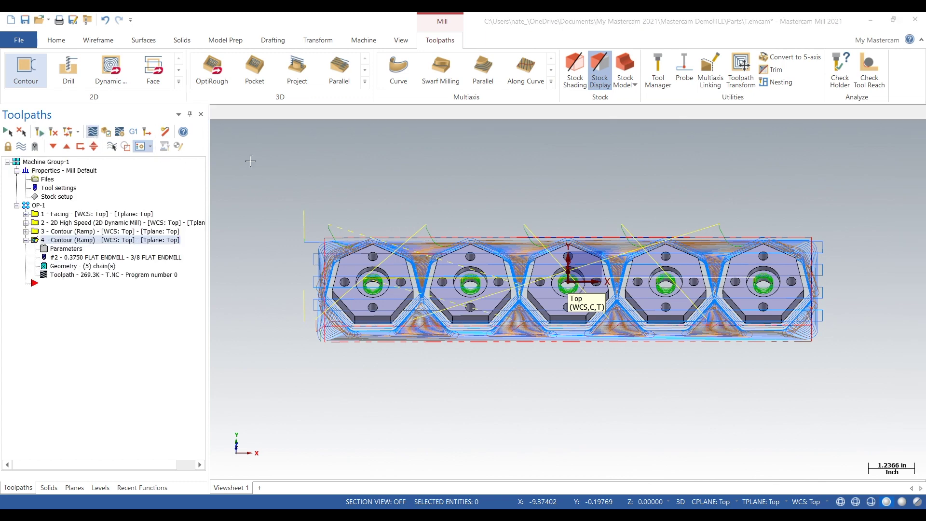
pyautogui.rightClick(271, 232)
pyautogui.click(357, 301)
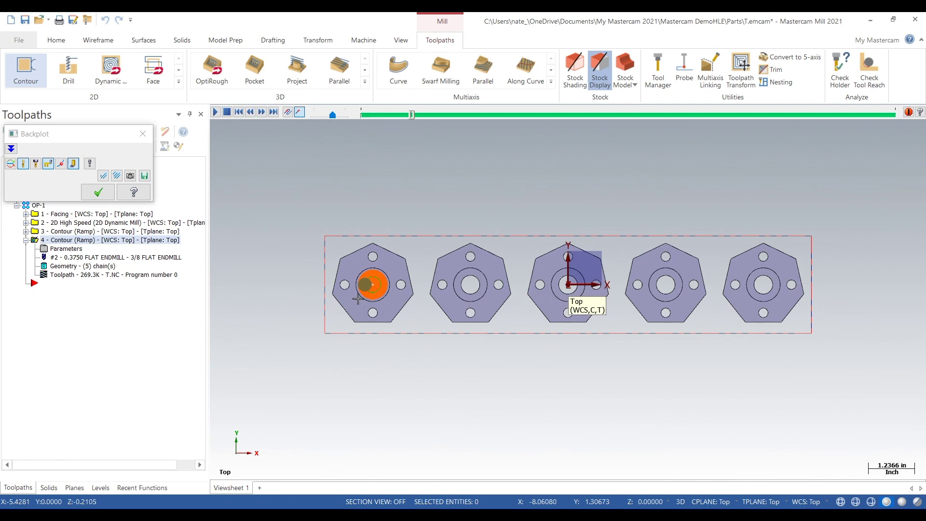
pyautogui.scroll(3, 357, 300)
pyautogui.click(98, 192)
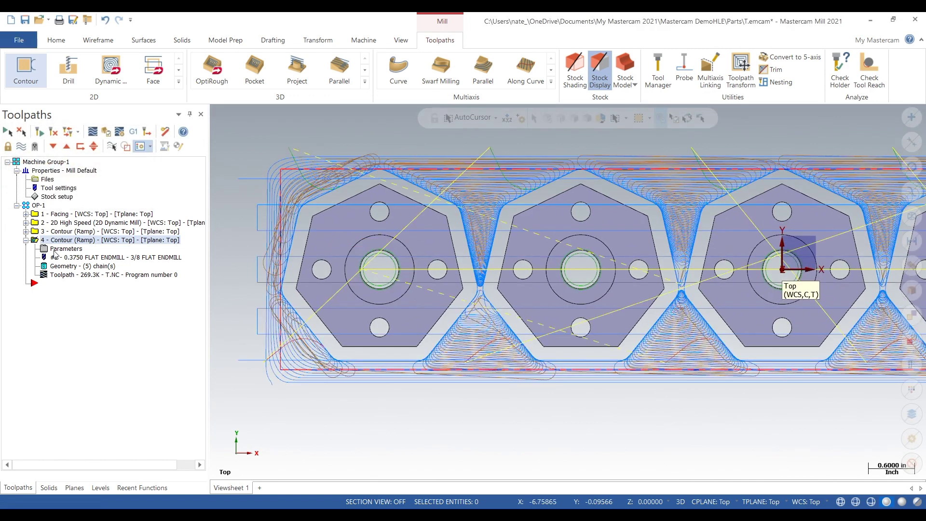
# Set a 0.25 retract and 0.2 feed plane for operation 4, regenerate, and backplot it
pyautogui.click(60, 249)
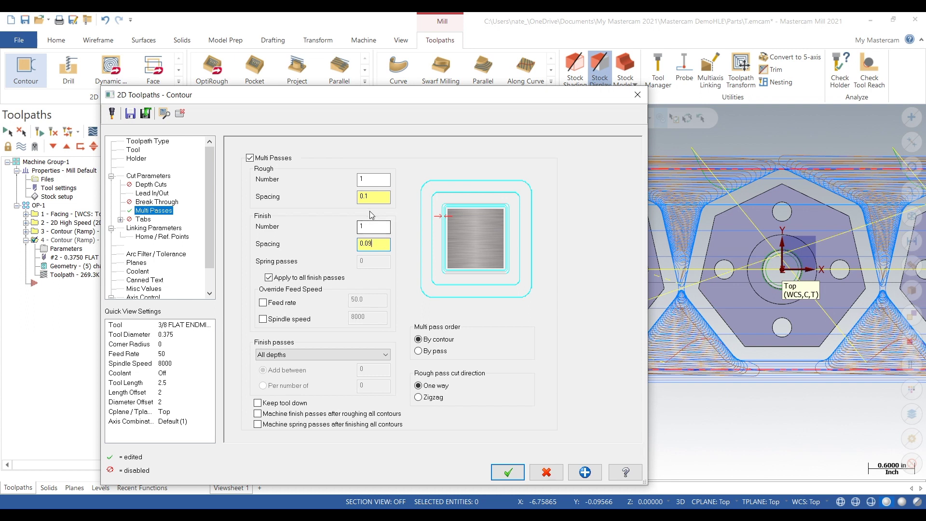
pyautogui.click(147, 230)
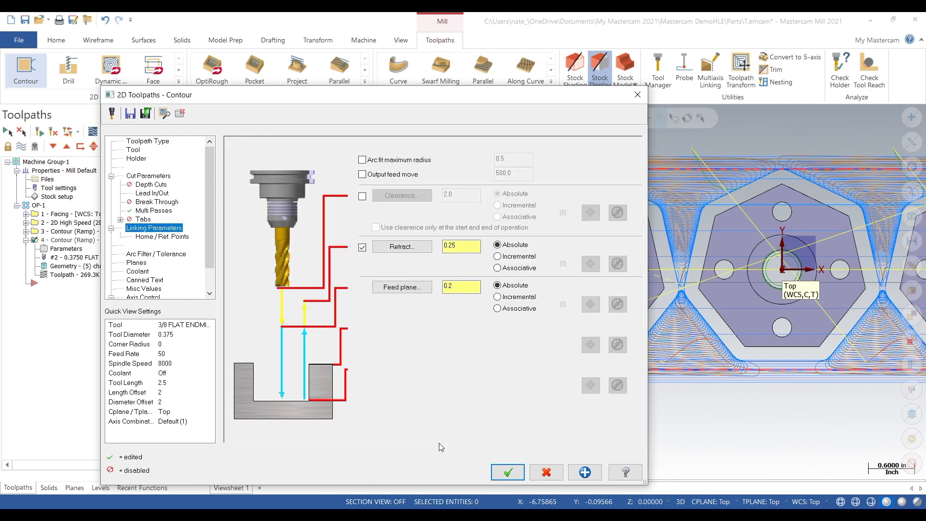
pyautogui.click(508, 472)
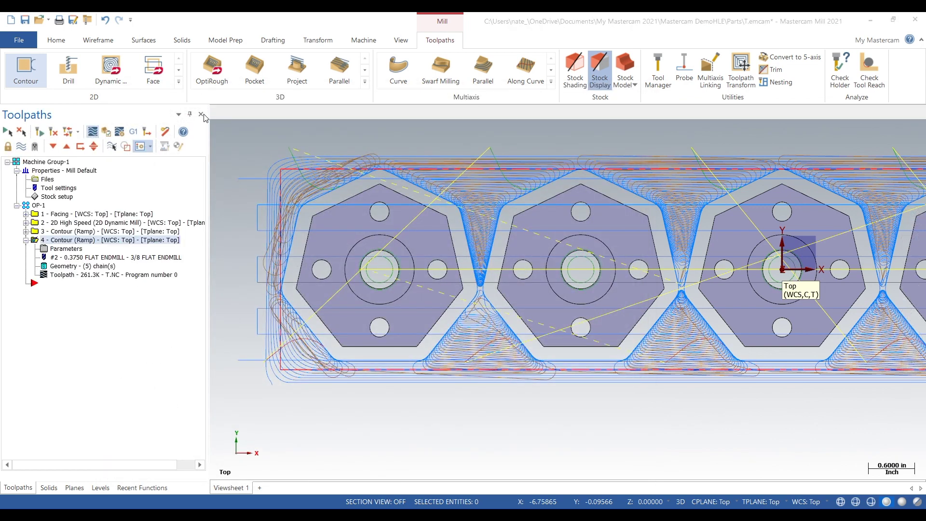
pyautogui.click(217, 114)
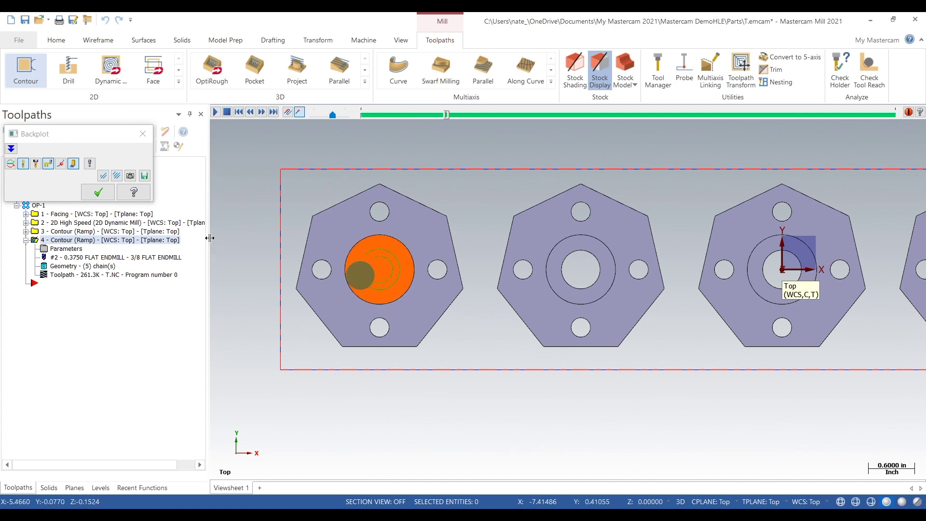
pyautogui.click(98, 192)
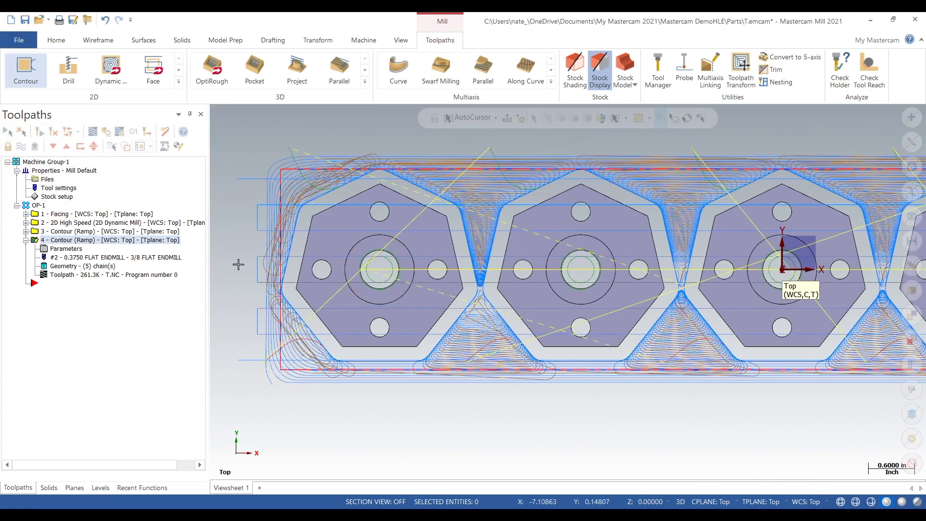
pyautogui.rightClick(52, 241)
# Copy contour operation 4 and paste it as operation 5
pyautogui.click(113, 303)
pyautogui.rightClick(57, 284)
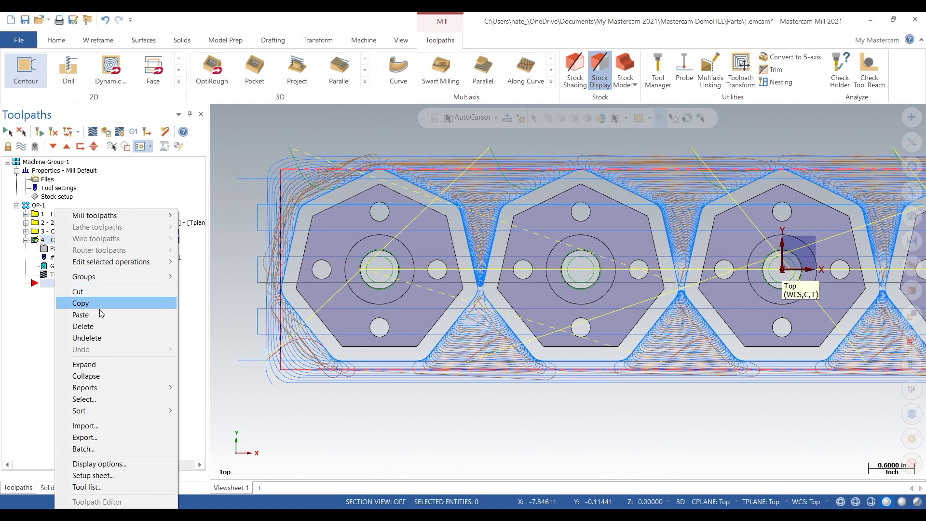
pyautogui.click(105, 315)
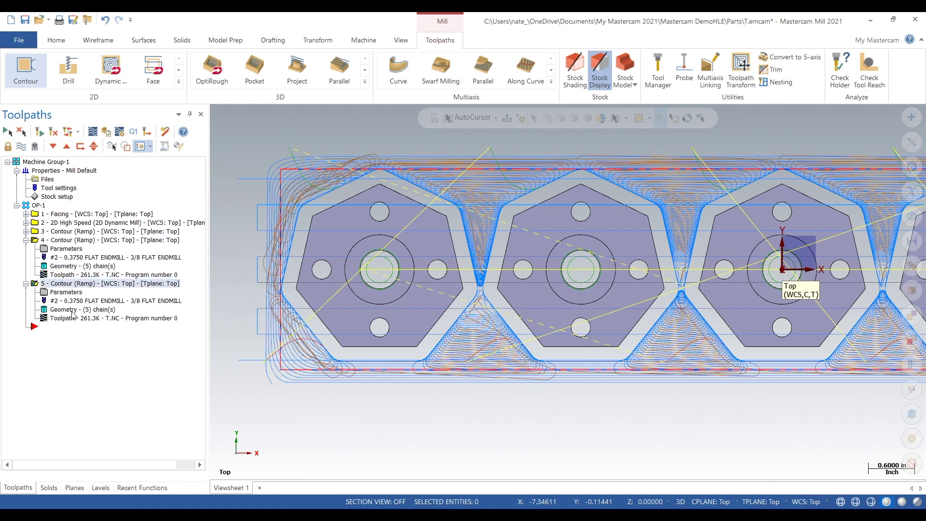
# Delete all the existing solid chains from operation 5's chain list
pyautogui.click(81, 312)
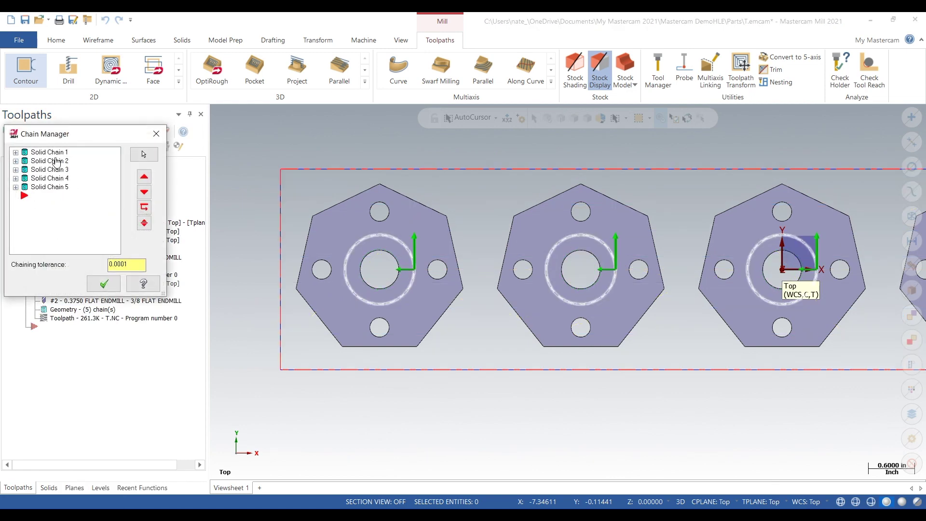
pyautogui.click(53, 153)
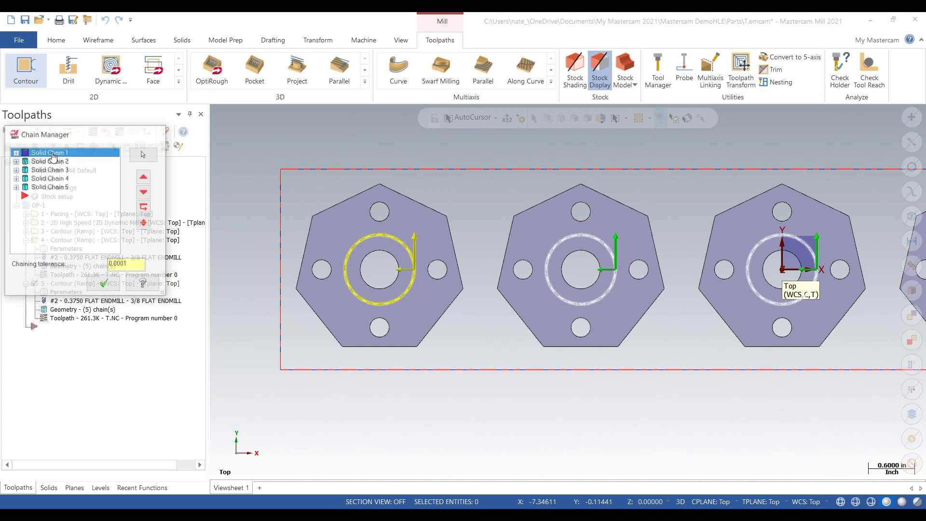
pyautogui.press('Delete')
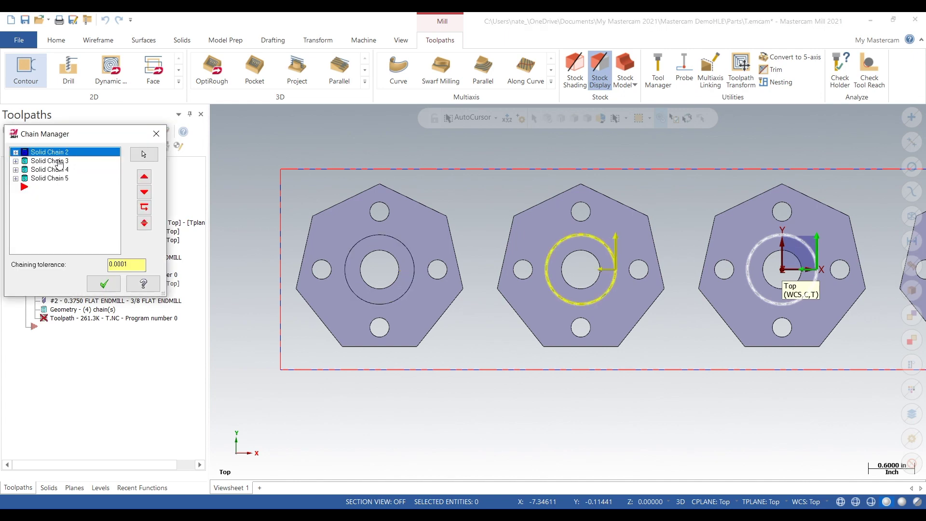
pyautogui.press('Delete')
pyautogui.click(59, 164)
pyautogui.press('Delete')
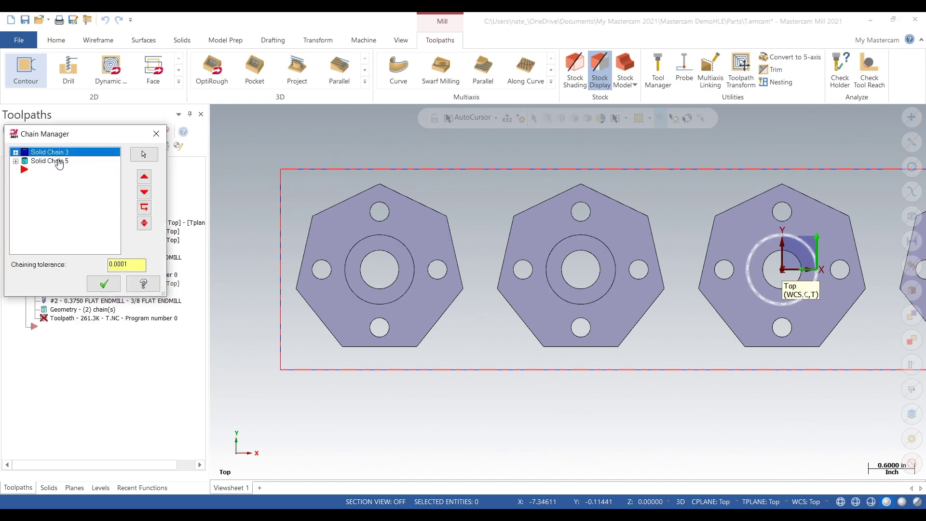
pyautogui.click(59, 163)
pyautogui.press('Delete')
pyautogui.press('Delete')
# Chain the center bore edges of the first three parts
pyautogui.rightClick(62, 166)
pyautogui.click(73, 171)
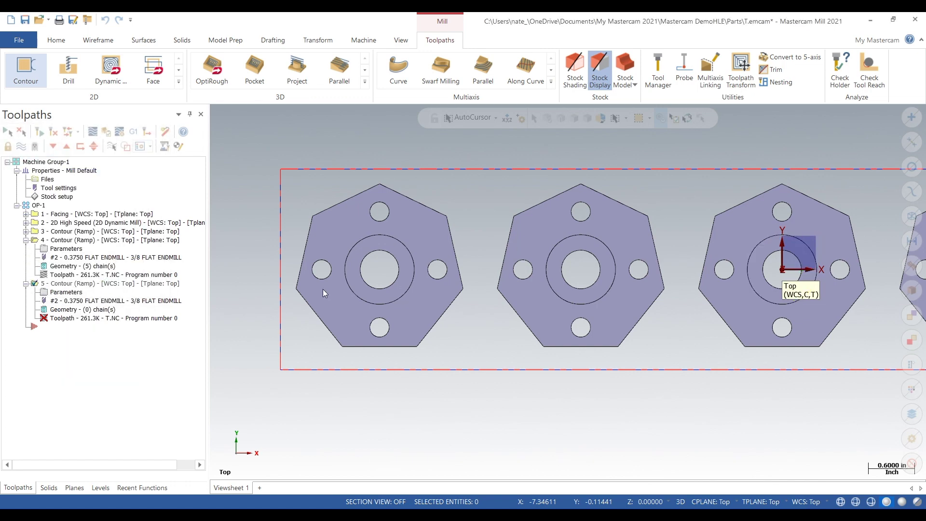
pyautogui.click(404, 266)
pyautogui.moveTo(404, 266); pyautogui.dragTo(524, 270, button='middle')
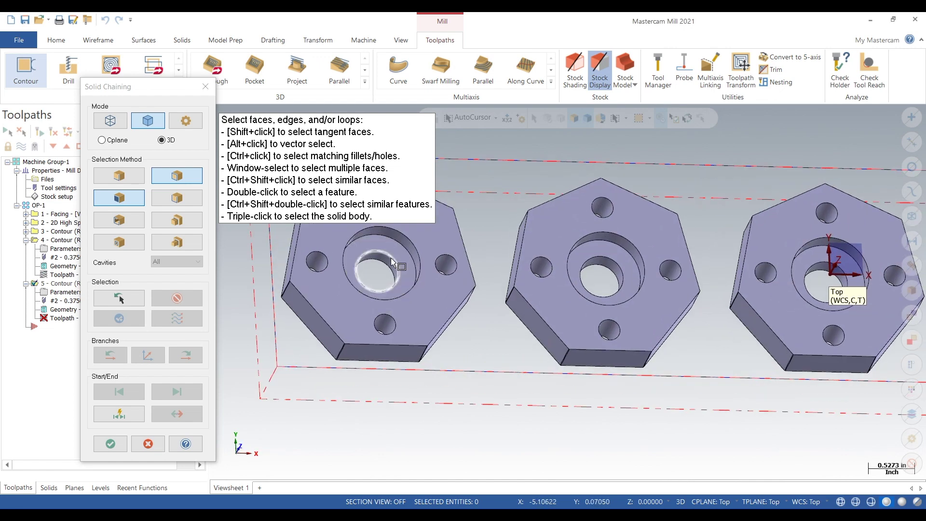
pyautogui.click(621, 271)
pyautogui.scroll(-2, 246, 260)
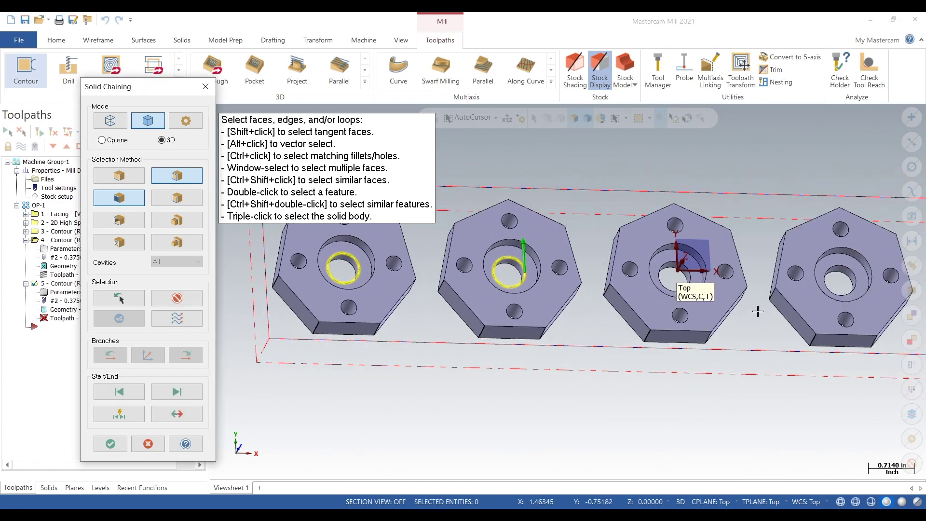
pyautogui.scroll(2, 758, 311)
pyautogui.click(627, 260)
pyautogui.scroll(-1, 674, 321)
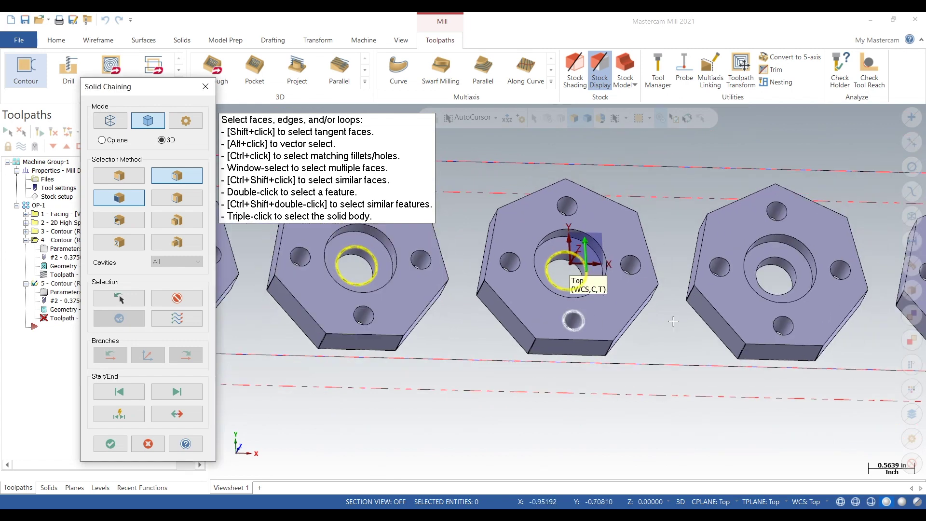
pyautogui.scroll(1, 674, 321)
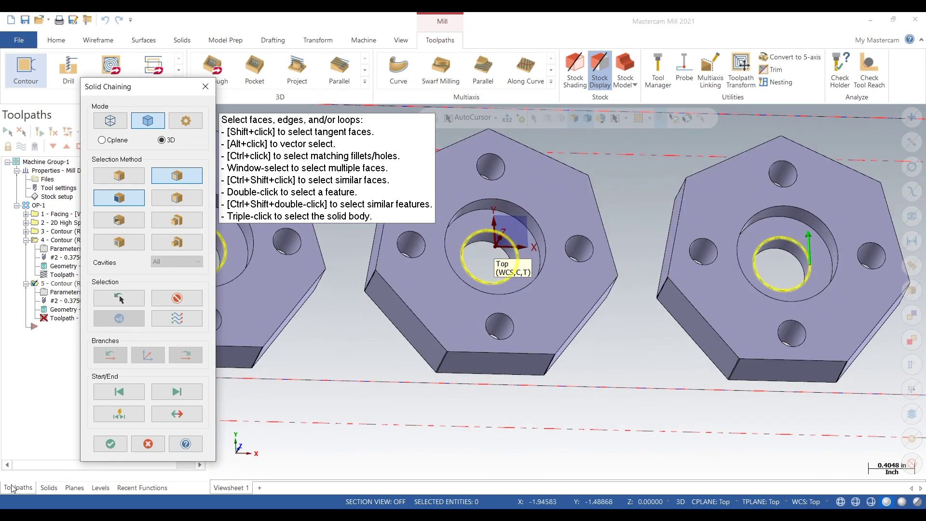
pyautogui.click(110, 444)
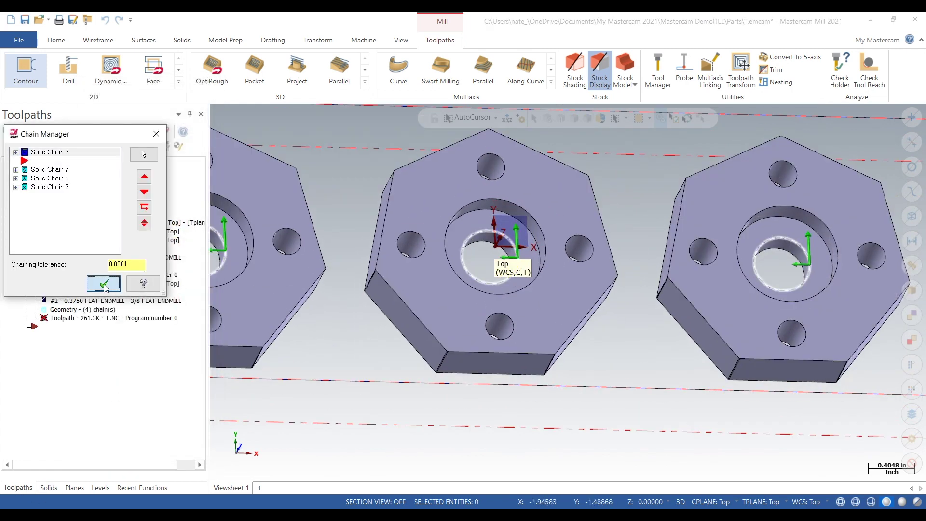
# Add the remaining part's bore edge, accept the chains, and regenerate, dismissing the warnings
pyautogui.scroll(-3, 603, 331)
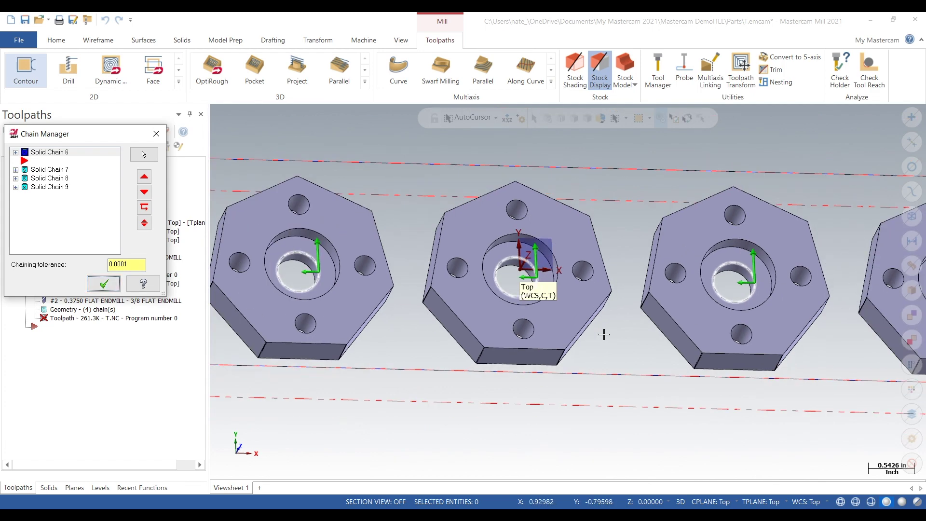
pyautogui.rightClick(121, 240)
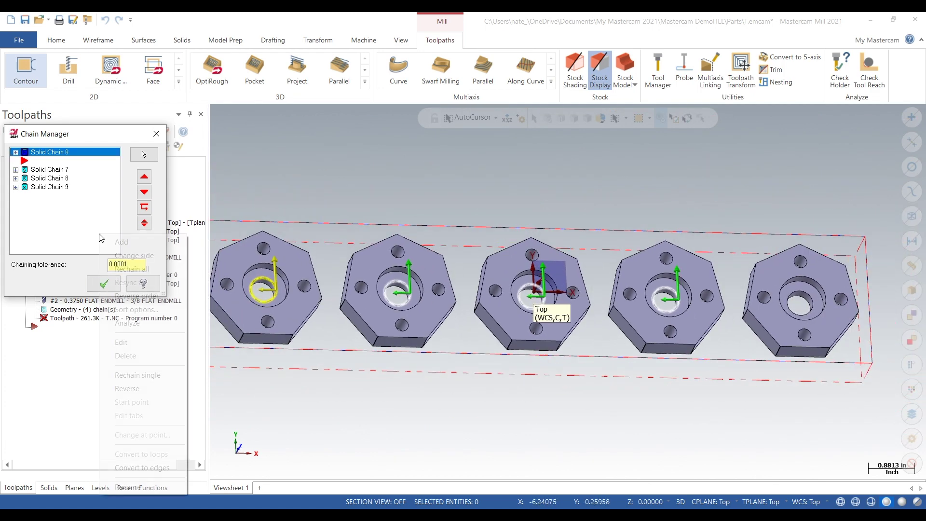
pyautogui.click(126, 241)
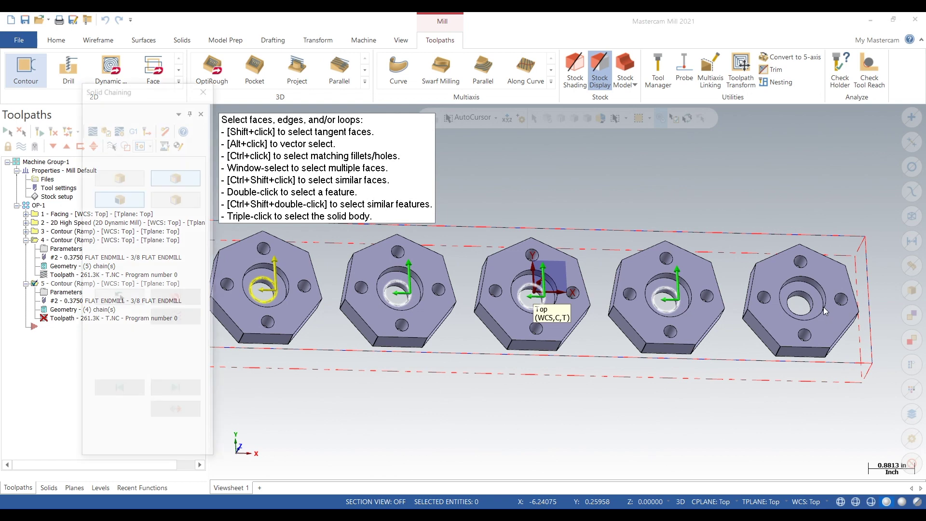
pyautogui.scroll(3, 823, 307)
pyautogui.click(792, 290)
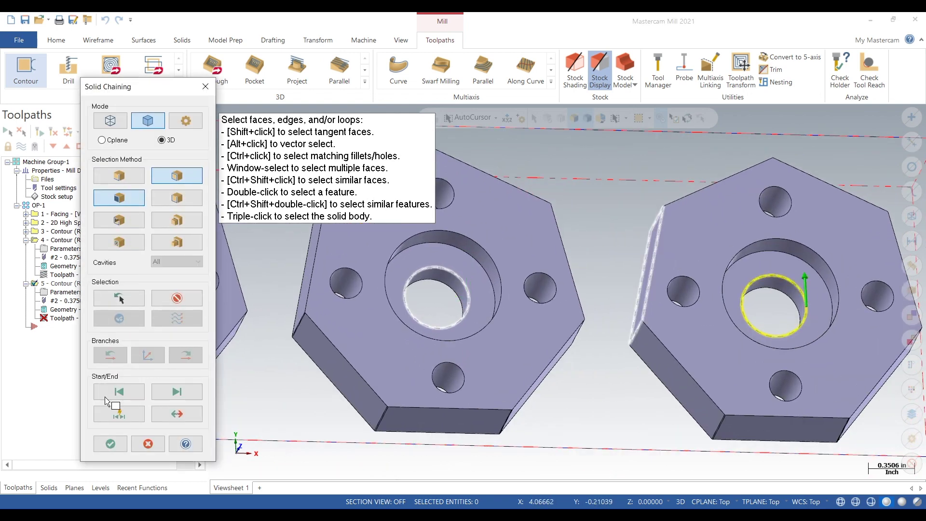
pyautogui.click(110, 443)
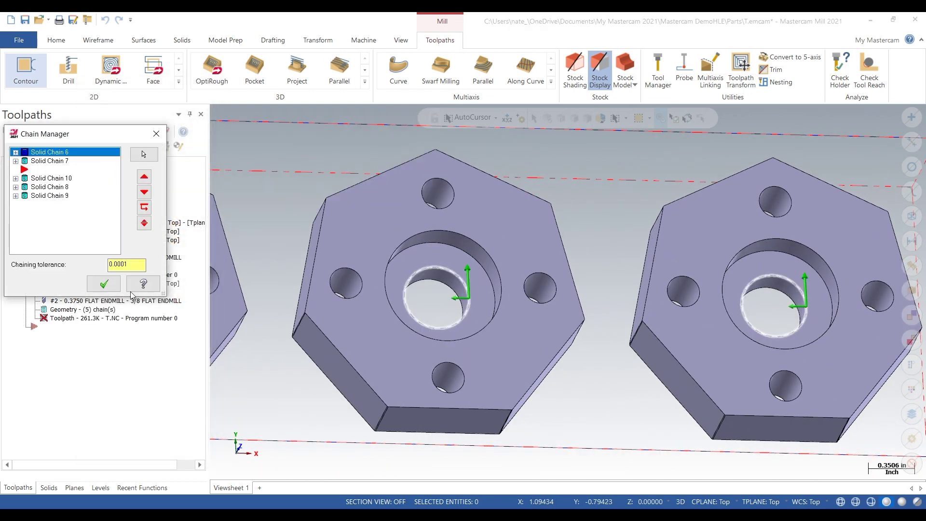
pyautogui.click(99, 285)
pyautogui.click(41, 132)
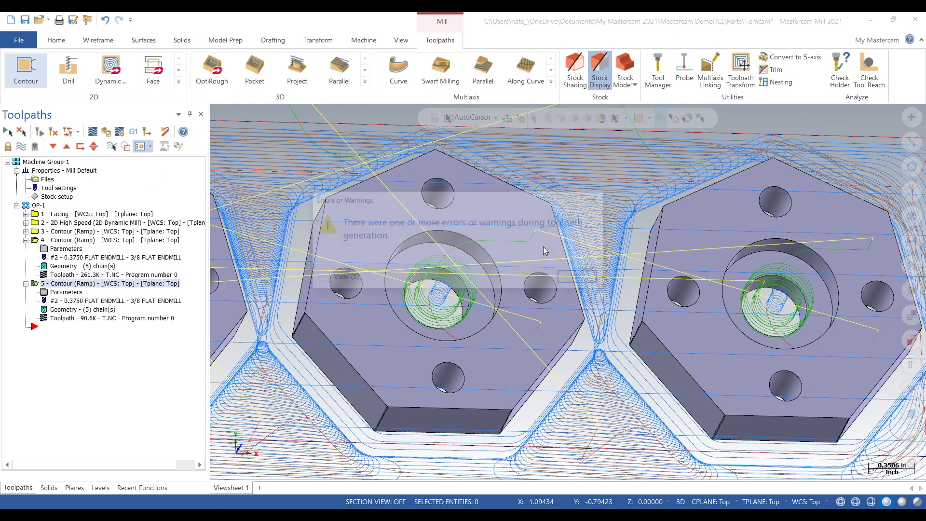
pyautogui.click(581, 279)
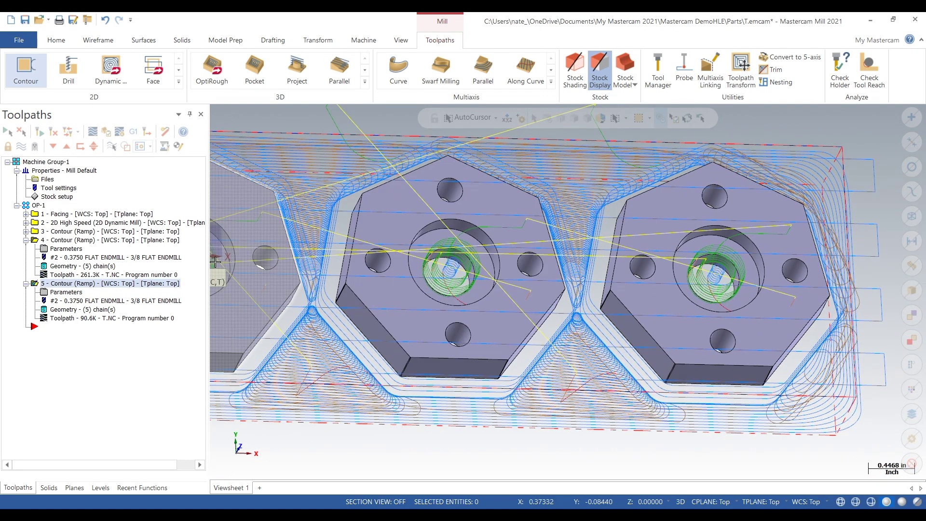
# Accept operation 5's contour parameters and backplot the toolpath
pyautogui.click(81, 296)
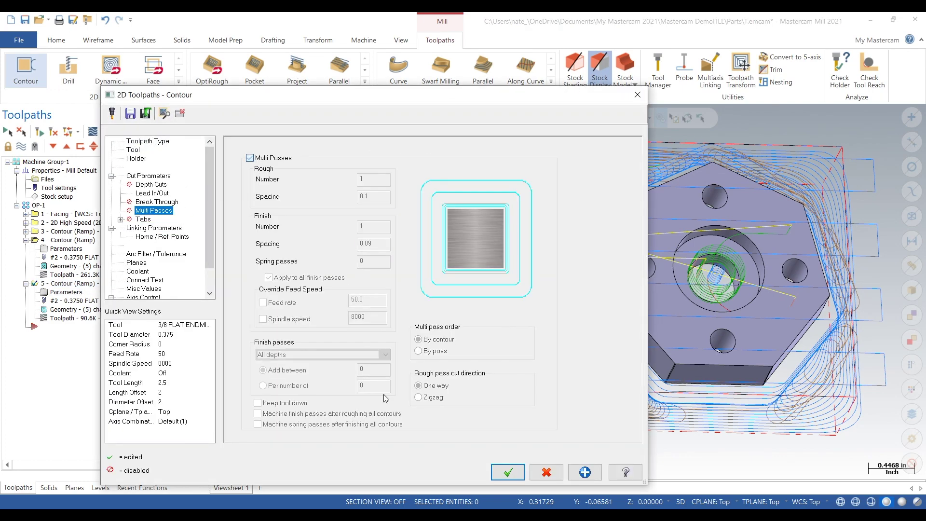
pyautogui.click(505, 473)
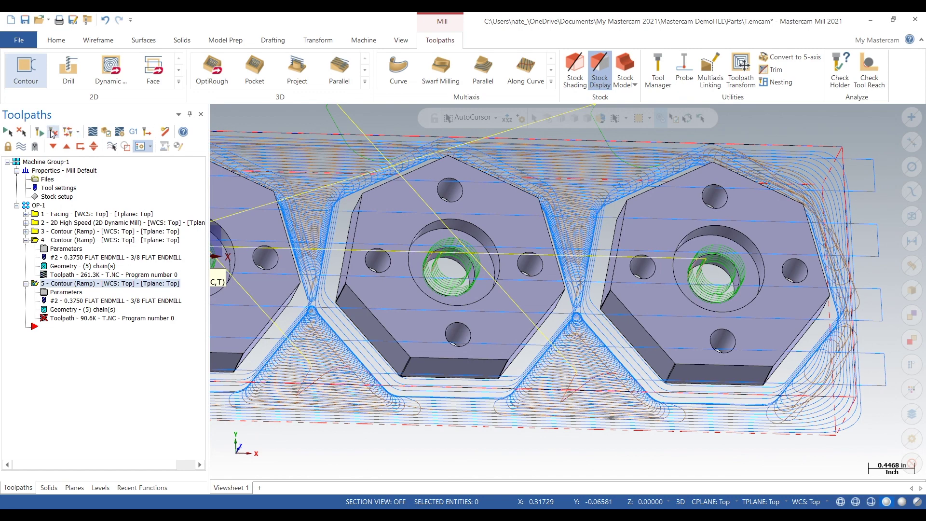
pyautogui.click(92, 134)
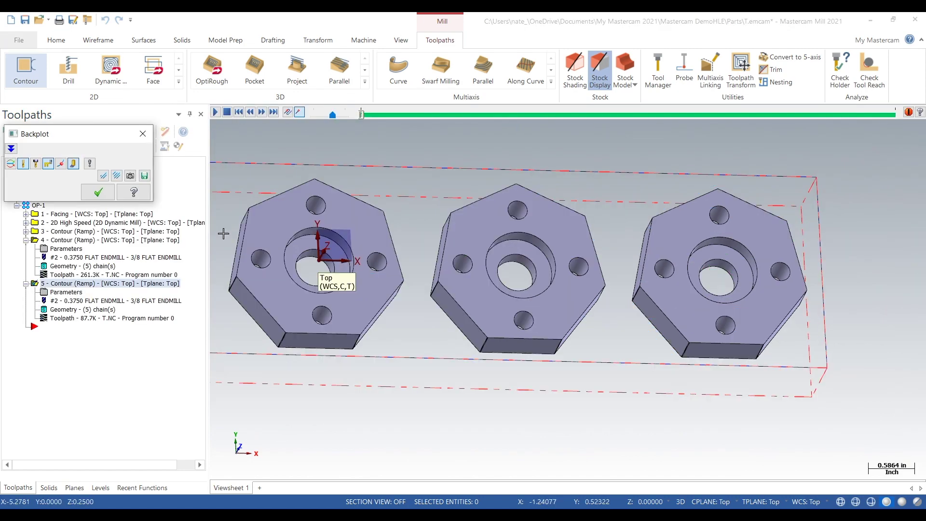
pyautogui.scroll(-3, 223, 234)
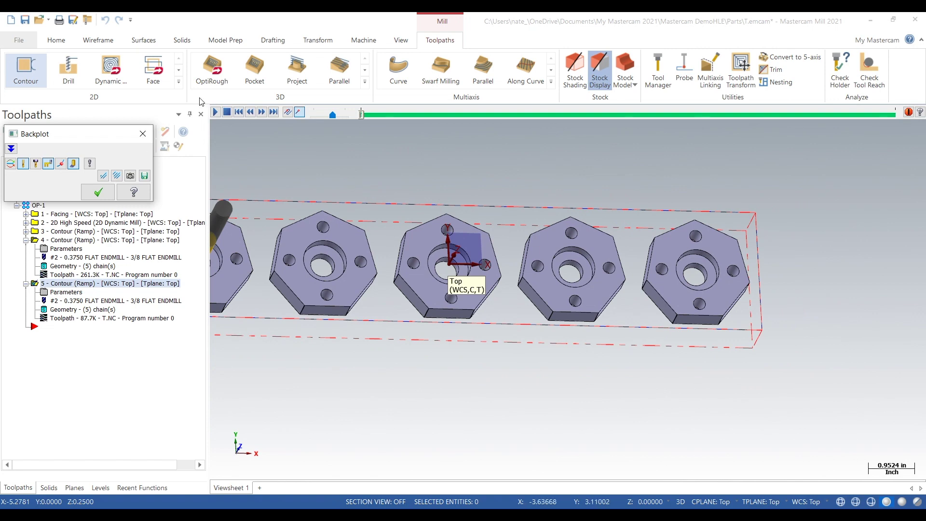
pyautogui.click(214, 112)
pyautogui.scroll(3, 393, 270)
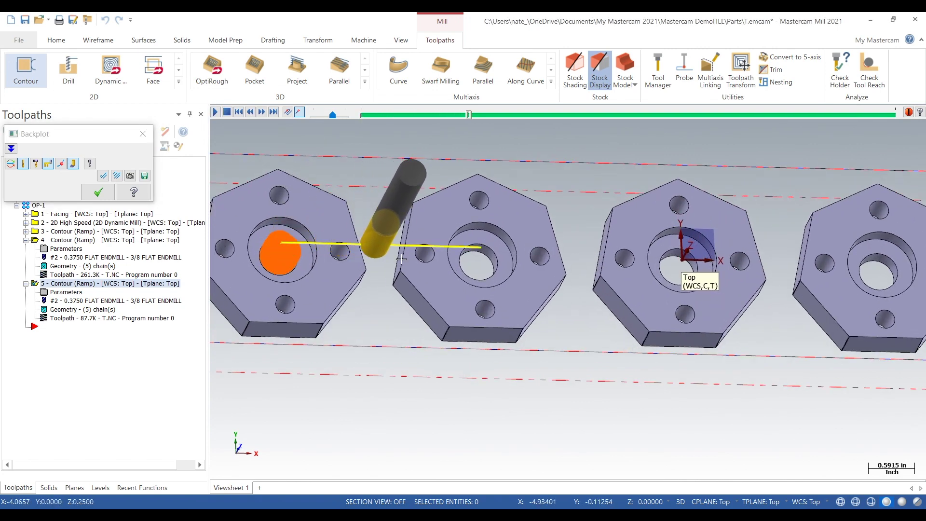
pyautogui.click(98, 192)
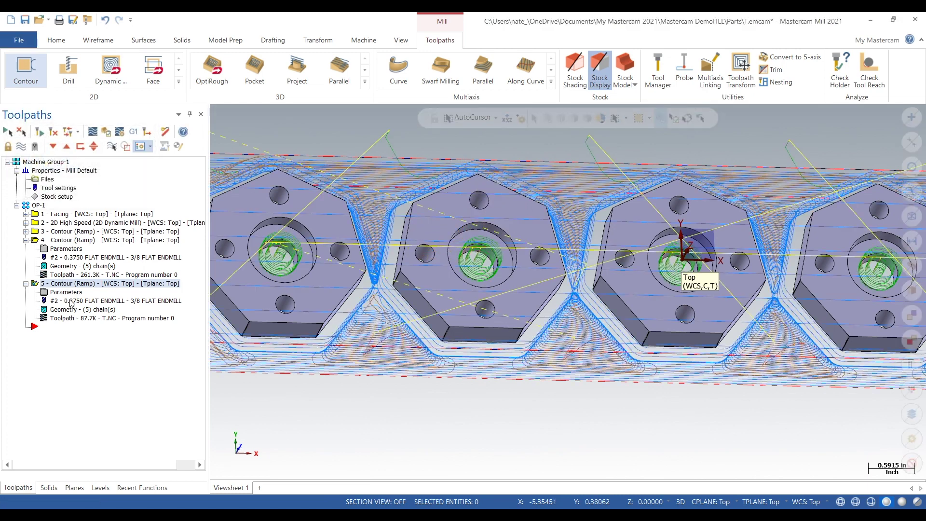
# Set operation 5's depth to -0.55, regenerate, and backplot it with Alt+B
pyautogui.click(87, 293)
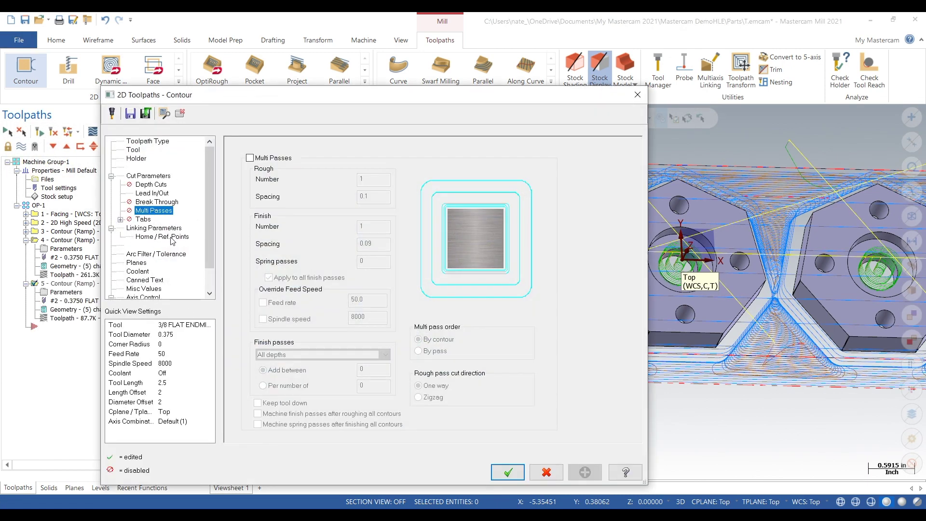
pyautogui.click(154, 228)
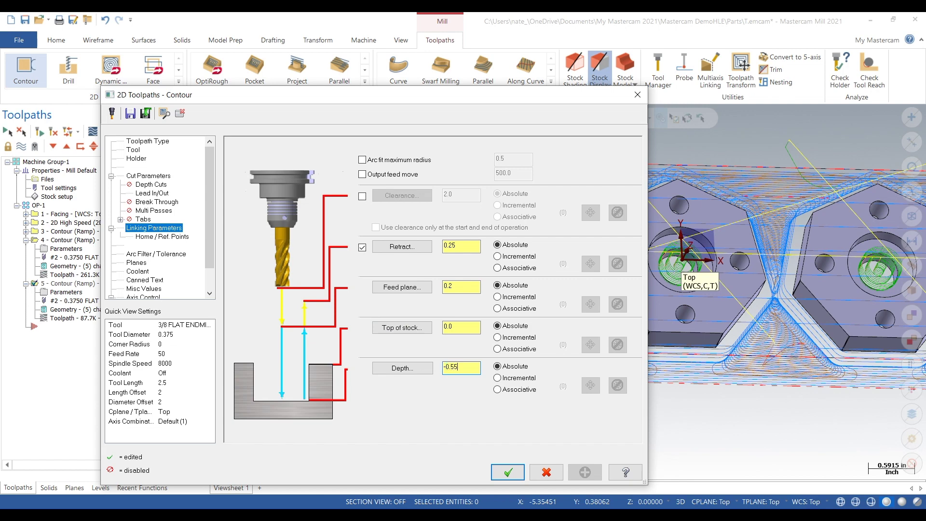
pyautogui.click(515, 476)
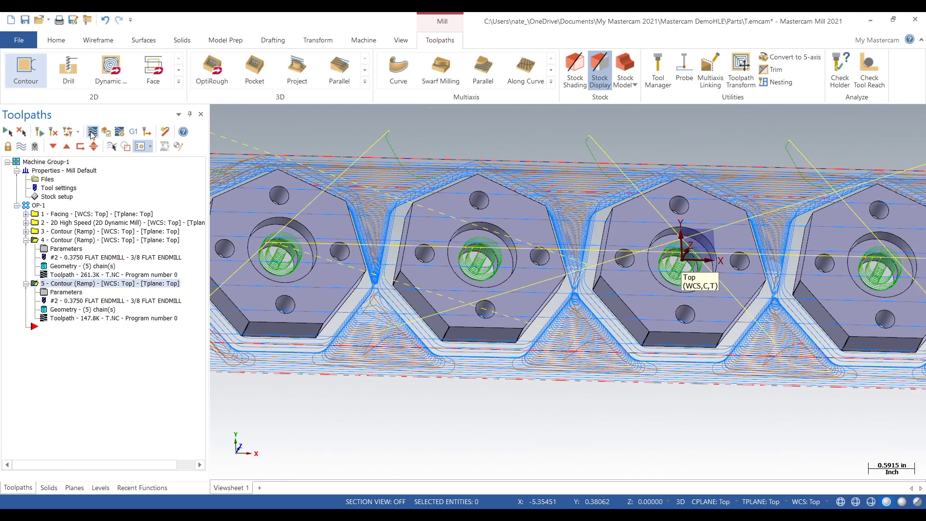
pyautogui.hotkey('alt', 'b')
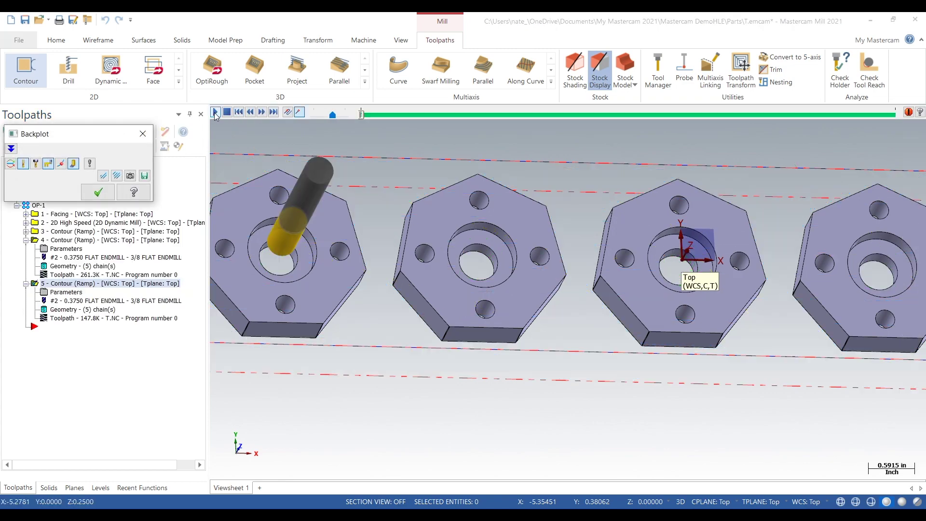
pyautogui.scroll(-3, 336, 353)
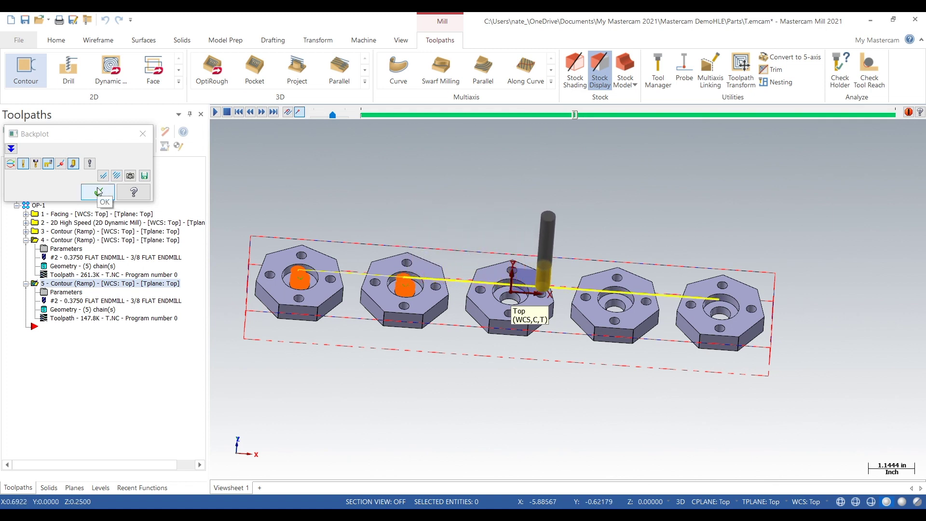
pyautogui.click(340, 117)
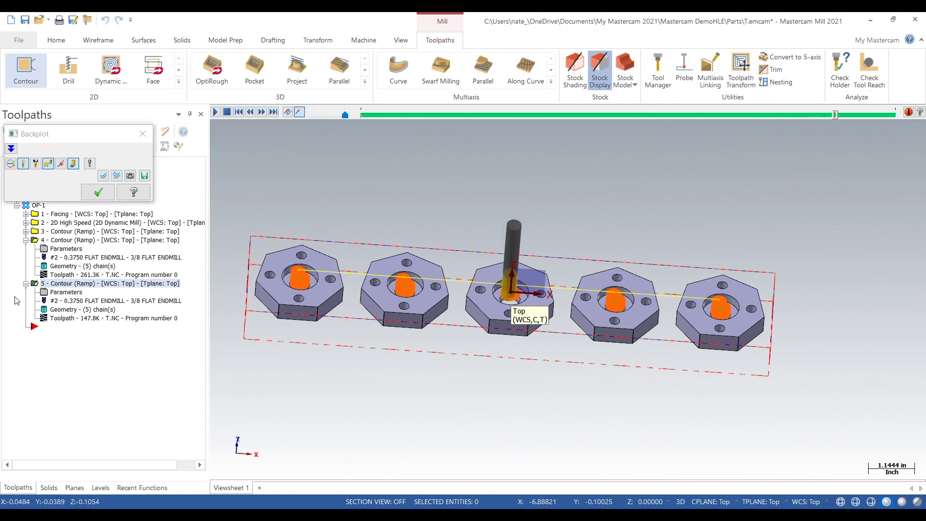
pyautogui.click(98, 192)
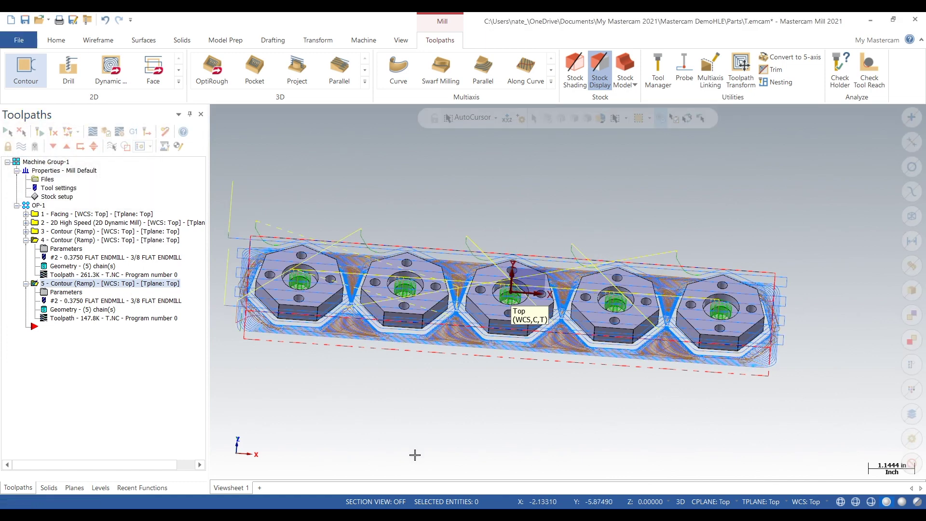
# Switch to Top view and start a Drill toolpath
pyautogui.rightClick(374, 389)
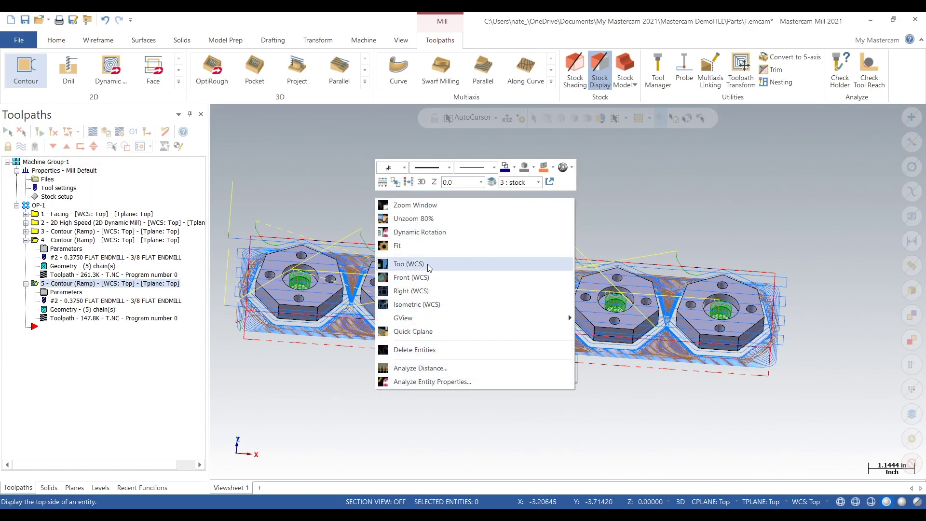
pyautogui.click(428, 264)
pyautogui.click(25, 240)
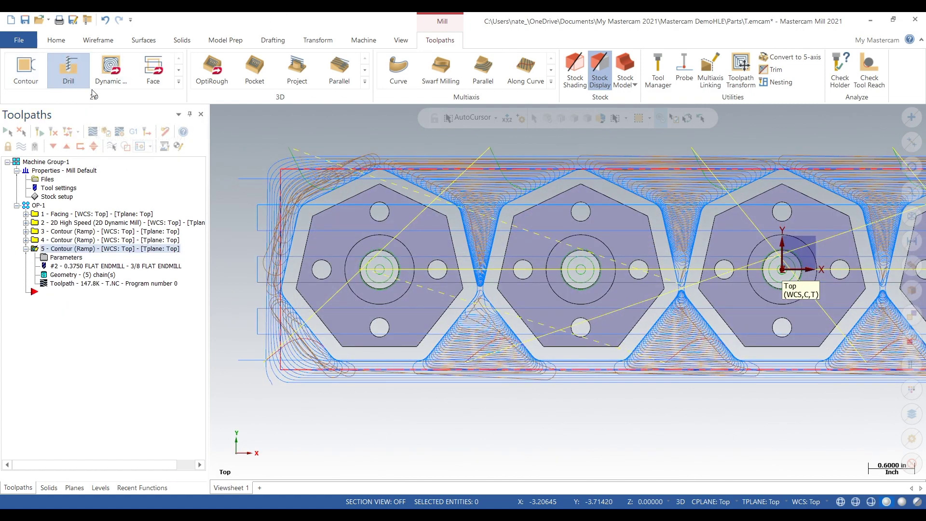
# Select the four bolt holes on each of the first two parts
pyautogui.click(379, 210)
pyautogui.click(321, 269)
pyautogui.click(380, 327)
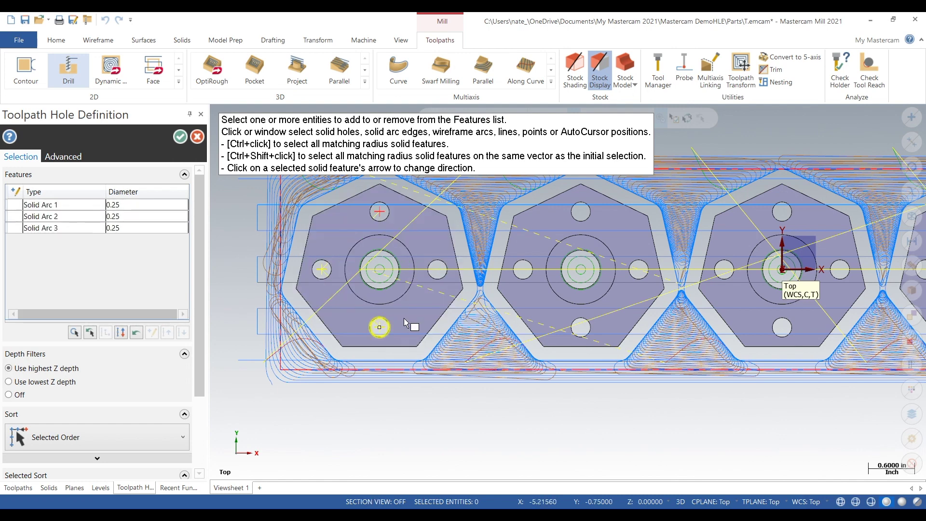
pyautogui.click(440, 268)
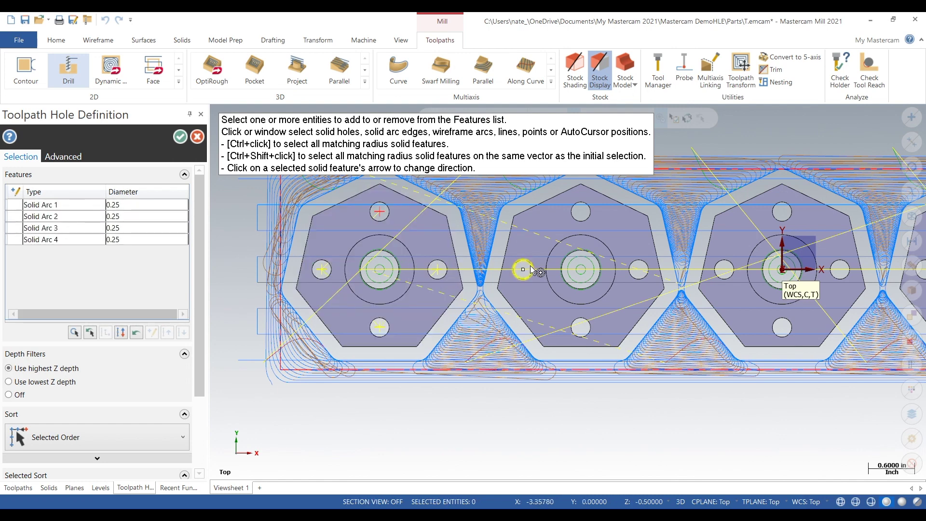
pyautogui.click(523, 269)
pyautogui.click(583, 323)
pyautogui.click(639, 269)
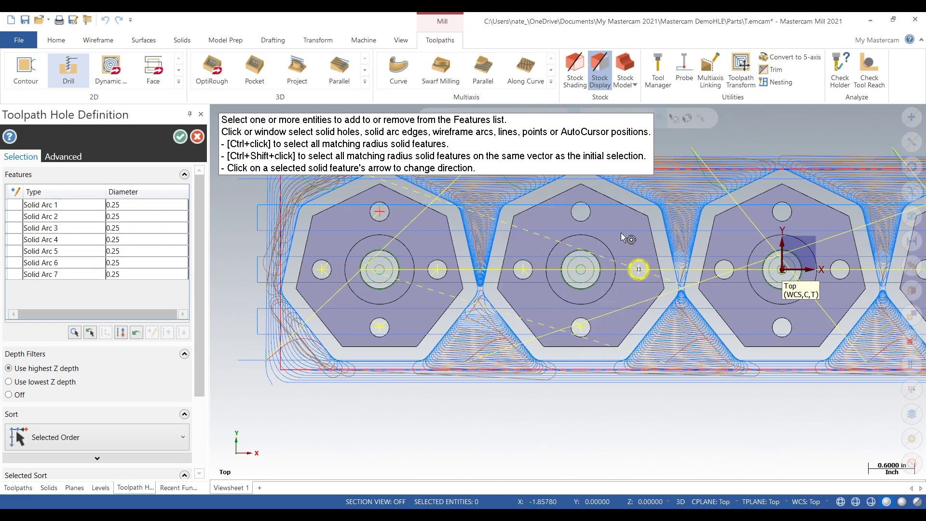
pyautogui.click(580, 212)
# Select the bolt holes on the remaining parts and confirm all 20 holes
pyautogui.scroll(2, 709, 256)
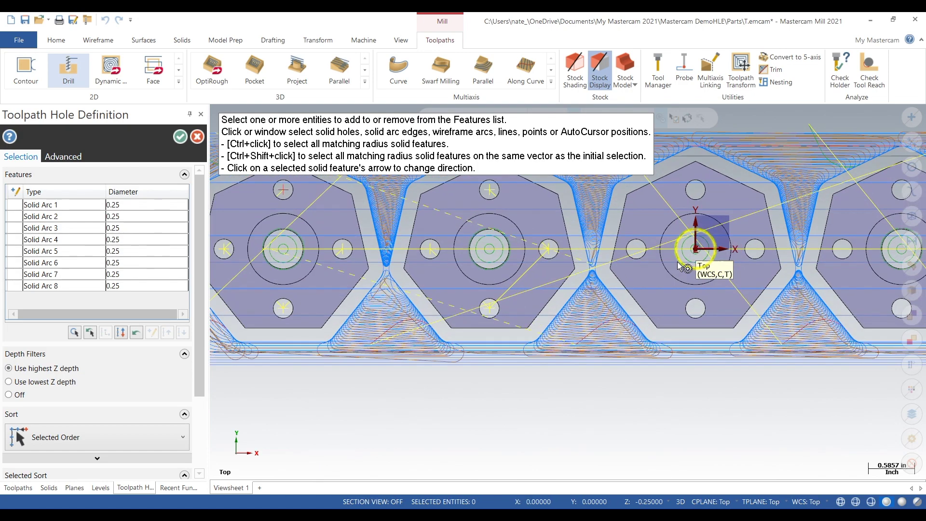
pyautogui.click(636, 244)
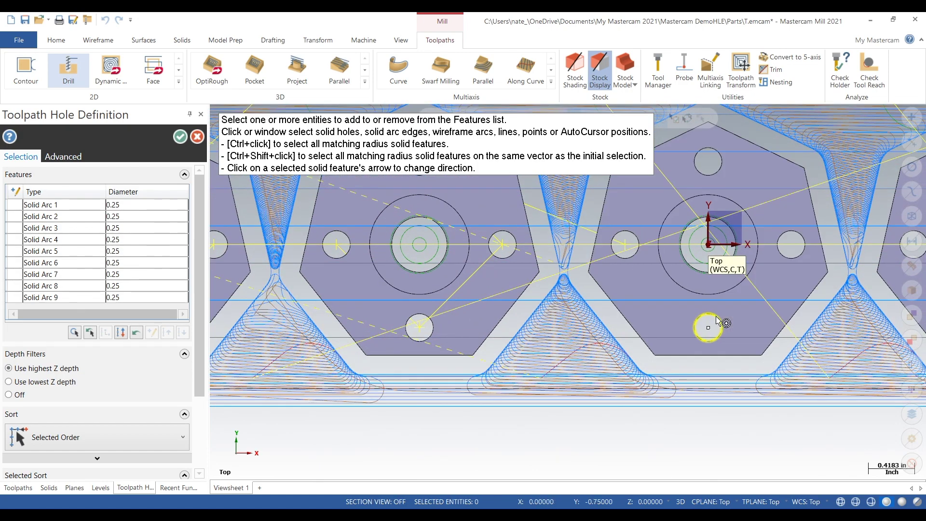
pyautogui.click(714, 323)
pyautogui.click(806, 243)
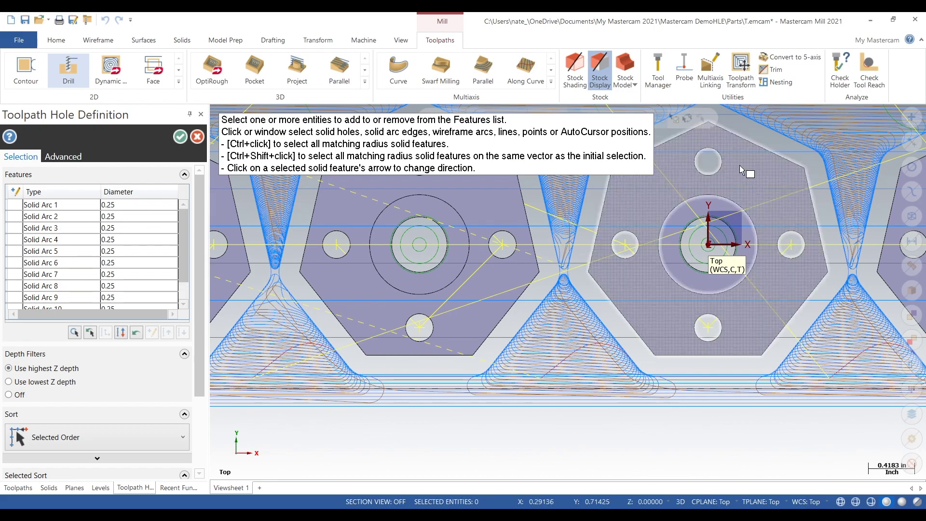
pyautogui.click(708, 161)
pyautogui.scroll(-4, 384, 288)
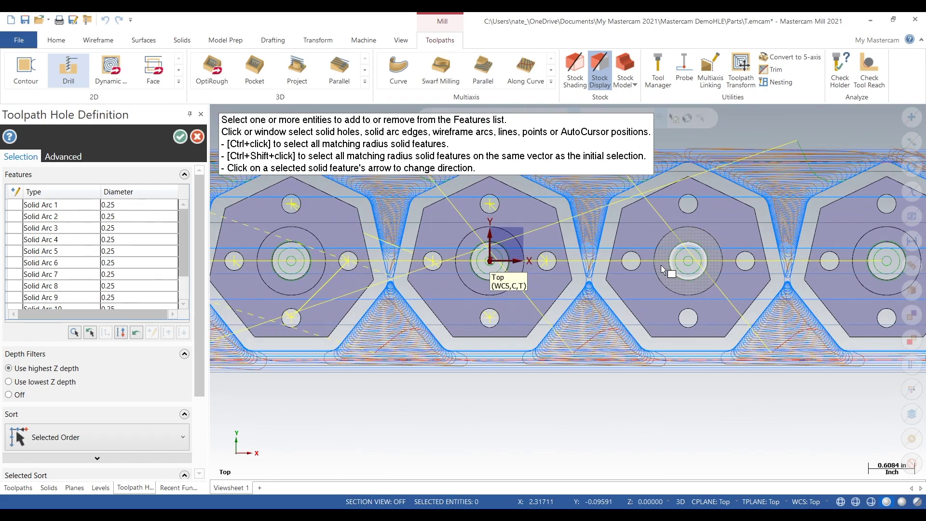
pyautogui.scroll(4, 675, 263)
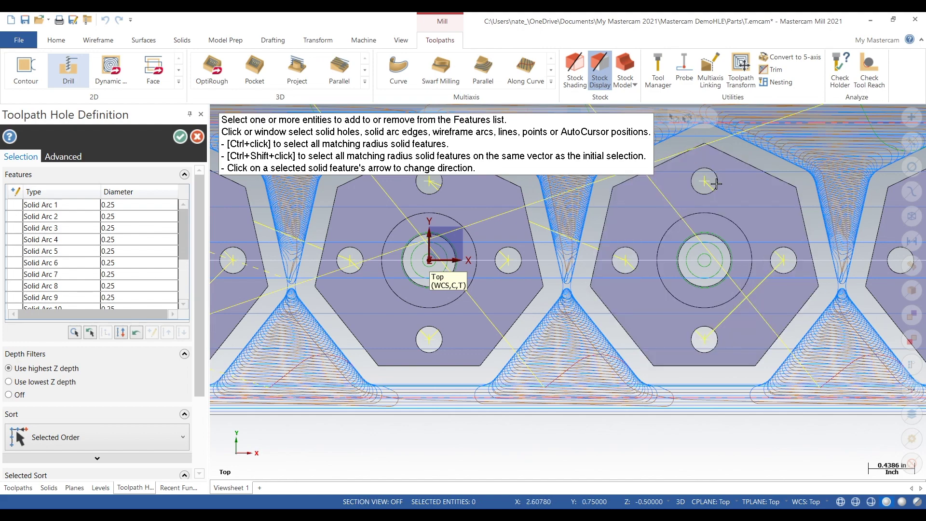
pyautogui.scroll(-3, 514, 315)
pyautogui.scroll(3, 572, 307)
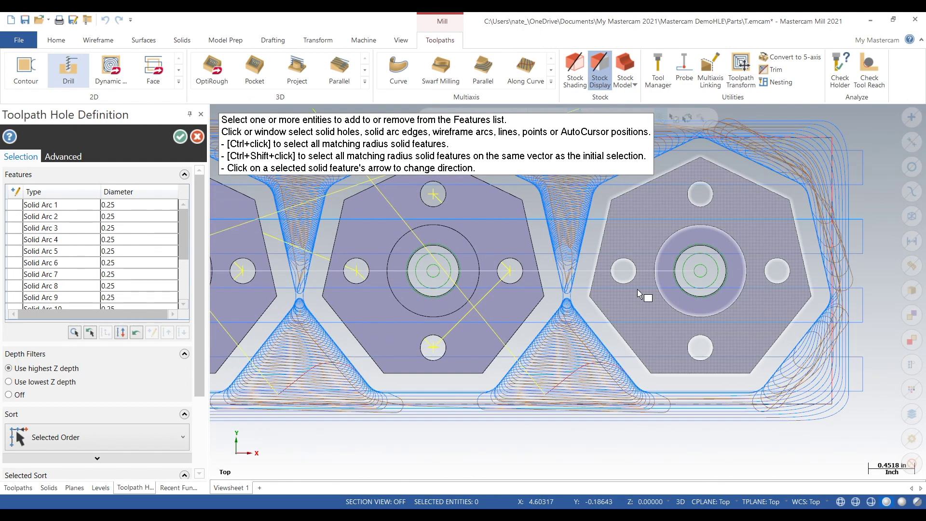
pyautogui.click(699, 343)
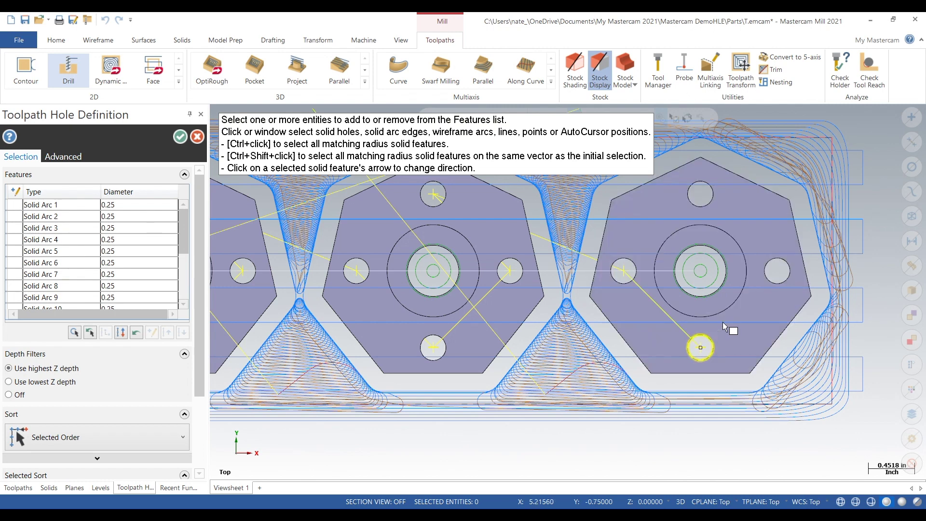
pyautogui.click(778, 273)
pyautogui.click(701, 194)
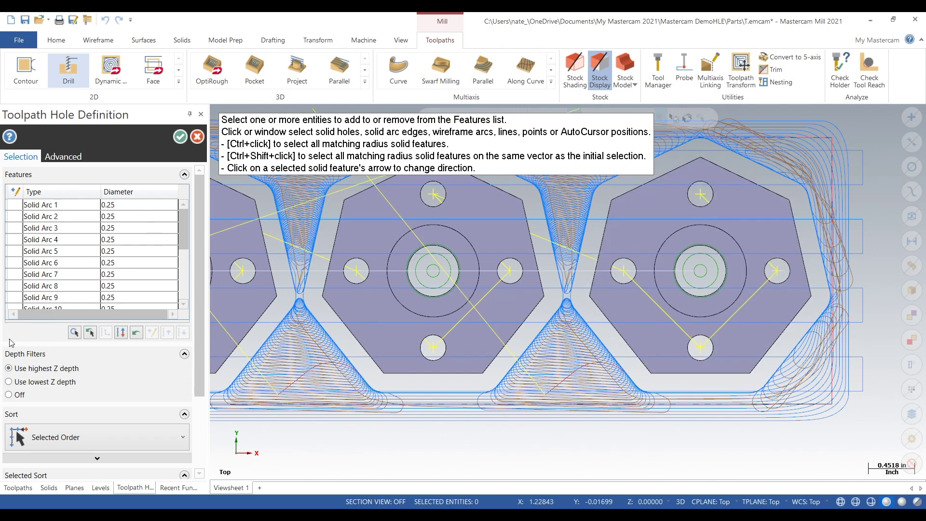
pyautogui.click(180, 138)
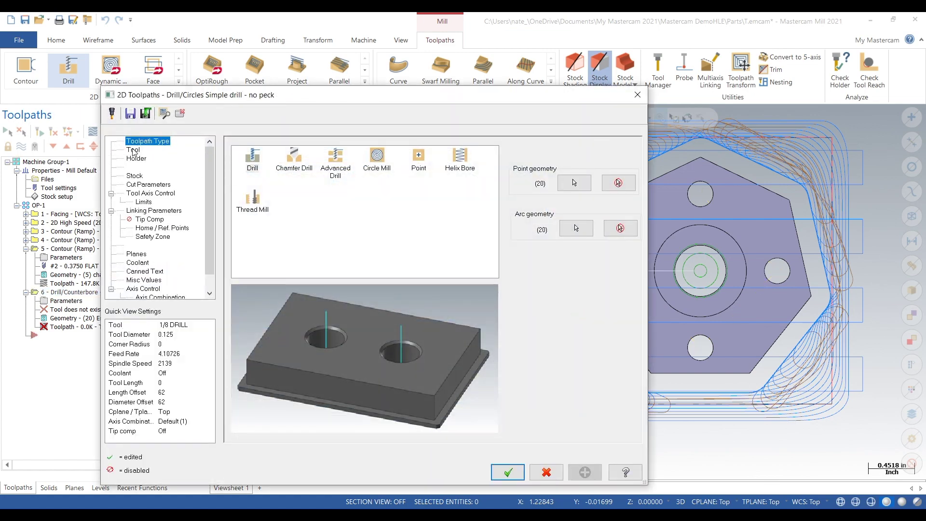
# Filter the tool library to spot drills and add the 3/8 SPOTDRILL
pyautogui.click(133, 151)
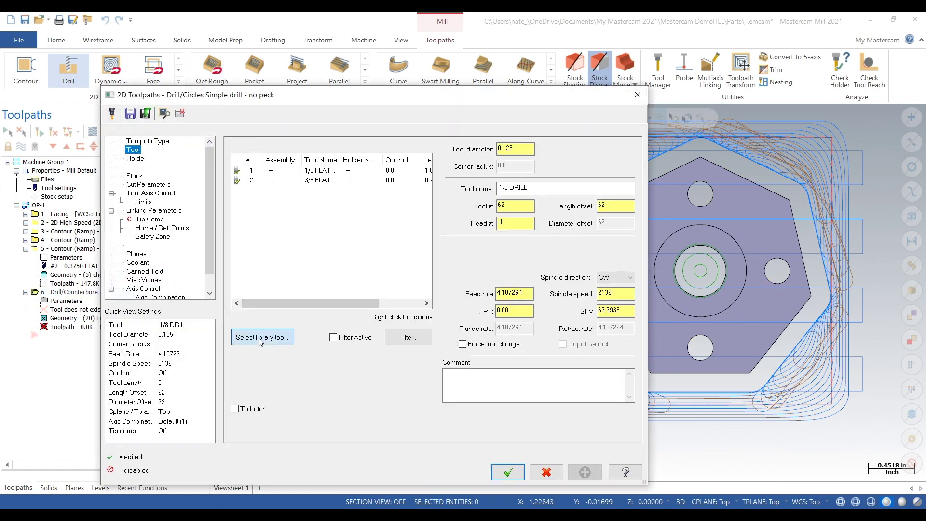
pyautogui.click(260, 338)
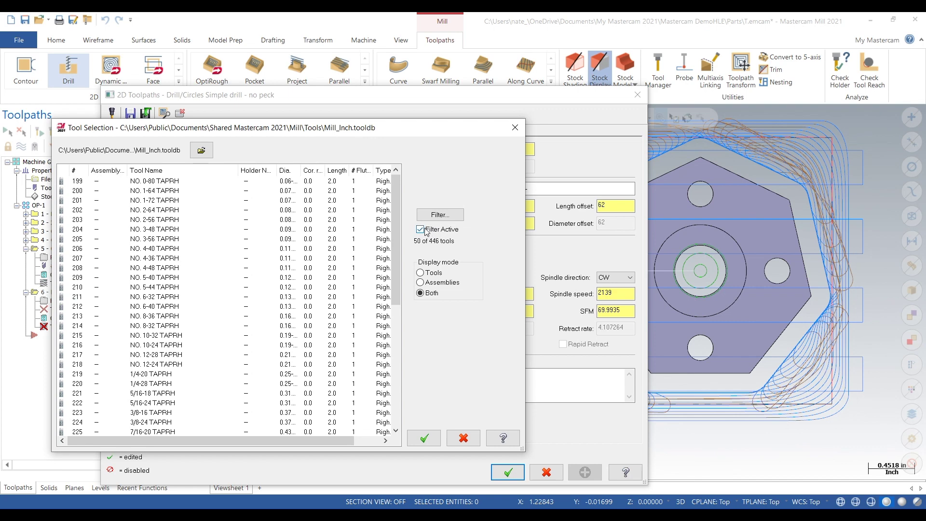
pyautogui.click(427, 230)
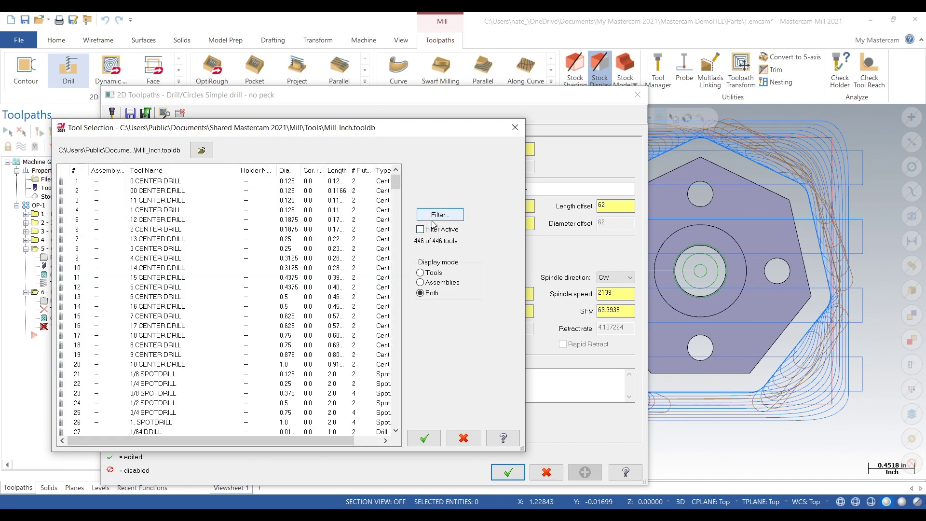
pyautogui.click(433, 221)
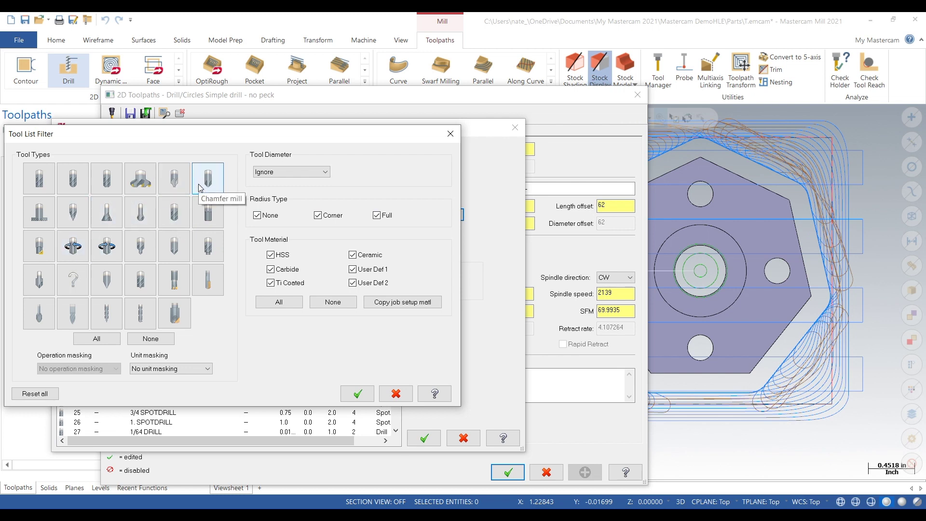
pyautogui.click(175, 245)
pyautogui.click(357, 394)
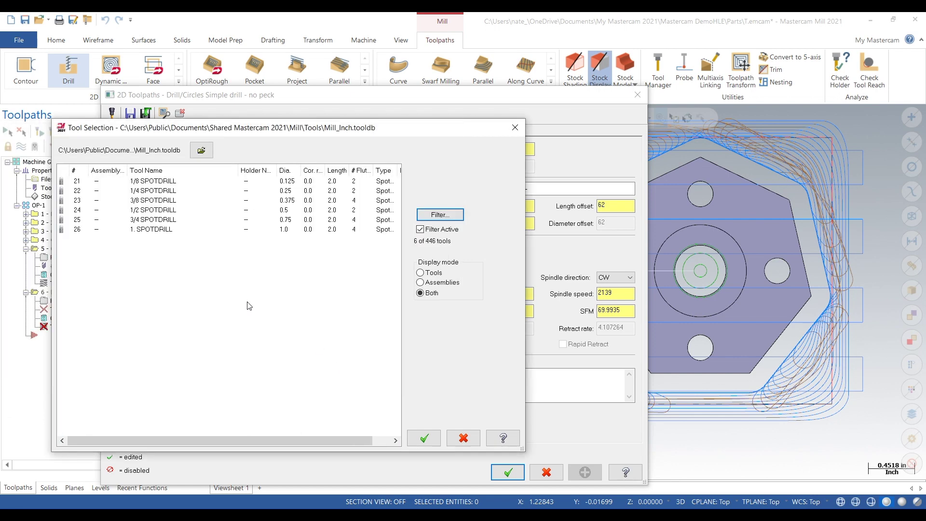
pyautogui.click(182, 220)
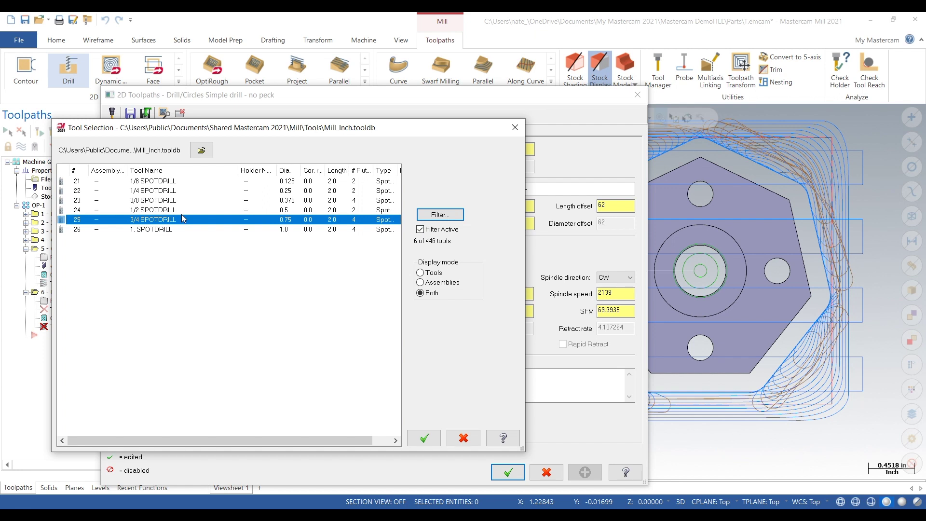
pyautogui.click(185, 209)
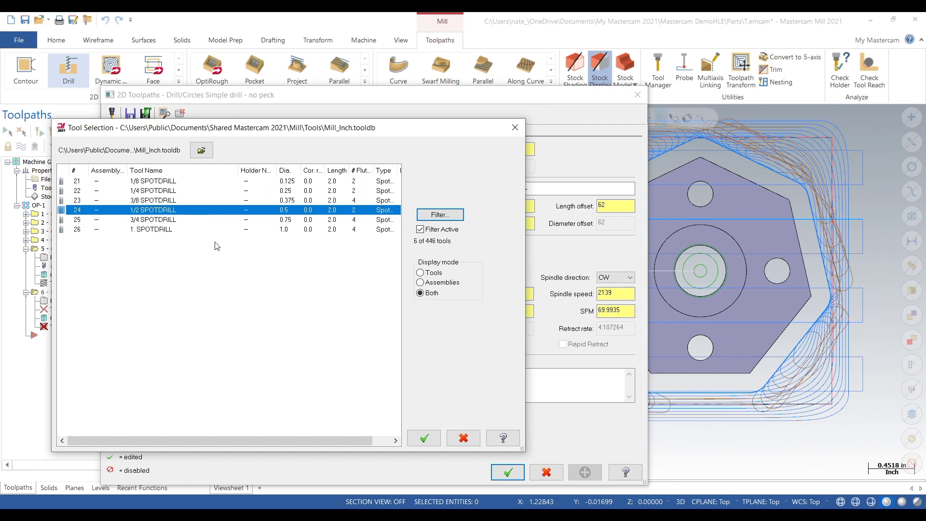
pyautogui.click(191, 201)
pyautogui.click(424, 438)
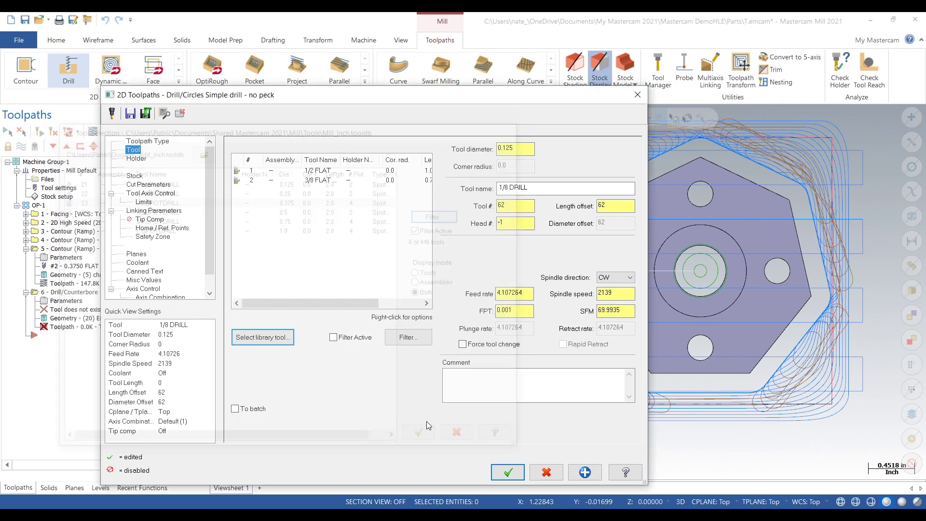
# Open the 3/8 SPOTDRILL in the tool editor at its operational properties
pyautogui.rightClick(270, 197)
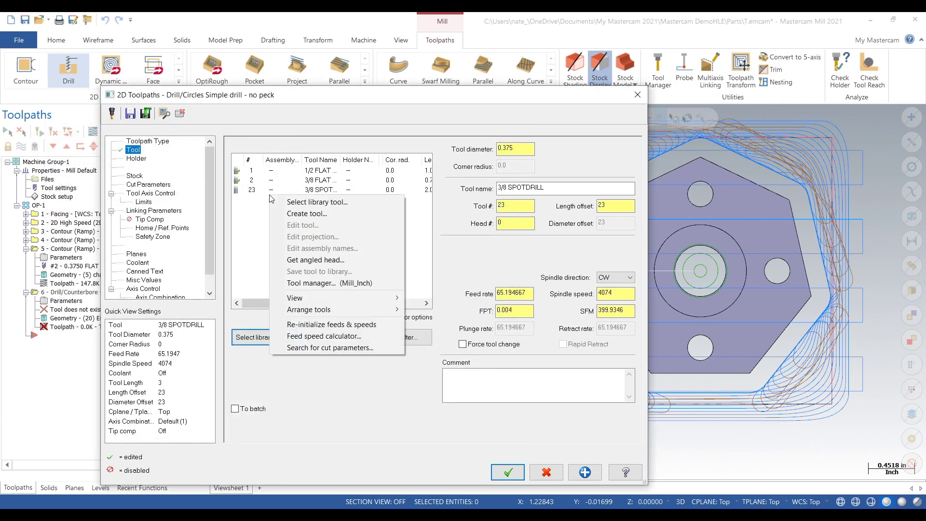
pyautogui.click(256, 190)
pyautogui.rightClick(256, 190)
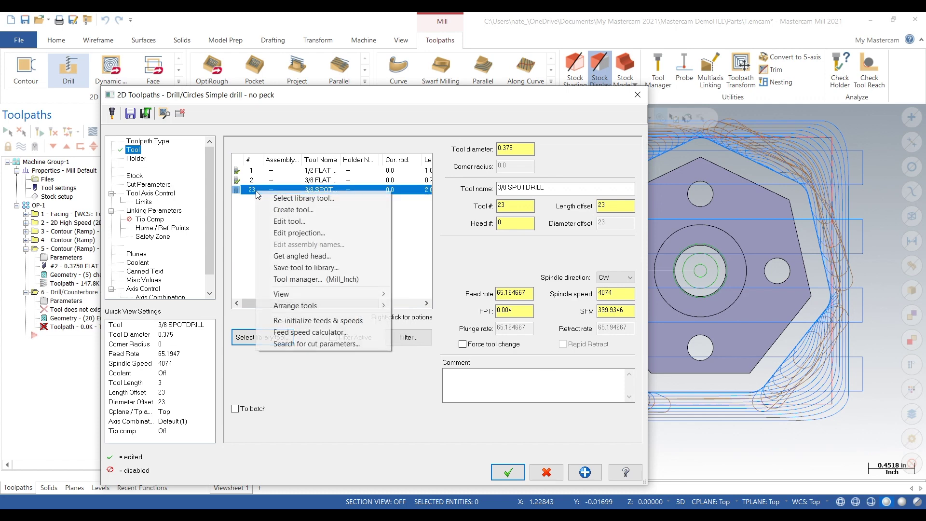
pyautogui.click(283, 219)
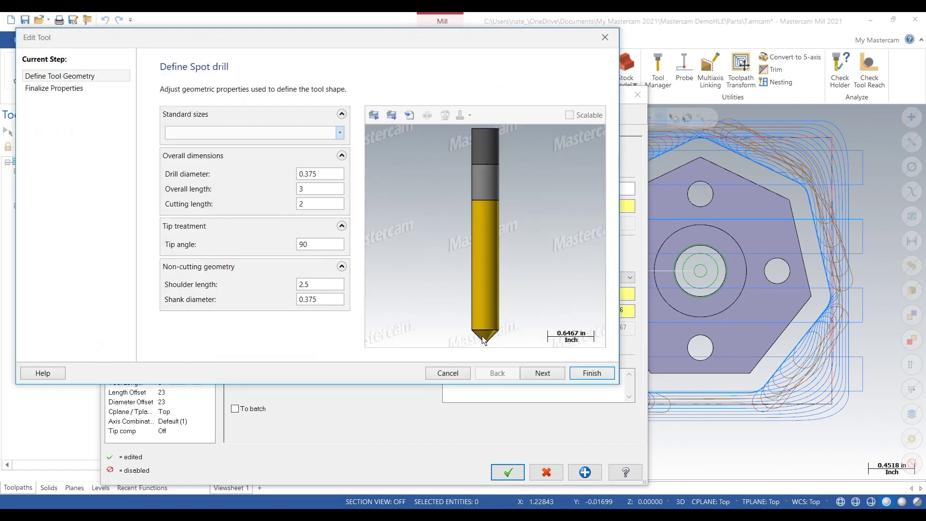
pyautogui.click(541, 374)
# Set tool number and offsets to 3, feed and plunge rates 3, spindle speed 4000
pyautogui.write('3')
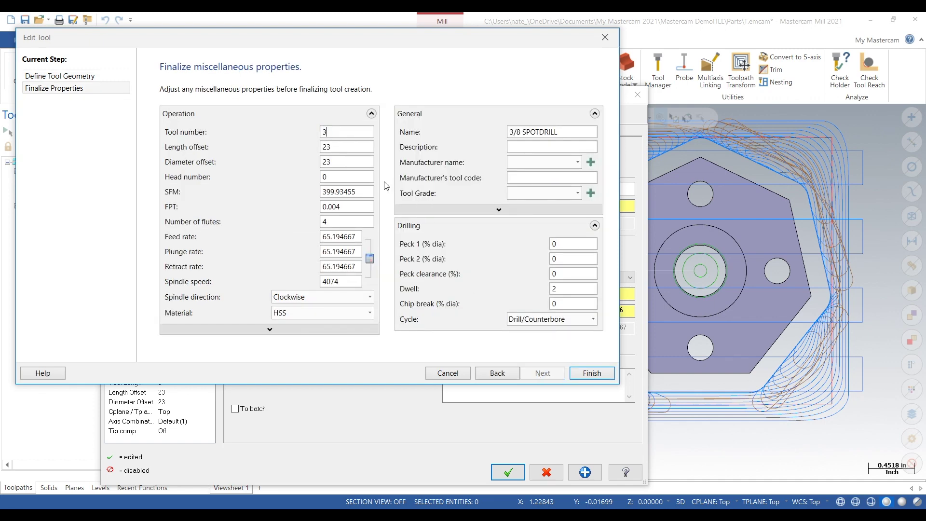
pyautogui.press('Tab')
pyautogui.write('3')
pyautogui.press('Tab')
pyautogui.write('3')
pyautogui.press('Tab')
pyautogui.press('Tab')
pyautogui.press('Tab')
pyautogui.press('Tab')
pyautogui.press('Tab')
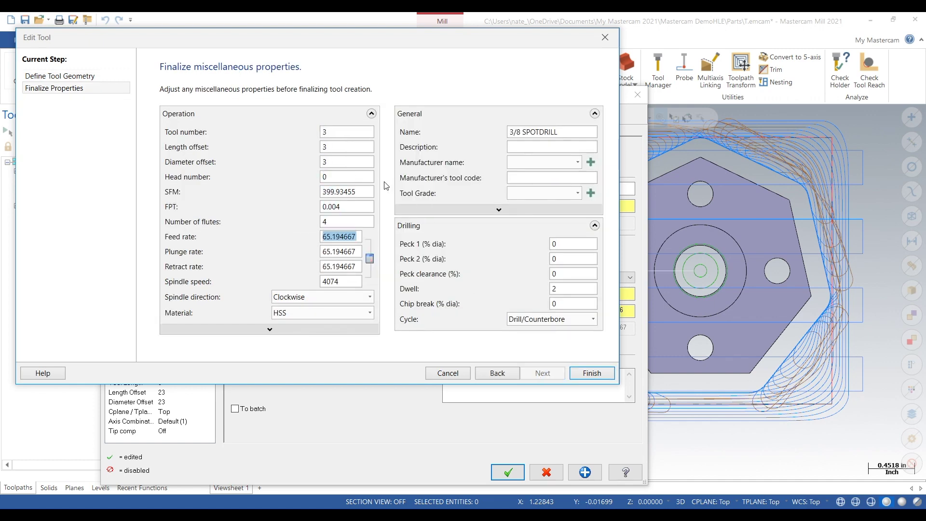
pyautogui.write('1')
pyautogui.press('Tab')
pyautogui.write('1')
pyautogui.press('Tab')
pyautogui.write('1')
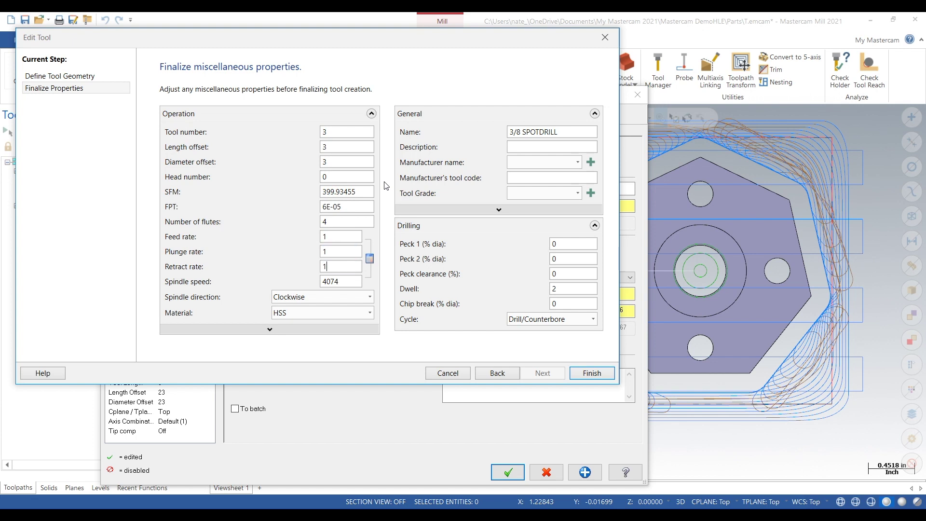
pyautogui.press('Tab')
pyautogui.write('4')
pyautogui.doubleClick(341, 237)
pyautogui.write('3')
pyautogui.press('Tab')
pyautogui.write('3')
pyautogui.press('Tab')
# Save the spot drill edits and set Retract, Top of stock and Depth to Absolute
pyautogui.click(592, 373)
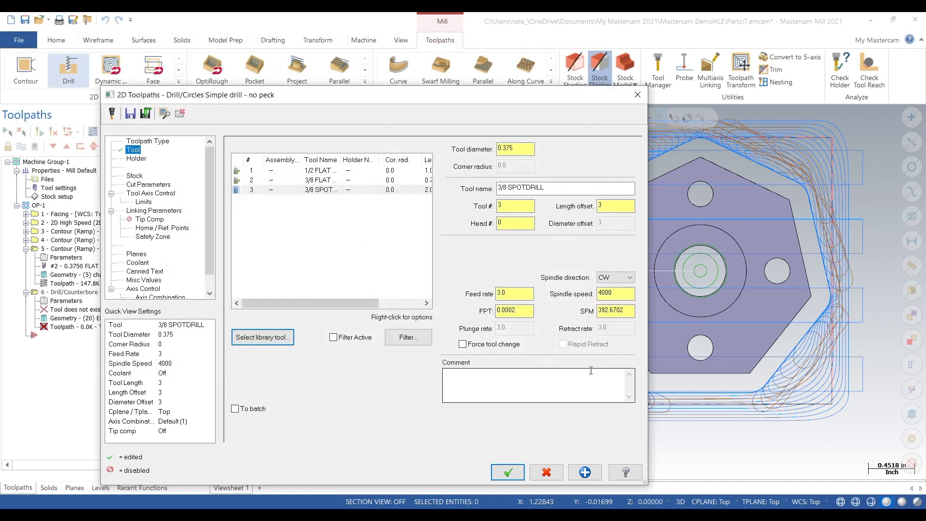
pyautogui.click(148, 184)
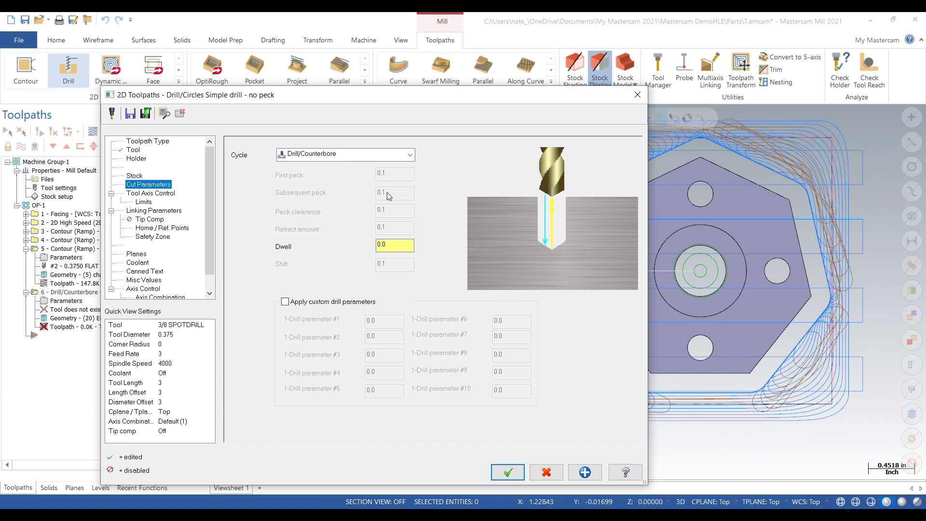
pyautogui.click(399, 243)
pyautogui.click(166, 211)
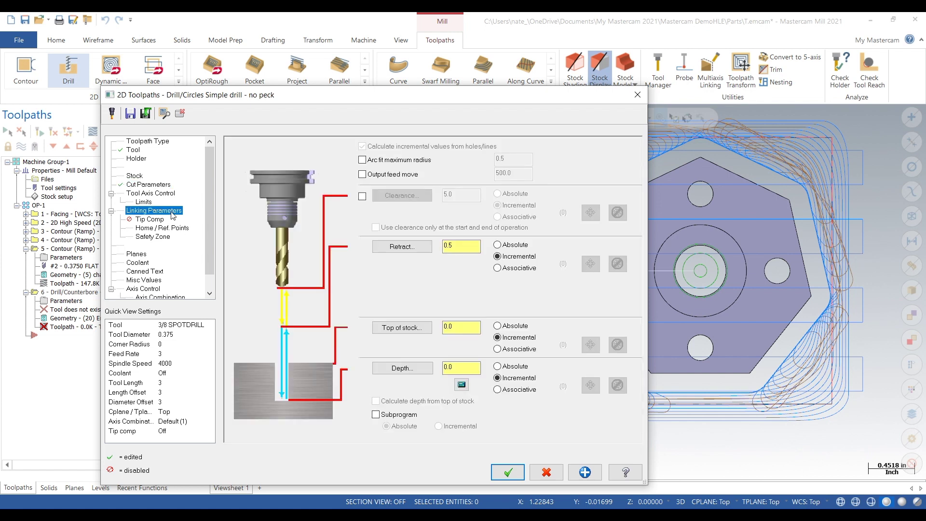
pyautogui.click(497, 326)
pyautogui.click(498, 245)
pyautogui.click(497, 367)
# Calculate a -0.13 spot depth from a 0.26 finish diameter and finalize the operation
pyautogui.click(462, 385)
pyautogui.moveTo(154, 182); pyautogui.dragTo(60, 181)
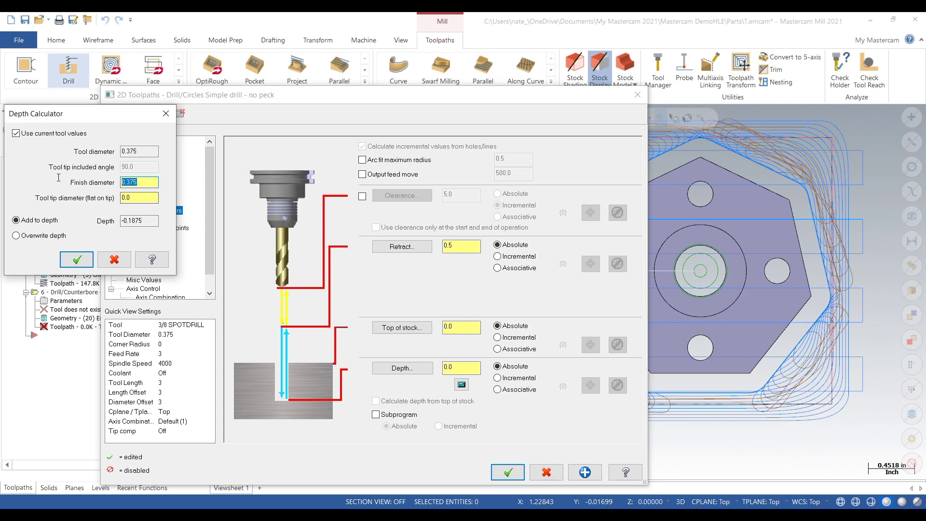
pyautogui.write('0.26')
pyautogui.click(142, 221)
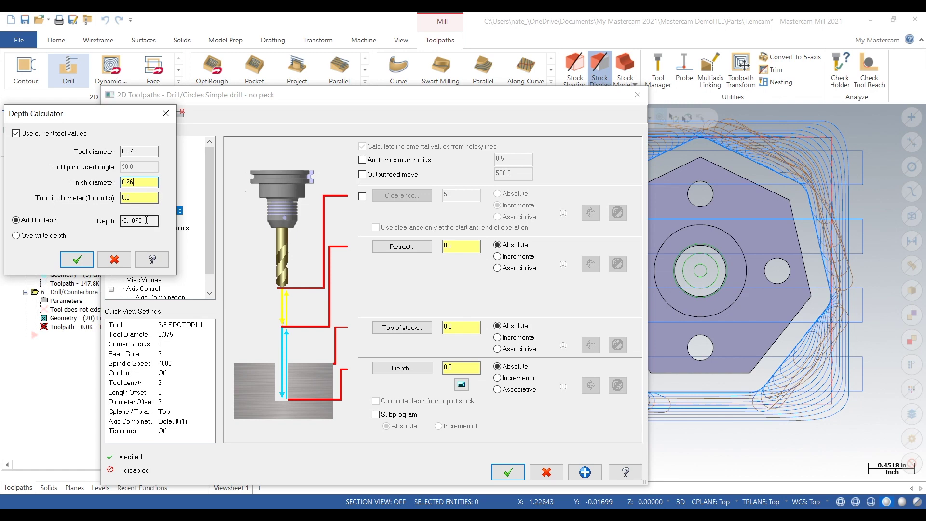
pyautogui.click(76, 260)
pyautogui.click(150, 187)
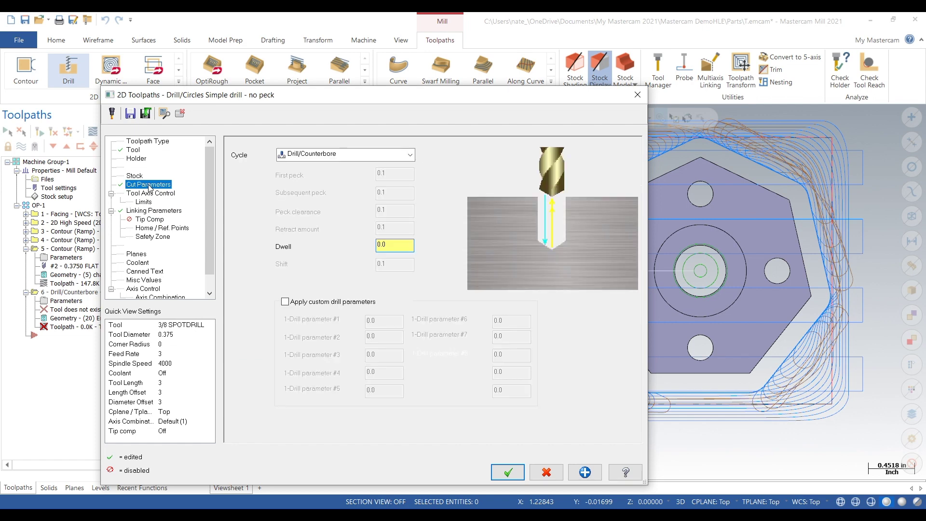
pyautogui.click(131, 144)
pyautogui.press('Down')
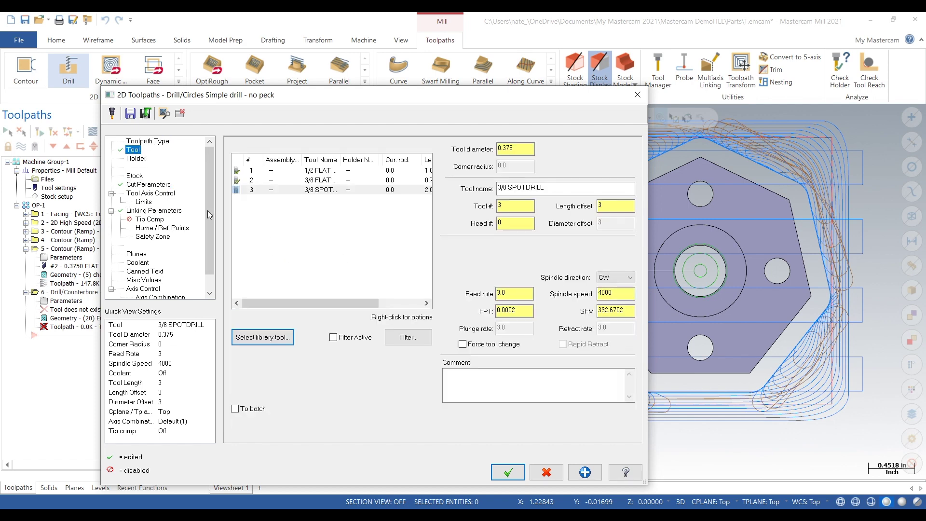
pyautogui.click(502, 472)
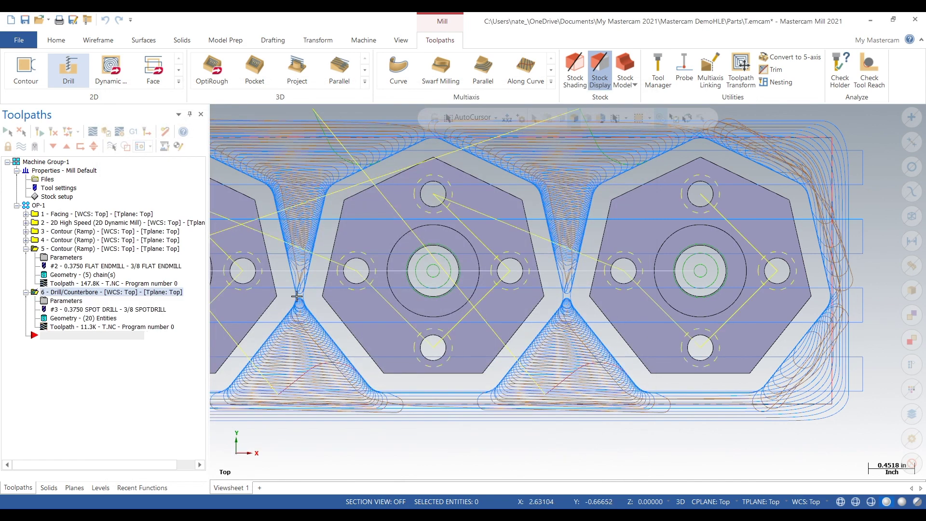
# Copy the spot drill operation and paste it as operation 7
pyautogui.rightClick(64, 295)
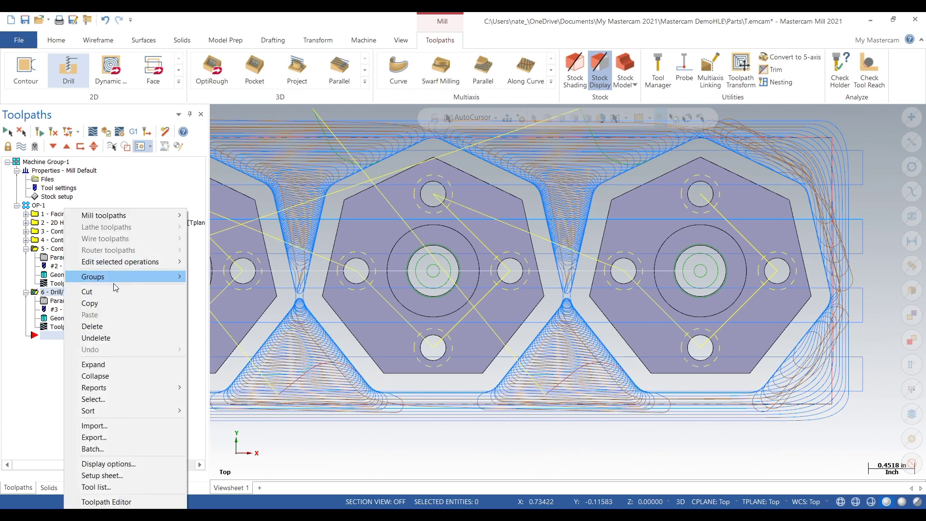
pyautogui.click(114, 303)
pyautogui.rightClick(60, 335)
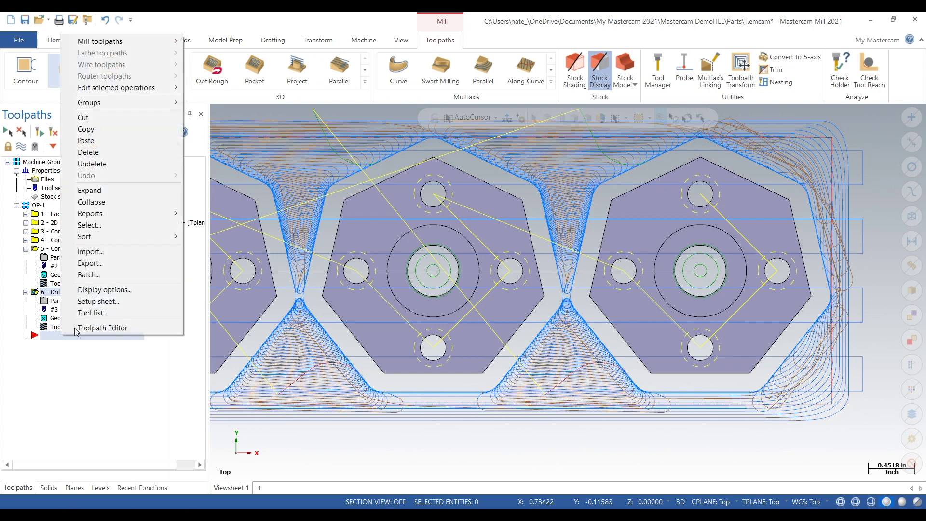
pyautogui.click(114, 143)
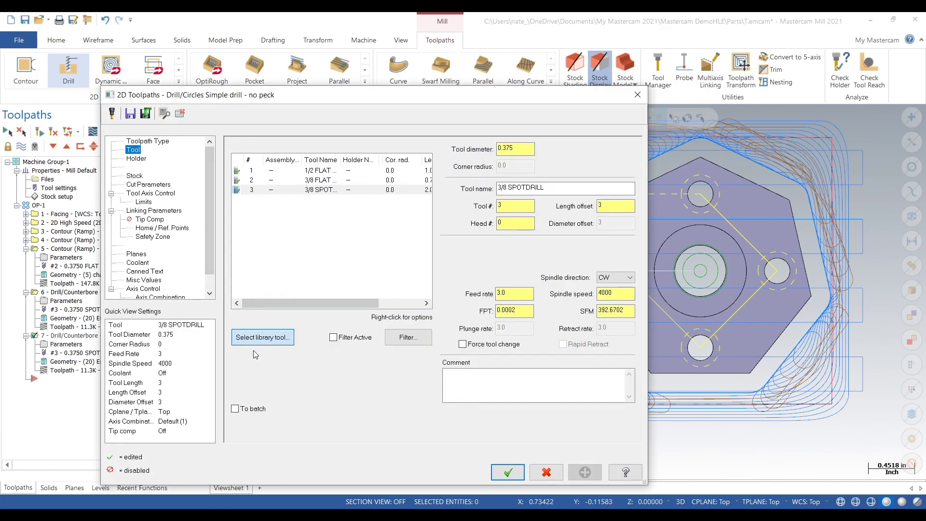
# Replace the copied operation's tool with the 1/4 DRILL from the drill-filtered library
pyautogui.click(256, 341)
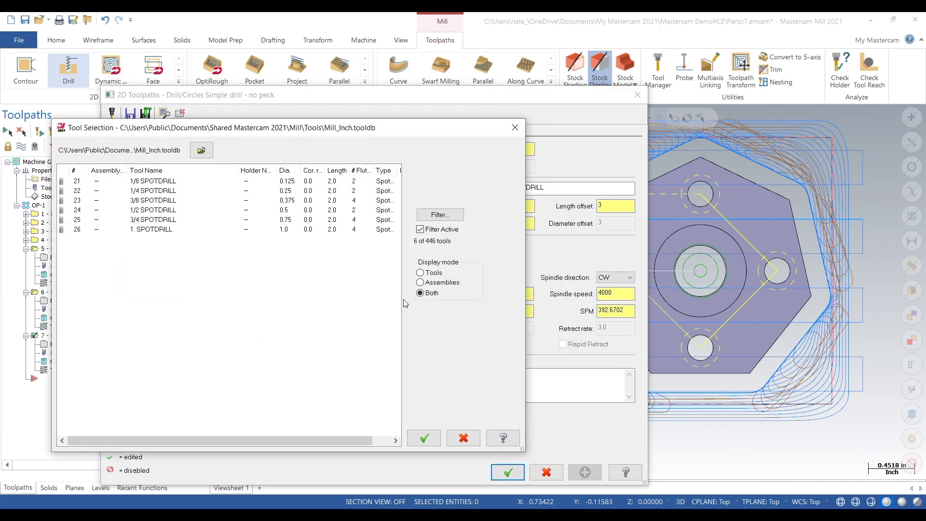
pyautogui.click(433, 215)
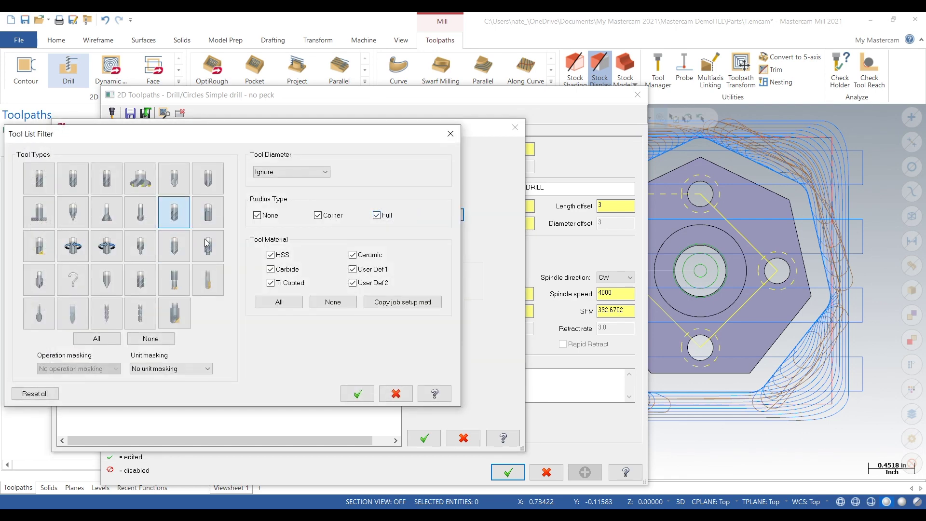
pyautogui.click(357, 394)
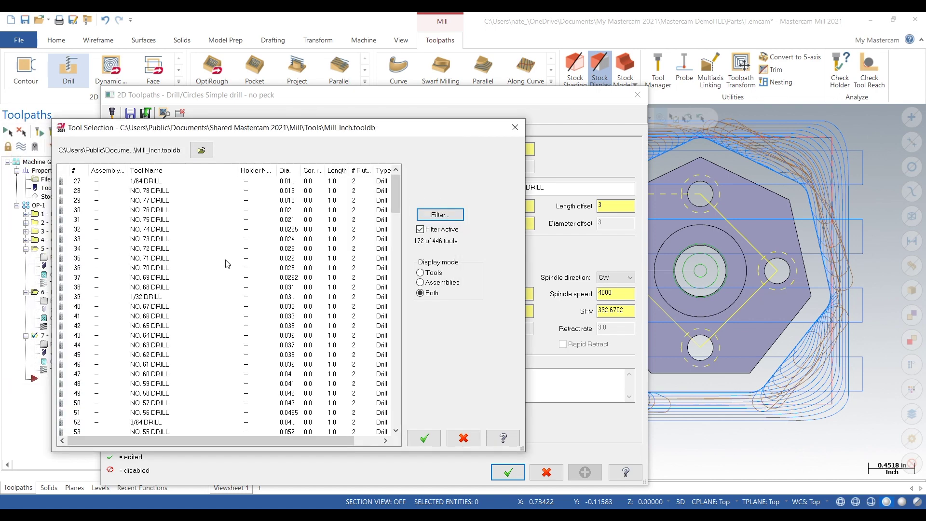
pyautogui.scroll(-20, 221, 302)
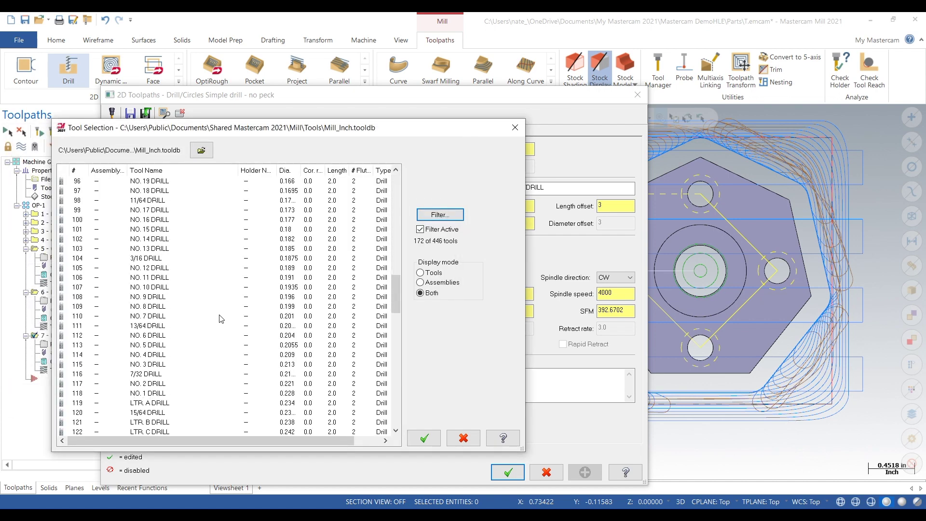
pyautogui.scroll(-2, 237, 336)
pyautogui.click(248, 340)
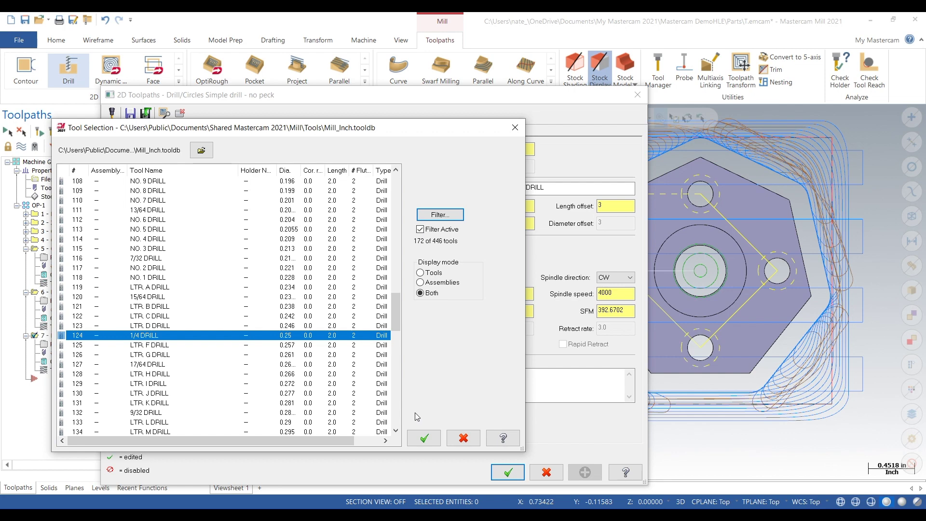
pyautogui.click(424, 438)
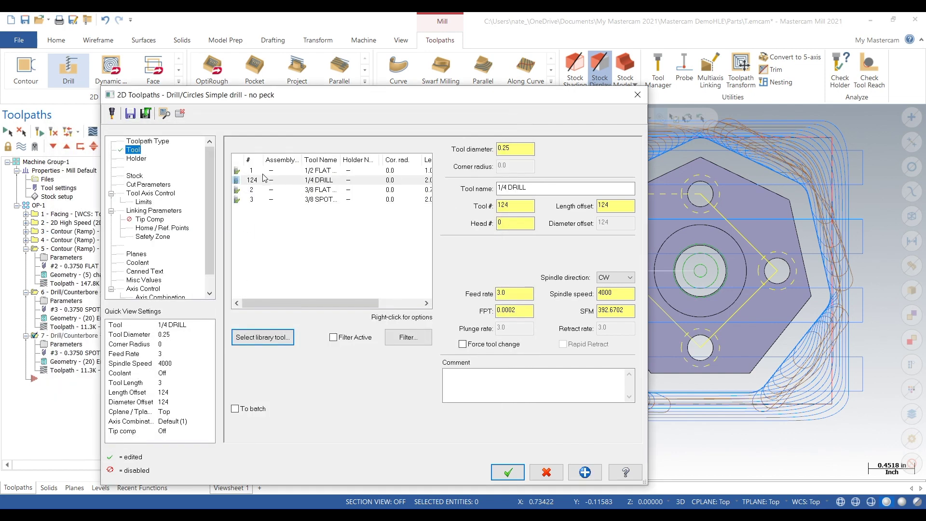
# Edit the 1/4 drill as tool number 4 with SFM 200 and one flute
pyautogui.rightClick(264, 179)
pyautogui.click(333, 210)
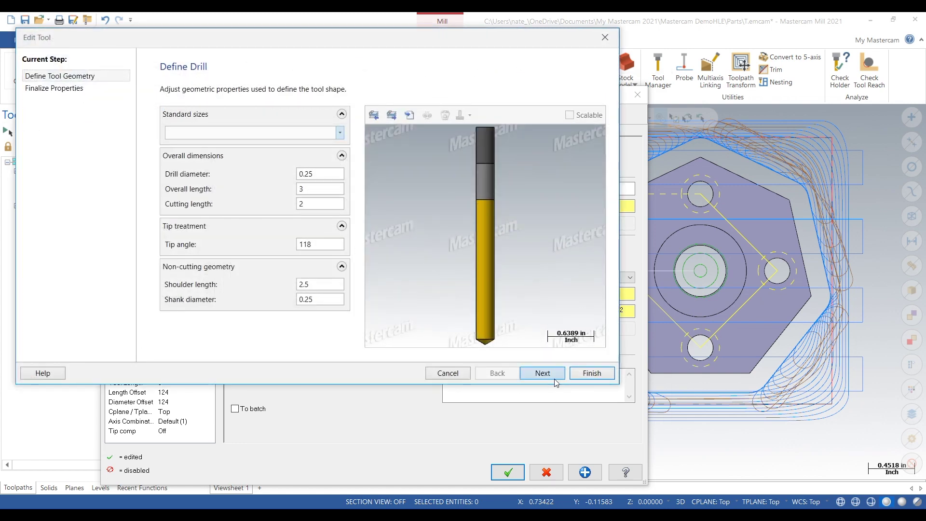
pyautogui.click(555, 378)
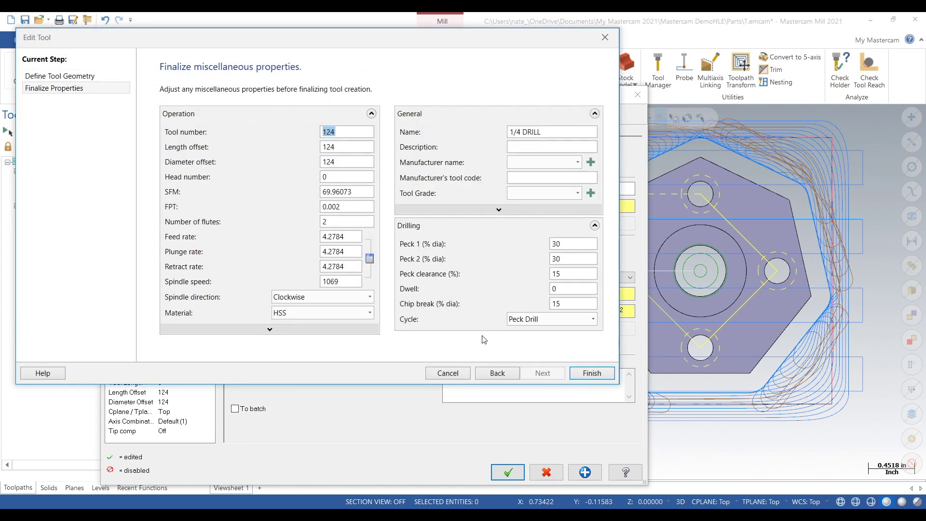
pyautogui.write('4')
pyautogui.press('Tab')
pyautogui.press('Tab')
pyautogui.press('Tab')
pyautogui.press('Tab')
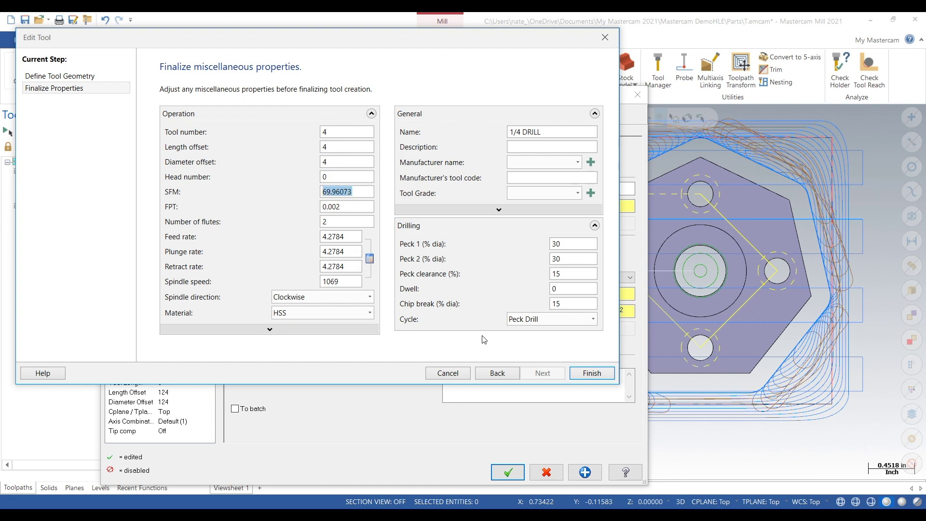
pyautogui.write('200')
pyautogui.press('Tab')
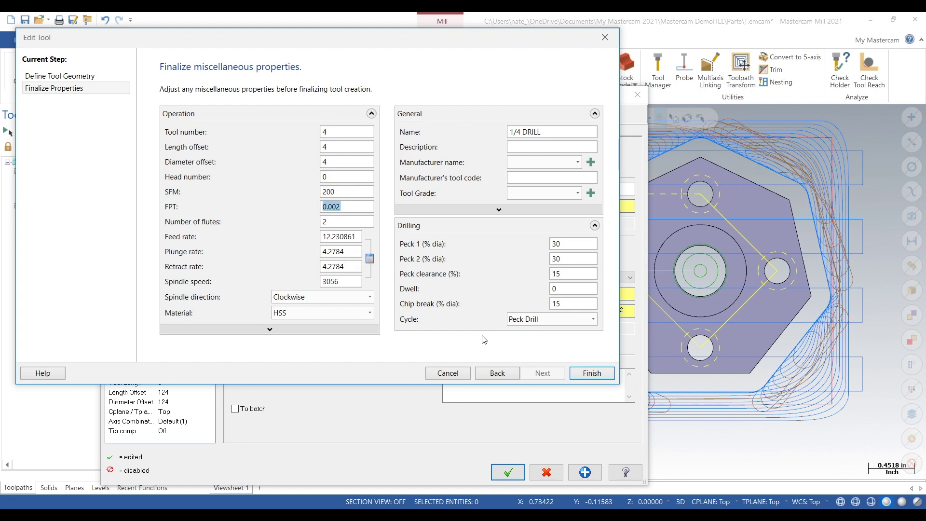
pyautogui.press('Tab')
pyautogui.write('1')
pyautogui.click(358, 207)
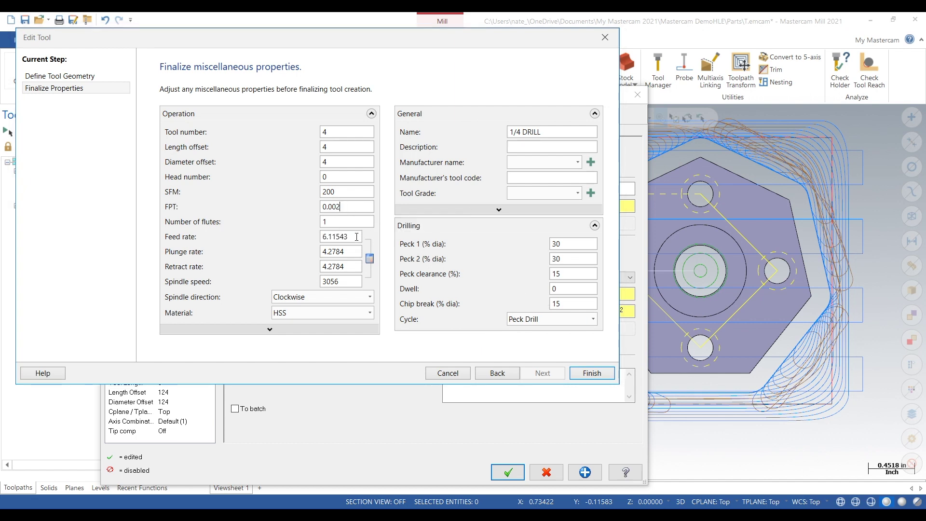
# Set FPT 0.003 and feed, plunge and retract rates of 10, then finish the tool edit
pyautogui.moveTo(352, 237); pyautogui.dragTo(286, 246)
pyautogui.click(356, 206)
pyautogui.write('3')
pyautogui.press('Tab')
pyautogui.press('Tab')
pyautogui.write('10')
pyautogui.press('Tab')
pyautogui.write('10')
pyautogui.press('Tab')
pyautogui.write('10')
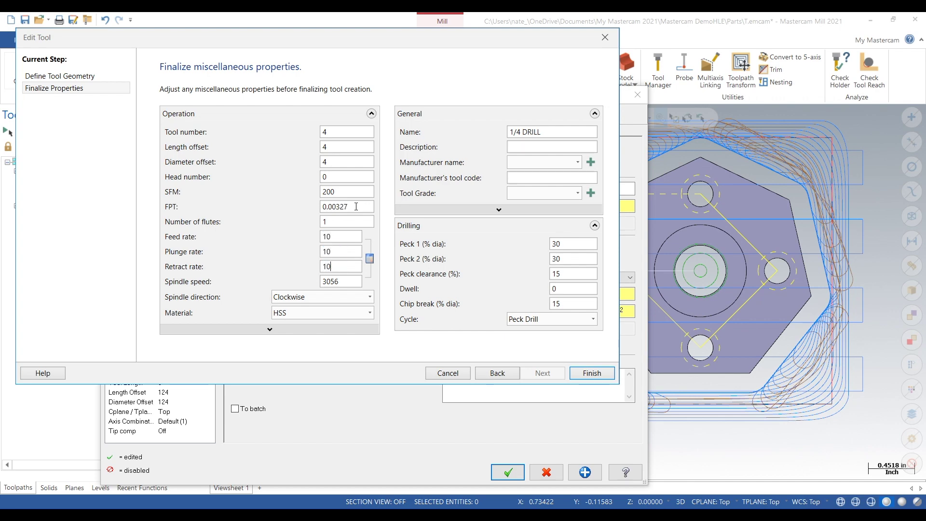
pyautogui.click(594, 371)
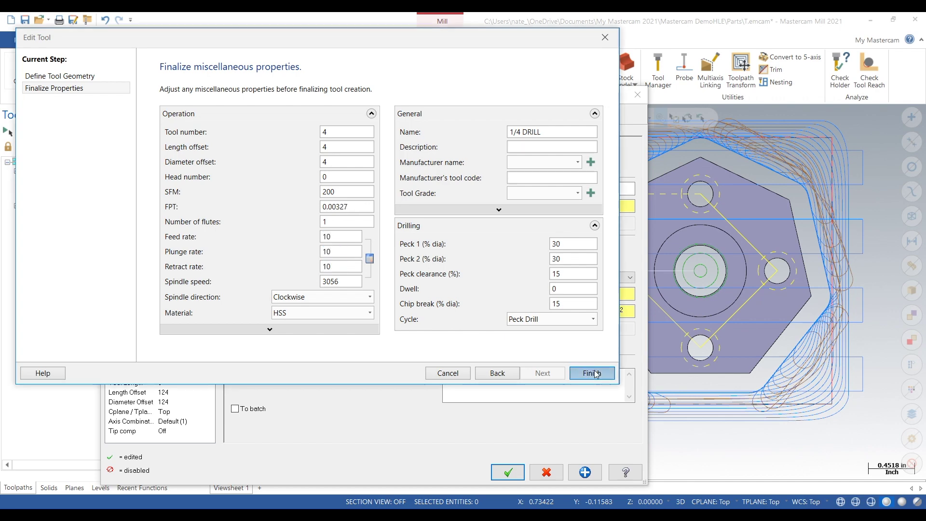
pyautogui.click(149, 185)
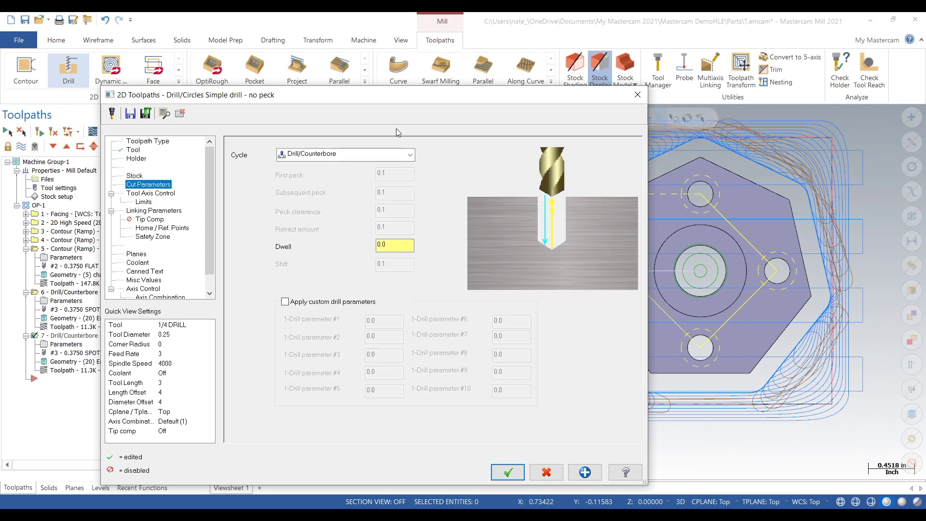
# Switch the cycle to Peck Drill with depth -0.75 picked from the model and accept
pyautogui.click(368, 156)
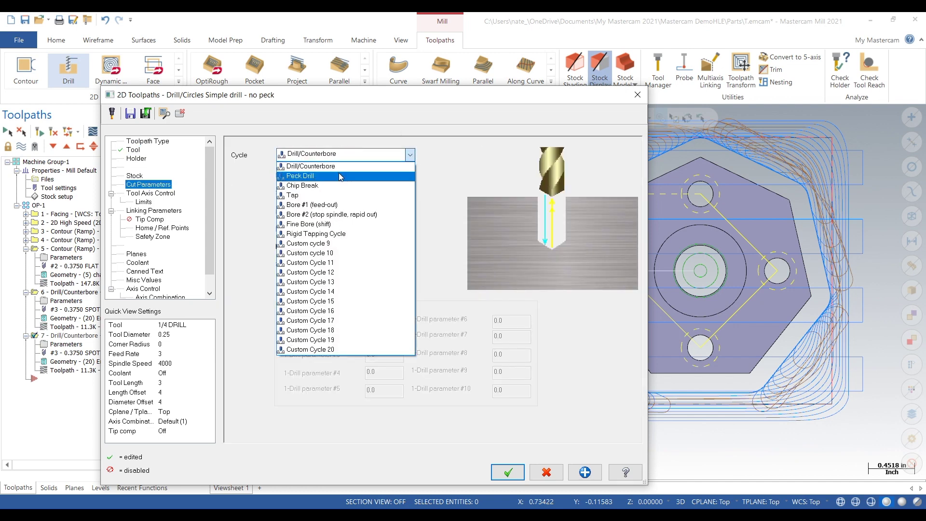
pyautogui.click(341, 172)
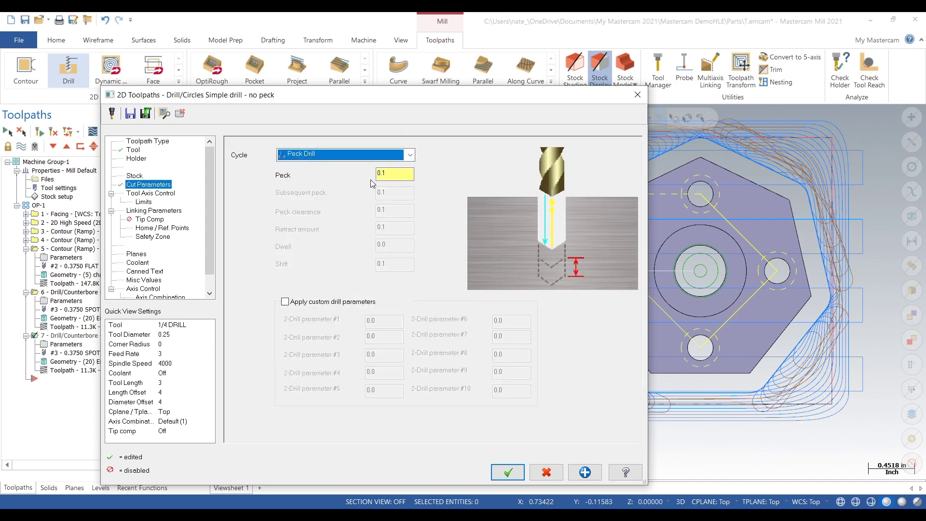
pyautogui.click(152, 211)
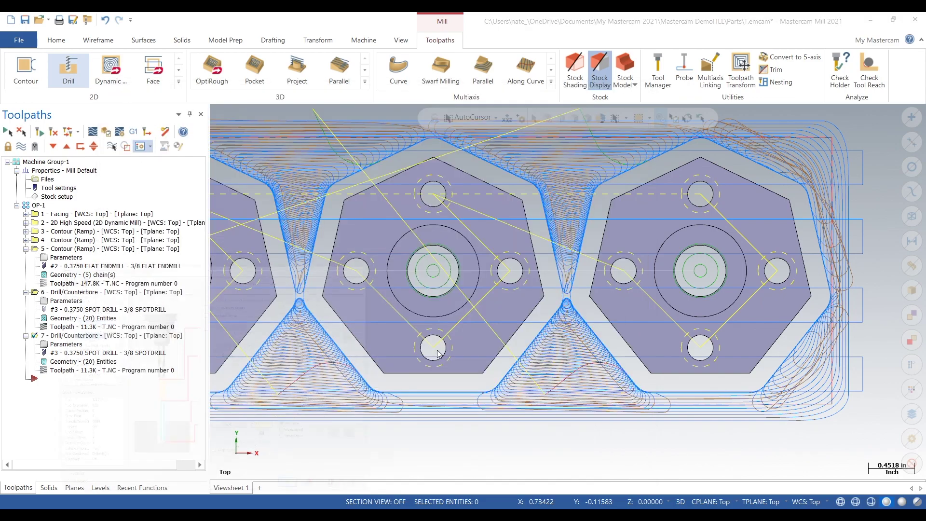
pyautogui.scroll(2, 438, 353)
pyautogui.moveTo(438, 353); pyautogui.dragTo(360, 357, button='middle')
pyautogui.click(360, 357)
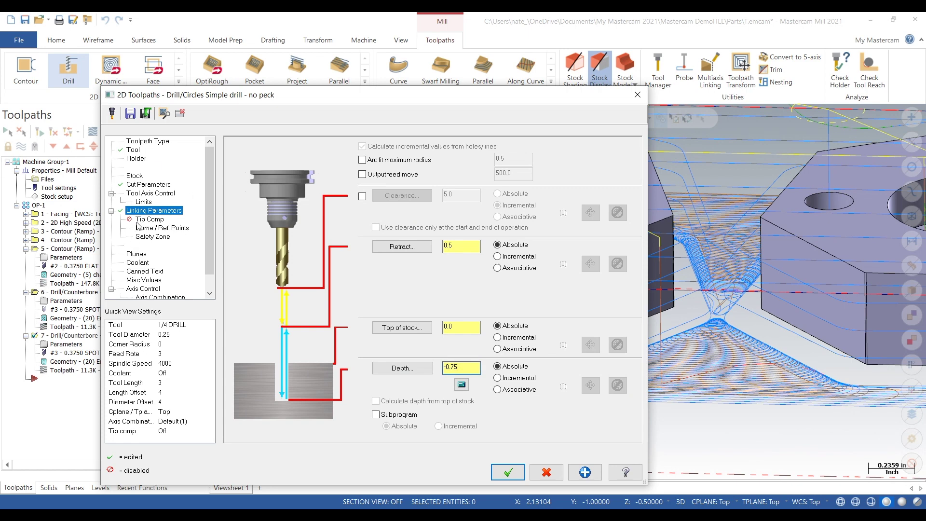
pyautogui.click(153, 185)
pyautogui.click(133, 151)
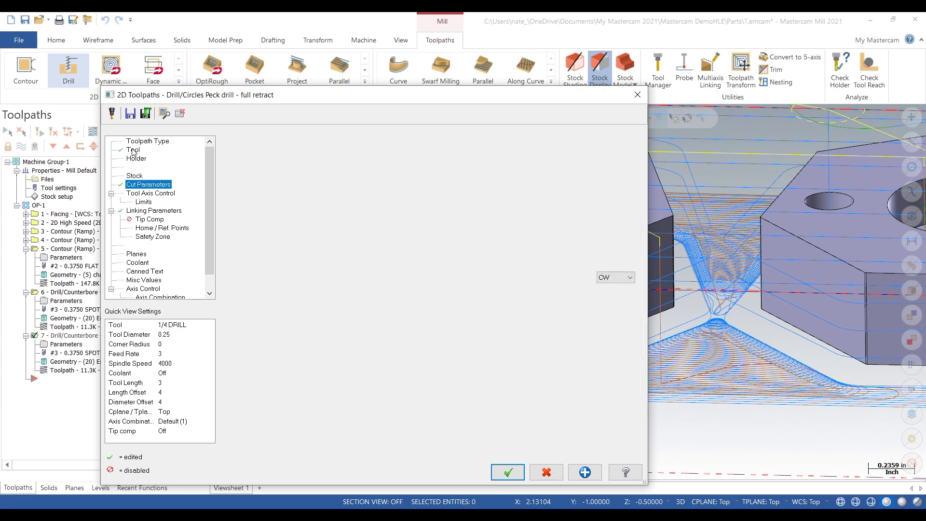
pyautogui.click(508, 471)
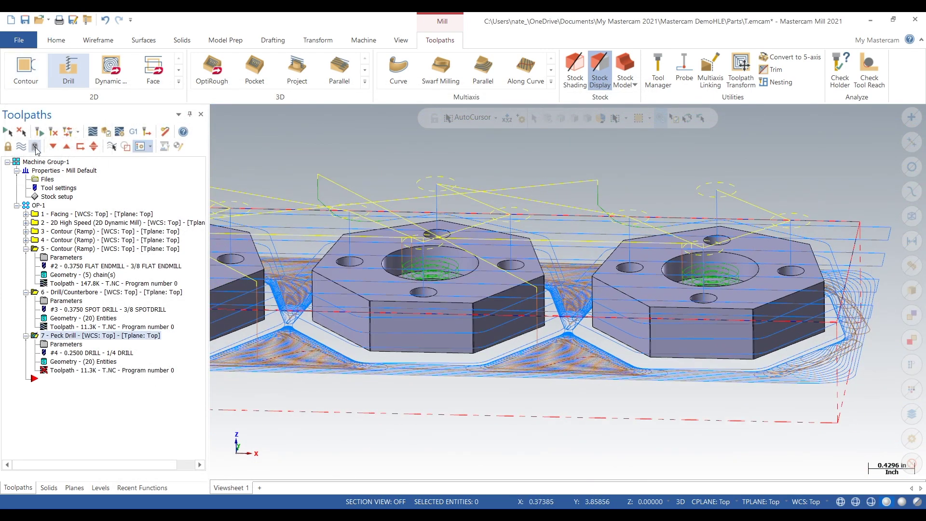
# Reopen the peck drill parameters, change the retract height to 0.2 and accept
pyautogui.rightClick(514, 376)
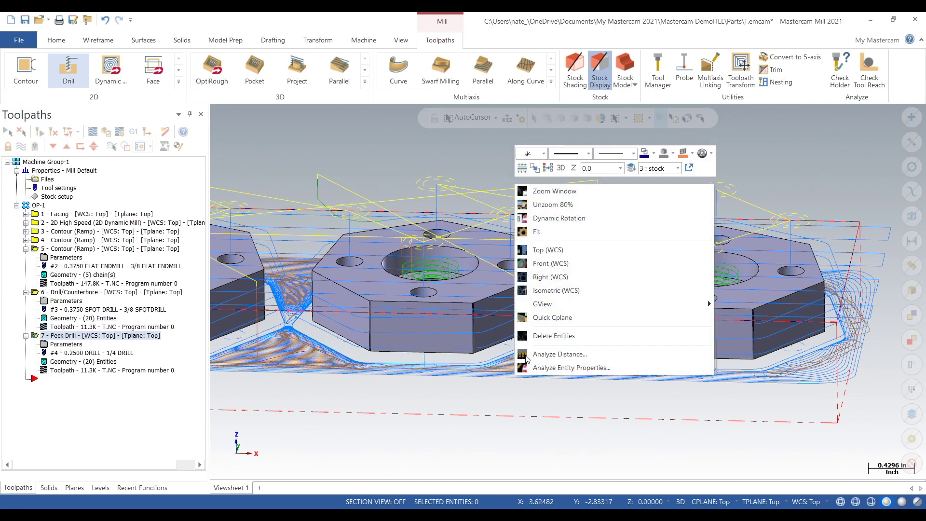
pyautogui.click(140, 146)
pyautogui.click(63, 345)
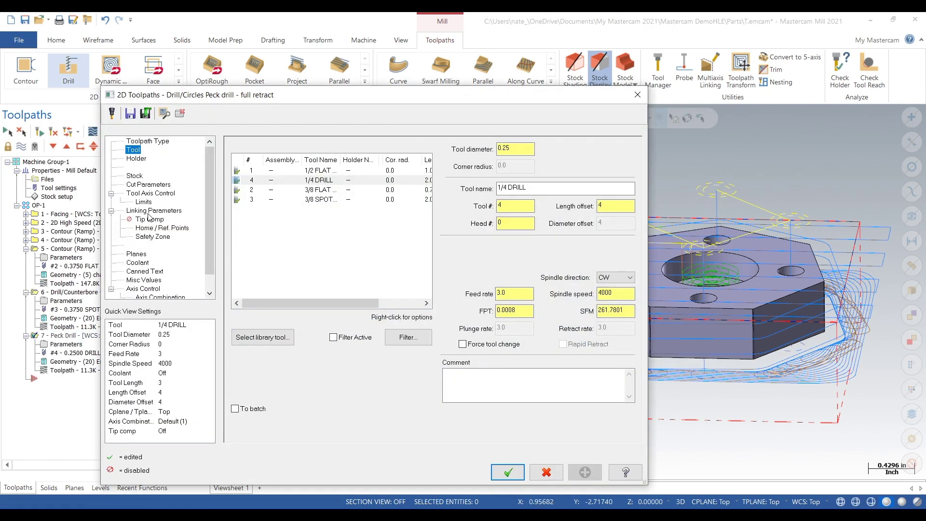
pyautogui.click(150, 211)
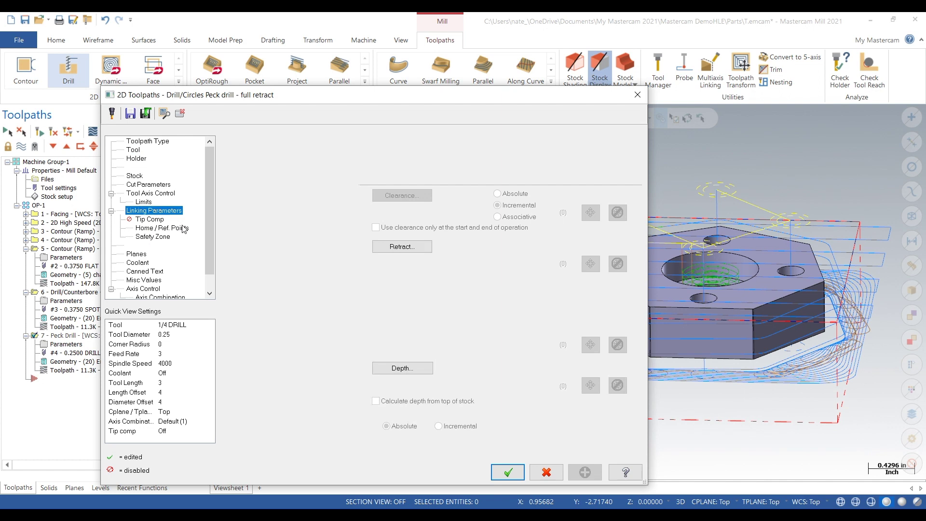
pyautogui.click(472, 329)
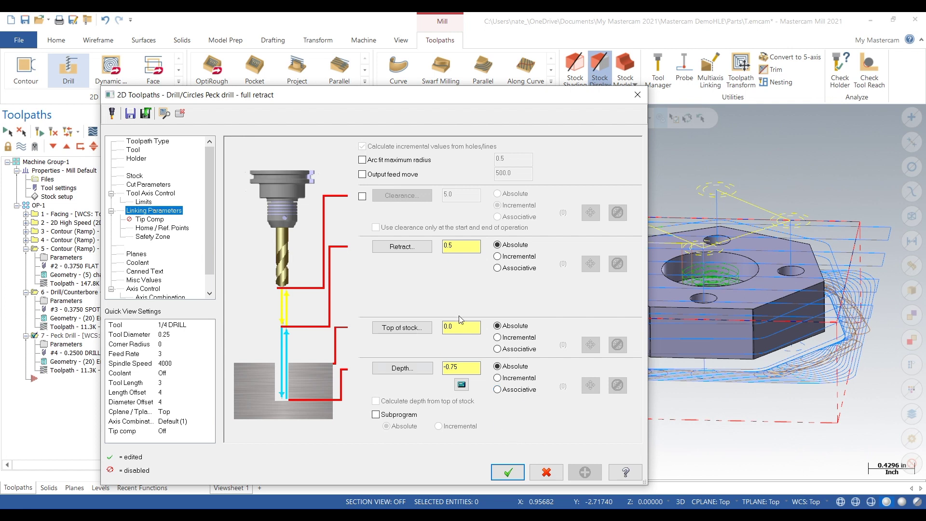
pyautogui.doubleClick(454, 246)
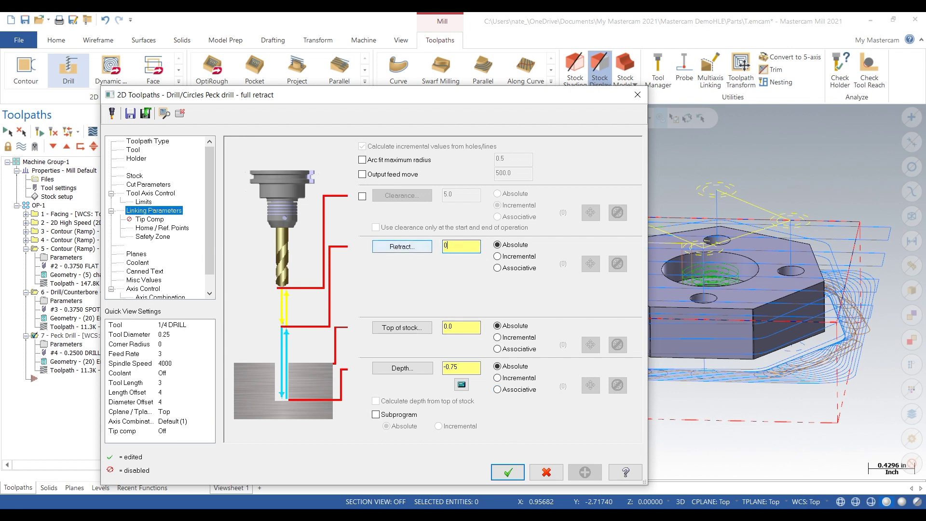
pyautogui.click(470, 328)
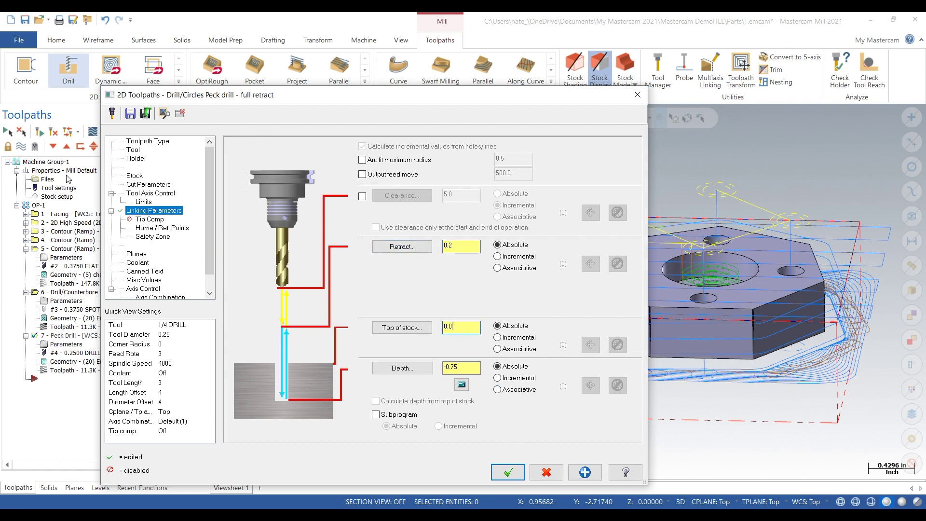
pyautogui.click(130, 186)
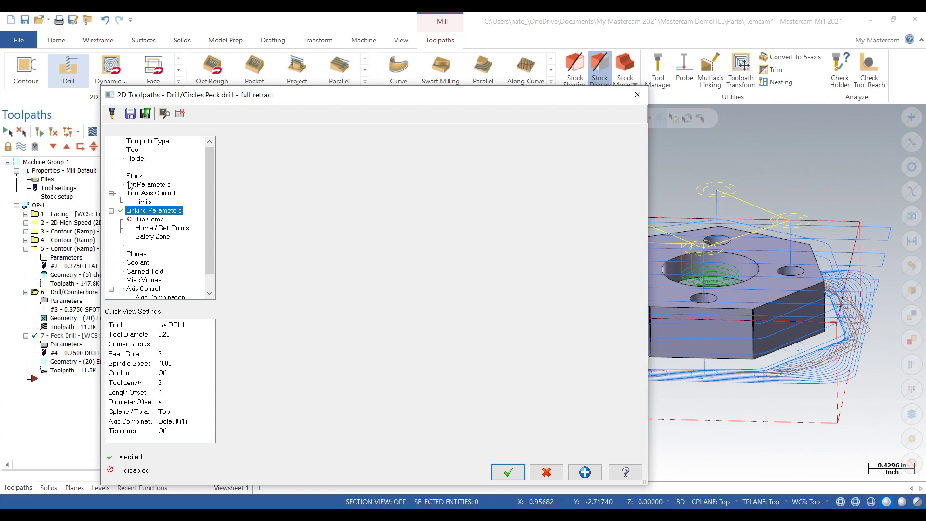
pyautogui.click(507, 473)
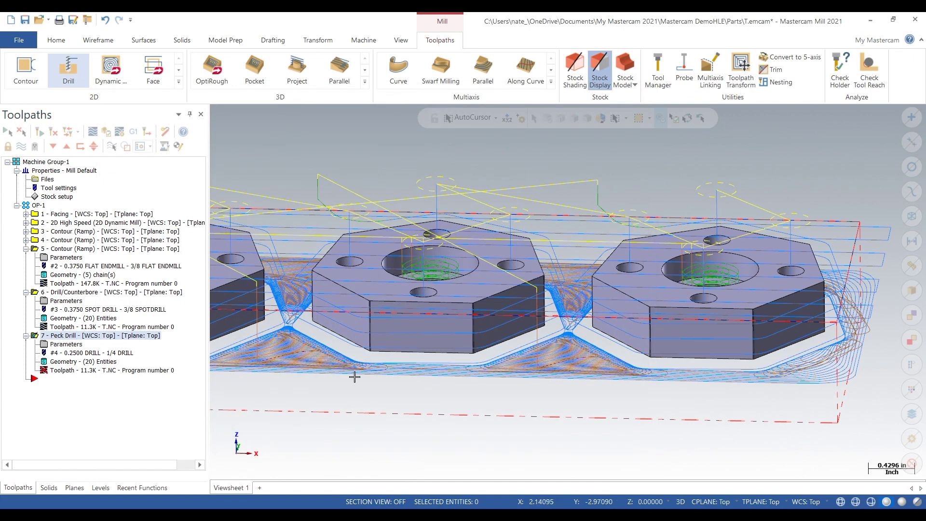
pyautogui.rightClick(355, 376)
pyautogui.click(421, 256)
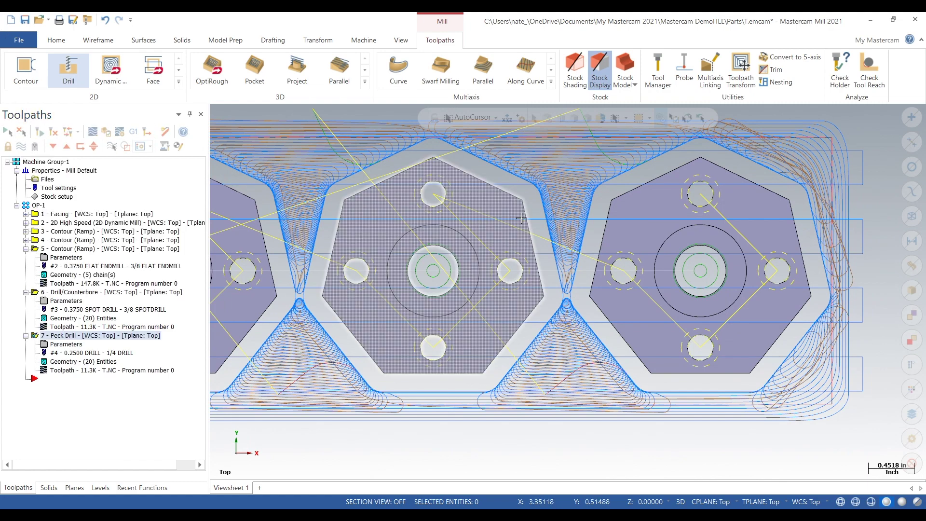
pyautogui.scroll(-2, 570, 206)
pyautogui.scroll(-2, 573, 205)
pyautogui.scroll(-2, 252, 243)
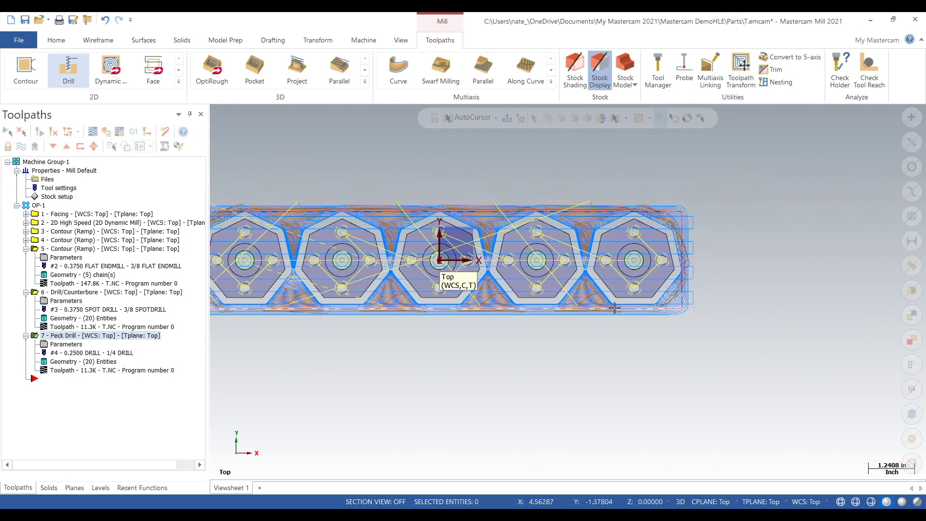
pyautogui.moveTo(252, 244); pyautogui.dragTo(286, 208, button='middle')
pyautogui.scroll(2, 256, 252)
# Enter 0.01 as the stock origin Z in Stock Setup and accept
pyautogui.click(60, 197)
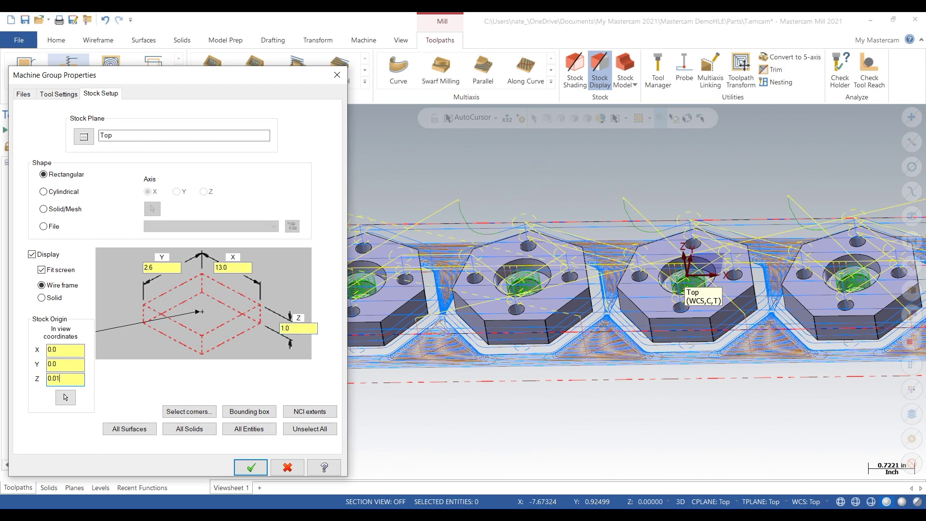
pyautogui.click(250, 468)
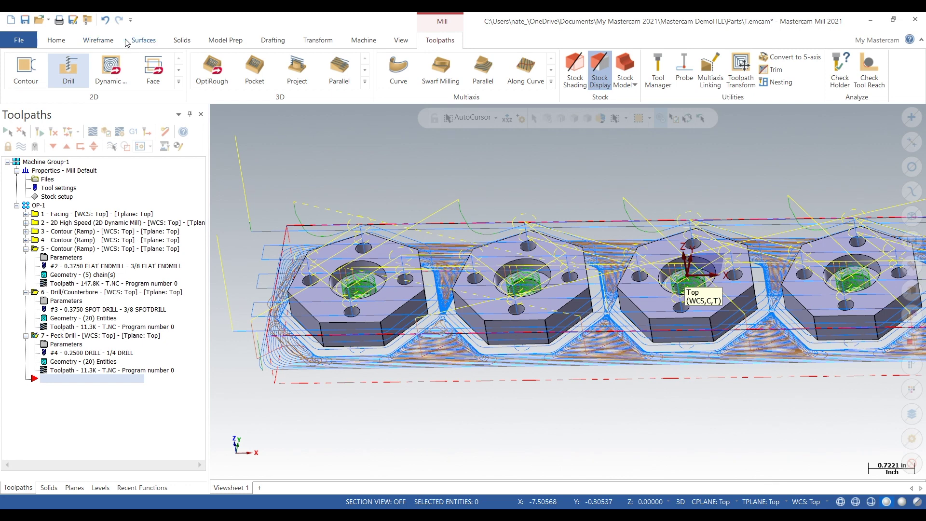
# Start a Contour toolpath and chain the top faces of four hexagon parts
pyautogui.click(179, 82)
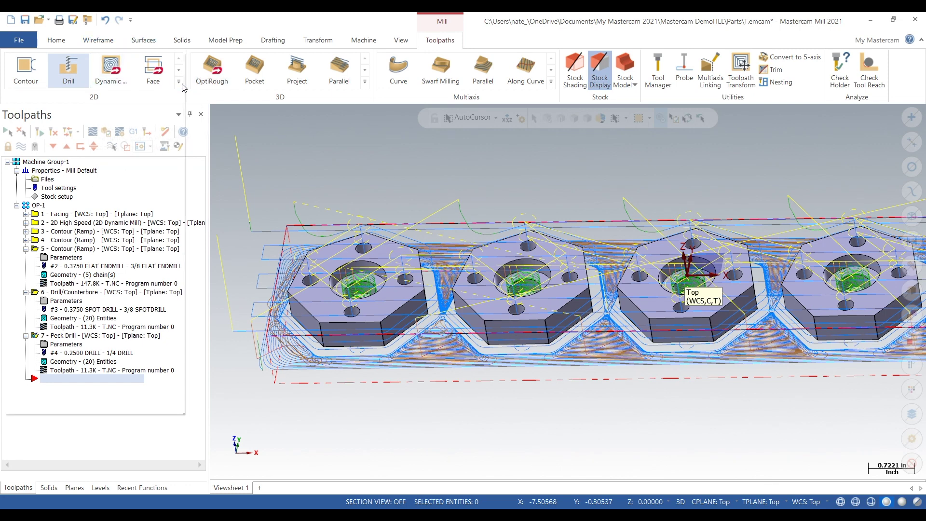
pyautogui.click(25, 79)
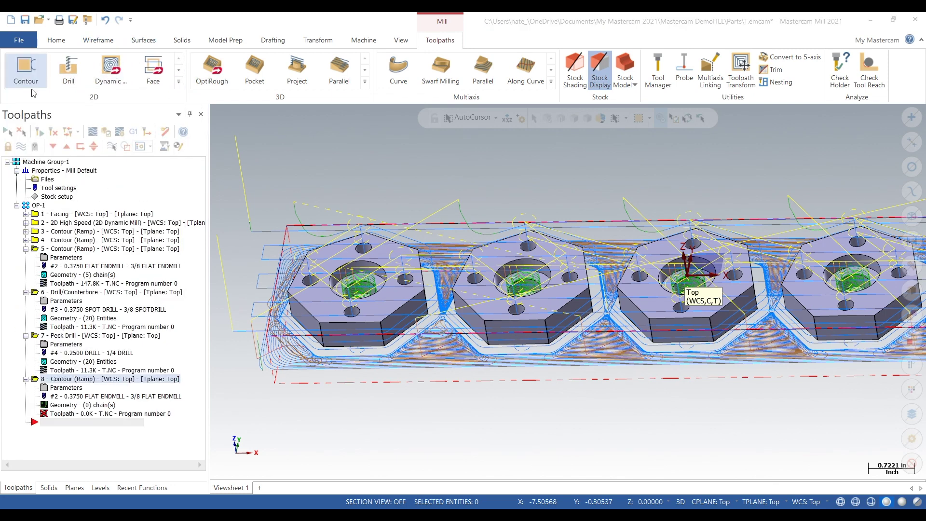
pyautogui.click(375, 307)
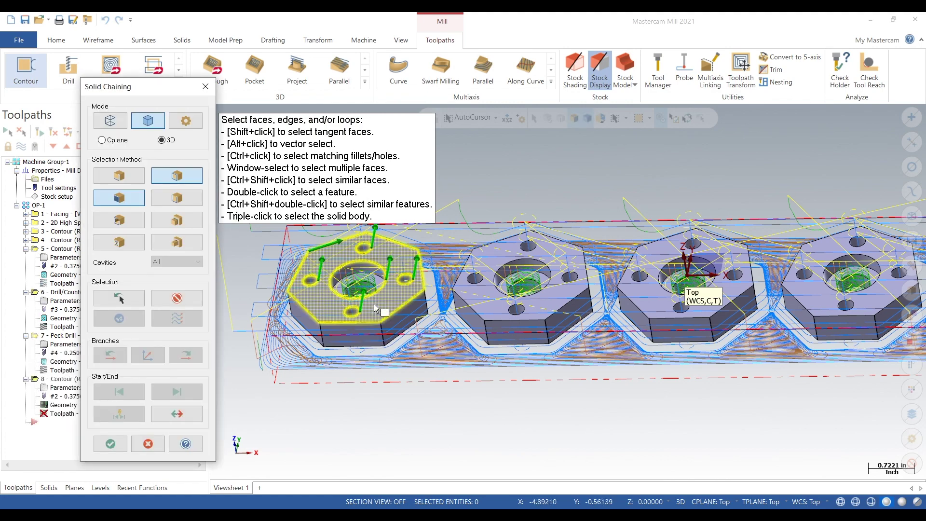
pyautogui.click(549, 304)
pyautogui.scroll(-2, 550, 305)
pyautogui.scroll(4, 600, 329)
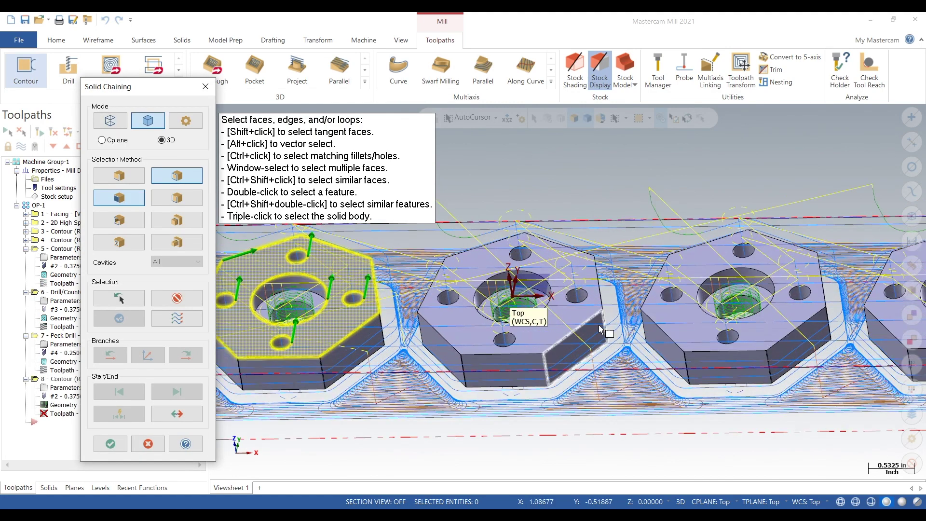
pyautogui.scroll(2, 596, 326)
pyautogui.click(590, 315)
pyautogui.scroll(-2, 483, 299)
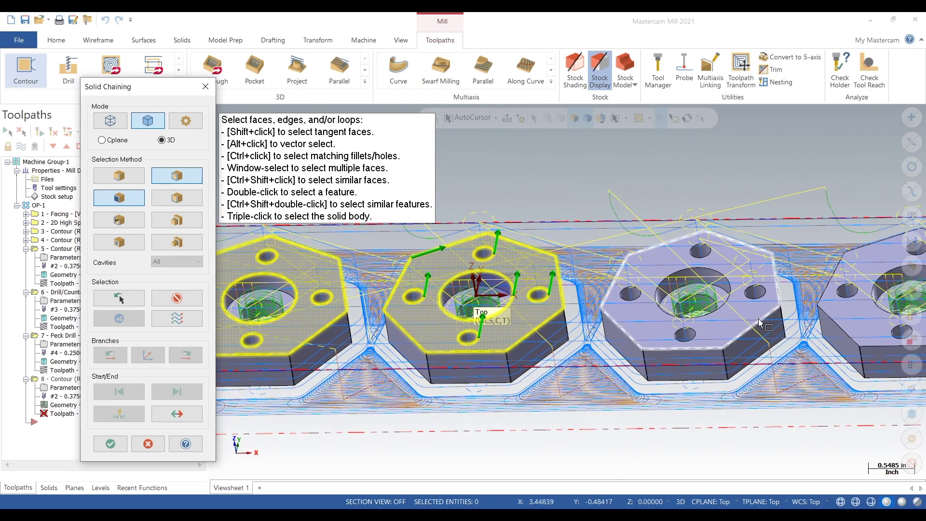
pyautogui.click(758, 319)
pyautogui.scroll(-2, 433, 335)
pyautogui.scroll(2, 289, 337)
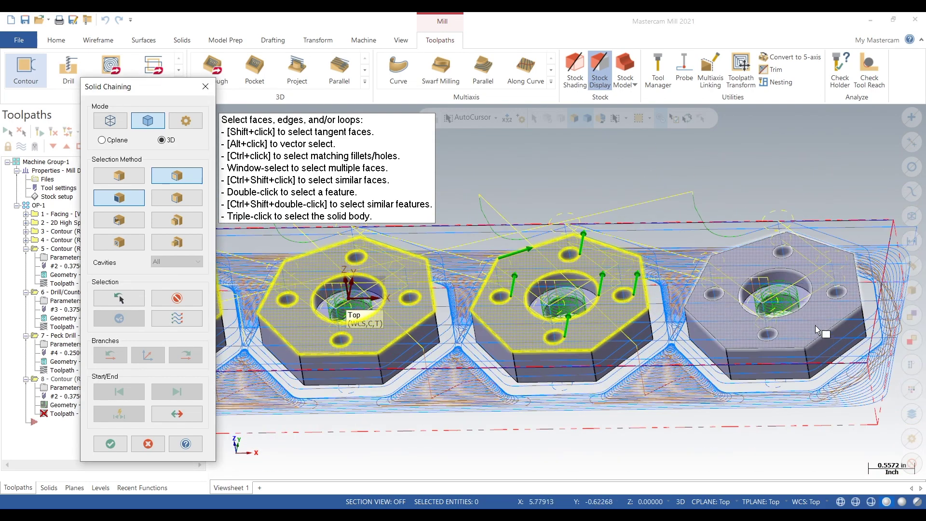
pyautogui.click(111, 444)
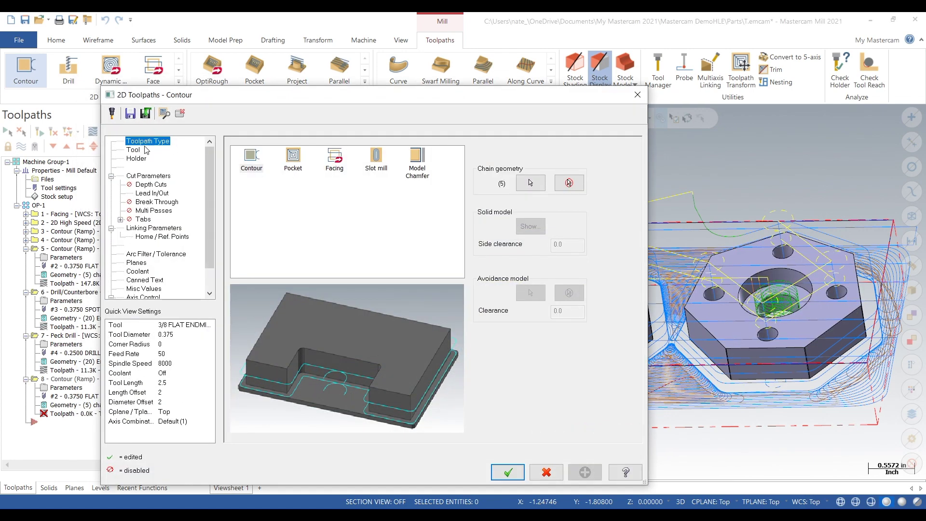
# Filter the tool library to chamfer mills and pick the 1/4 CHAMFER MILL
pyautogui.click(135, 150)
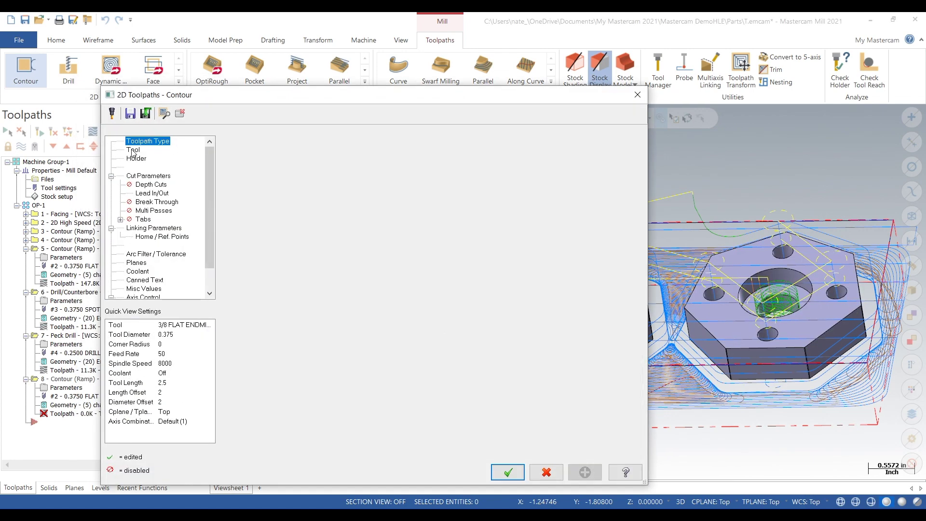
pyautogui.click(269, 343)
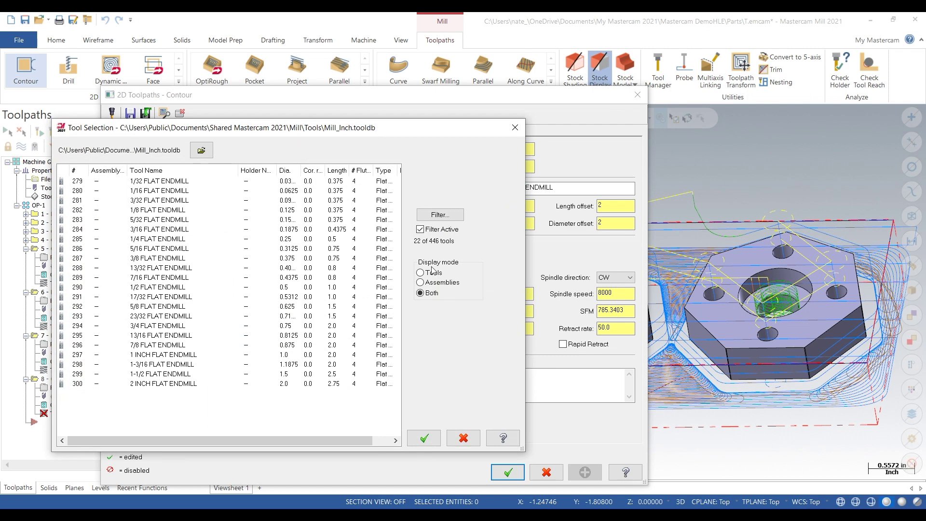
pyautogui.click(451, 218)
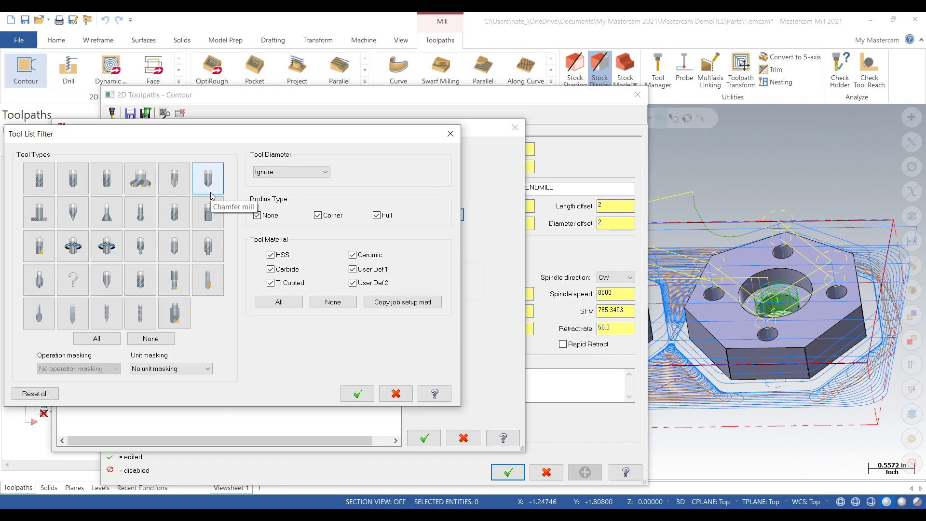
pyautogui.click(209, 179)
pyautogui.click(356, 393)
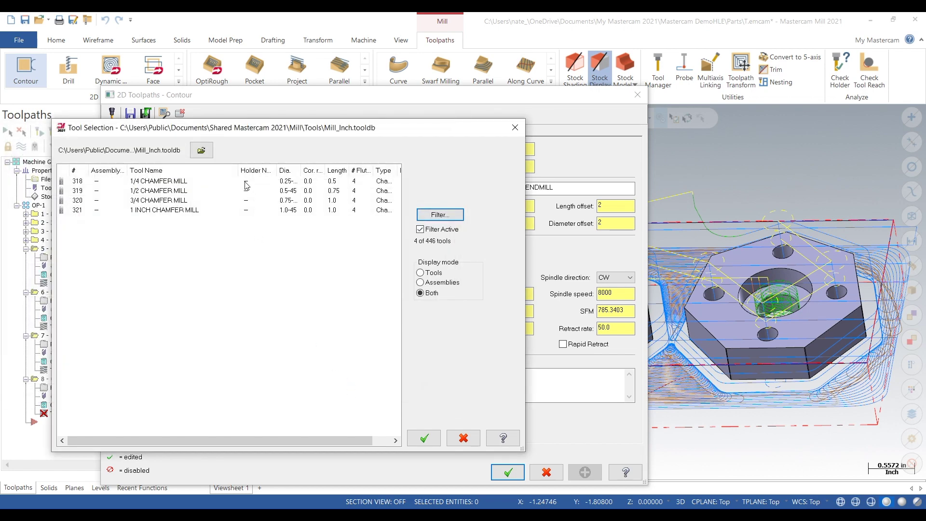
pyautogui.click(216, 182)
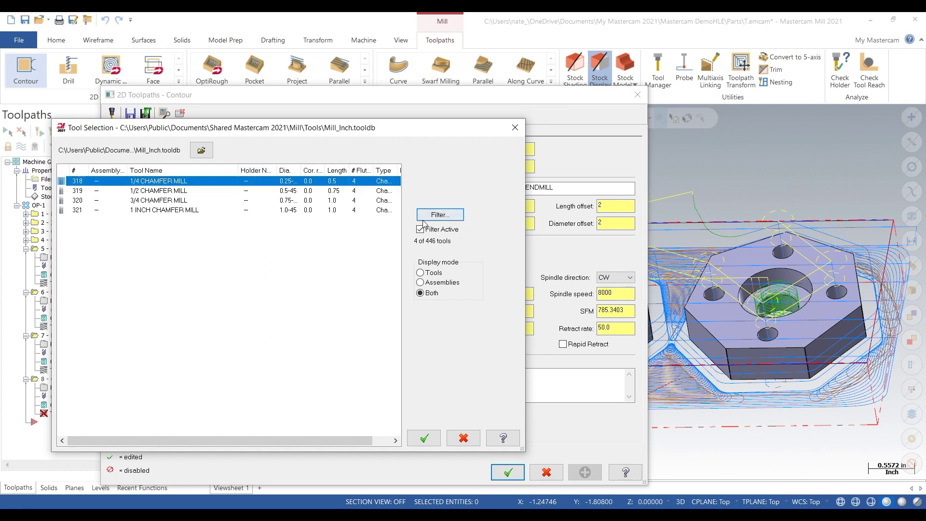
# Make the 1/4 CHAMFER MILL tool 5 with 30 feed, plunge, retract and 7500 RPM
pyautogui.doubleClick(321, 183)
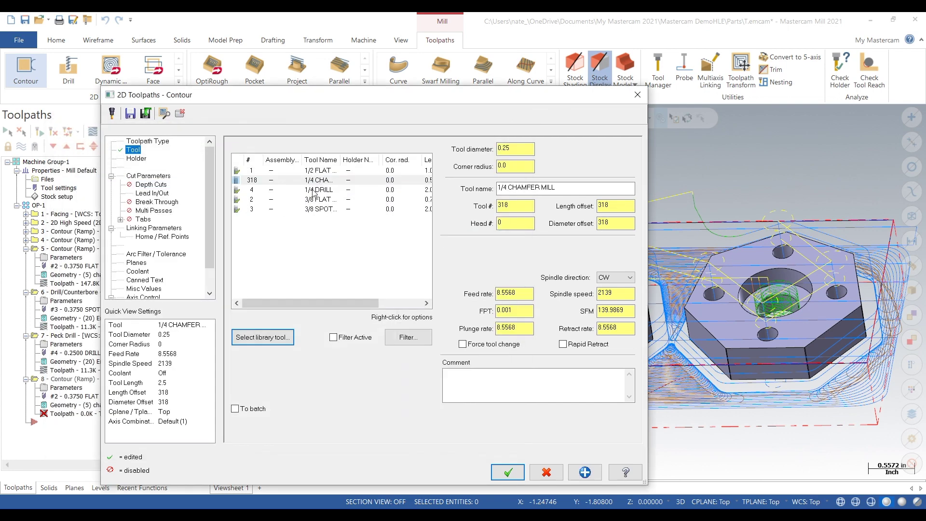
pyautogui.rightClick(284, 184)
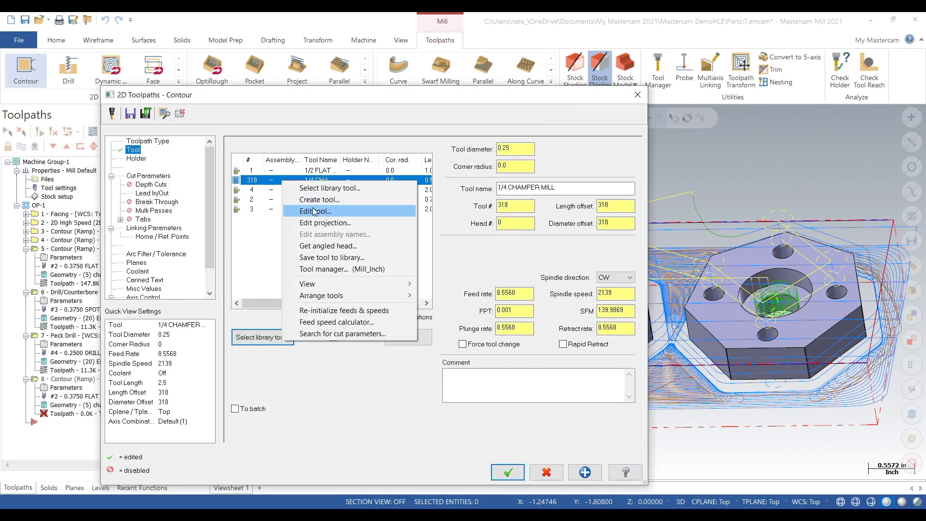
pyautogui.click(312, 209)
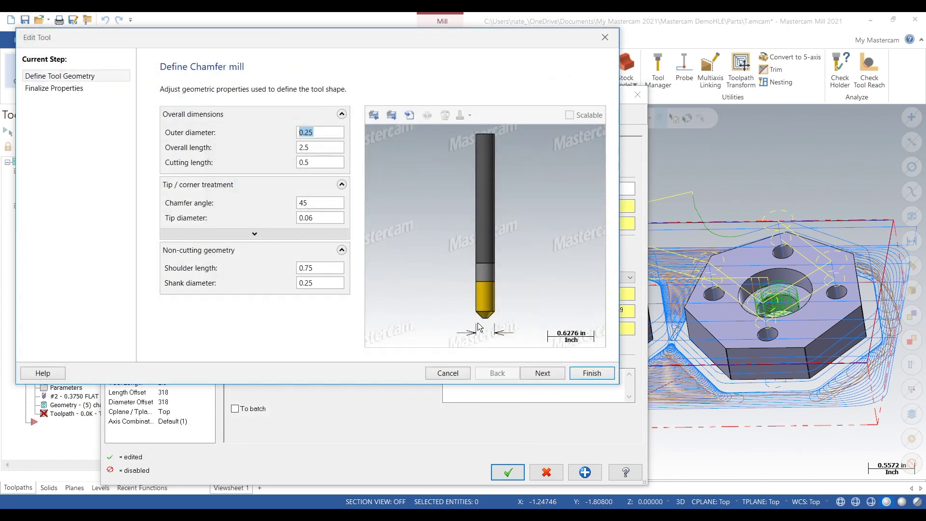
pyautogui.click(542, 373)
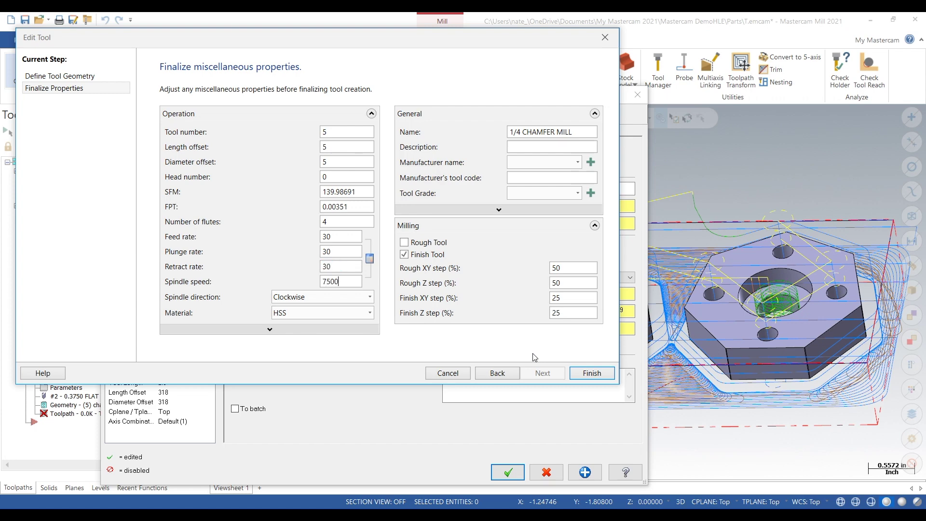
pyautogui.click(592, 374)
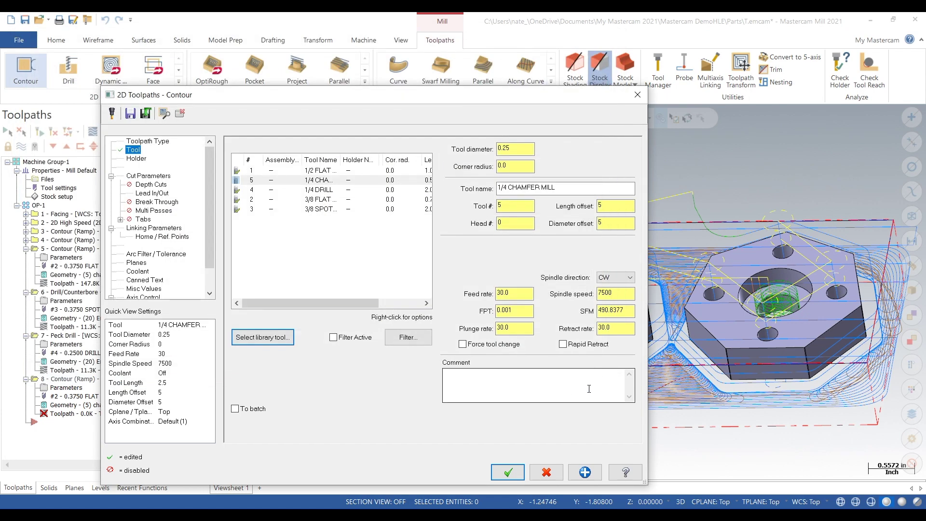
pyautogui.click(160, 175)
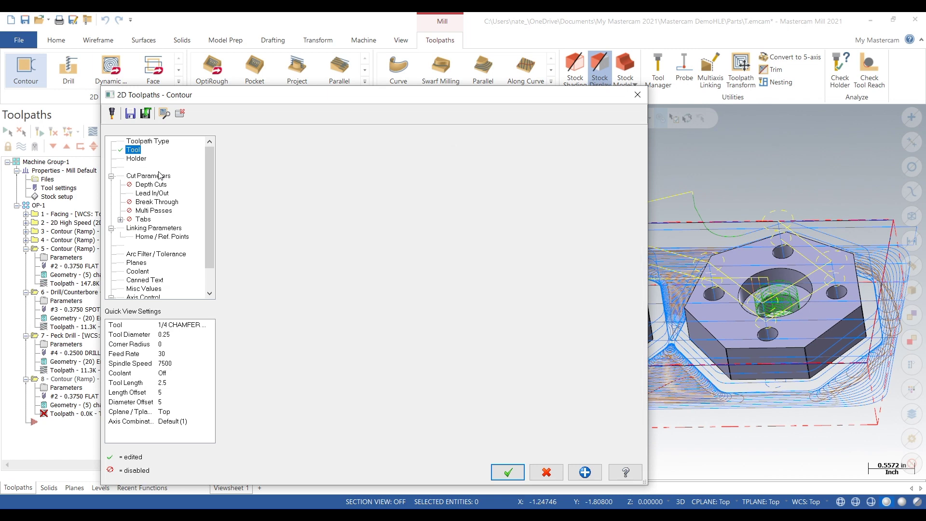
# Make the contour a 2D chamfer with 0.02 width and 0.02 bottom offset
pyautogui.click(580, 173)
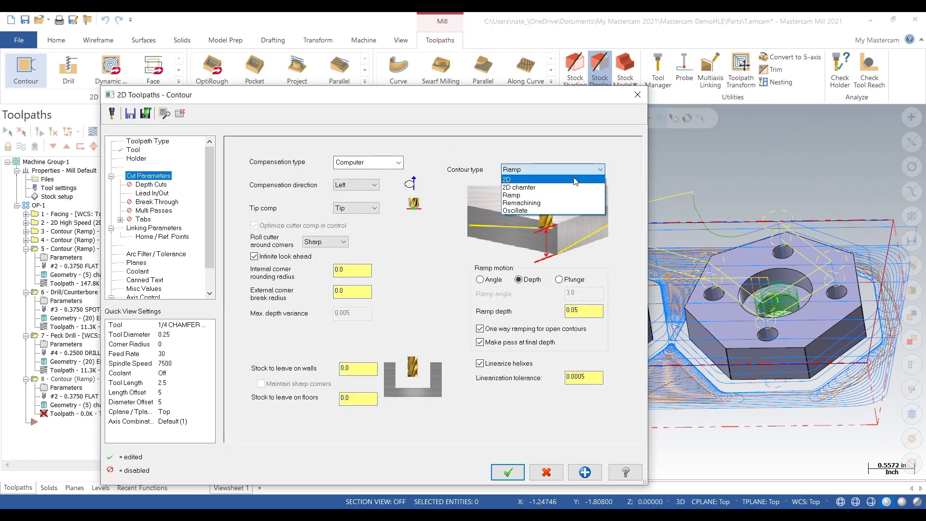
pyautogui.click(571, 186)
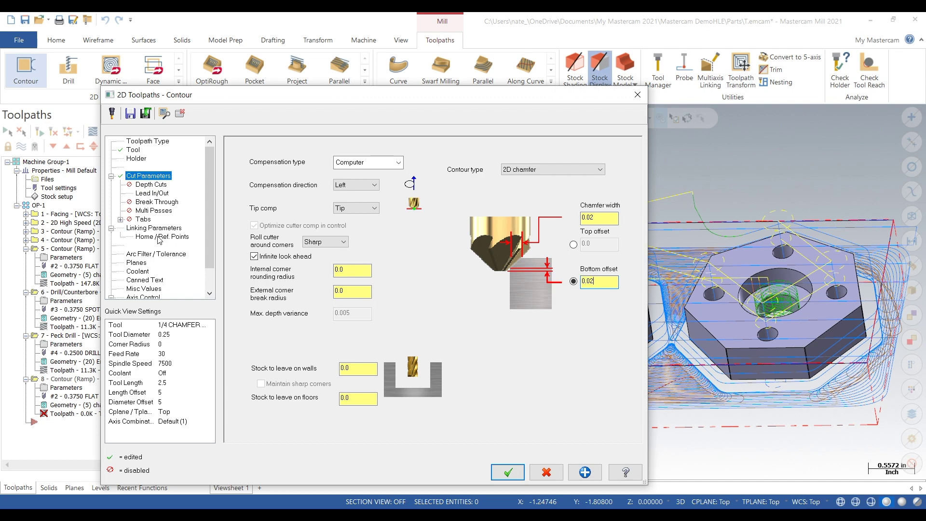
pyautogui.click(157, 229)
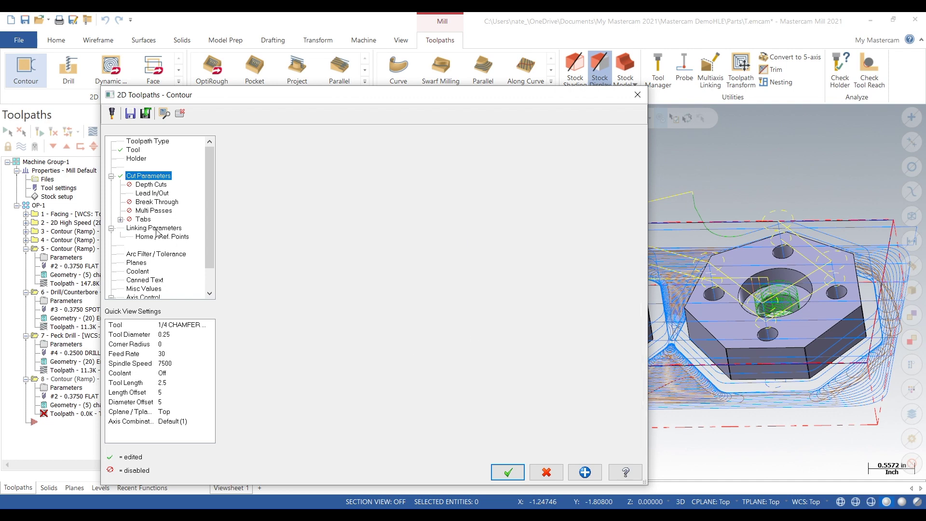
pyautogui.click(508, 472)
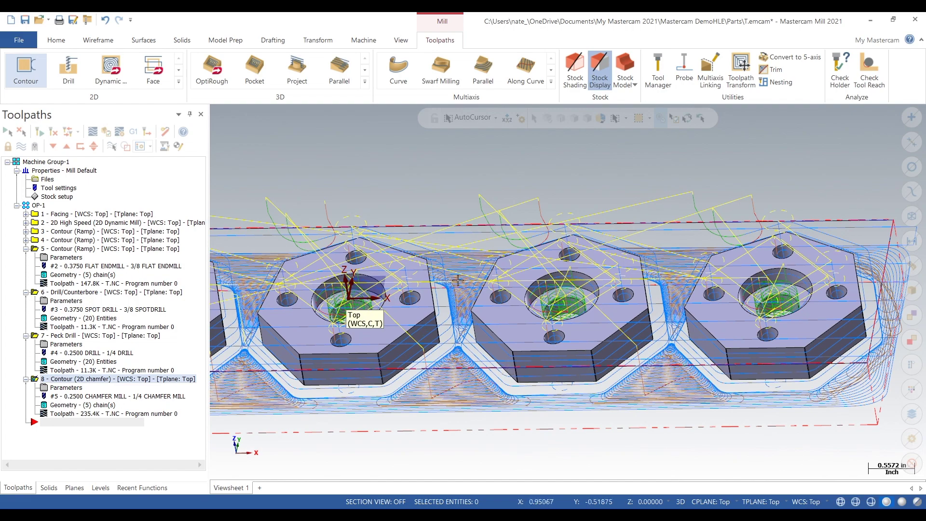
# Switch to top view, select all eight operations and send them to Verify
pyautogui.rightClick(485, 185)
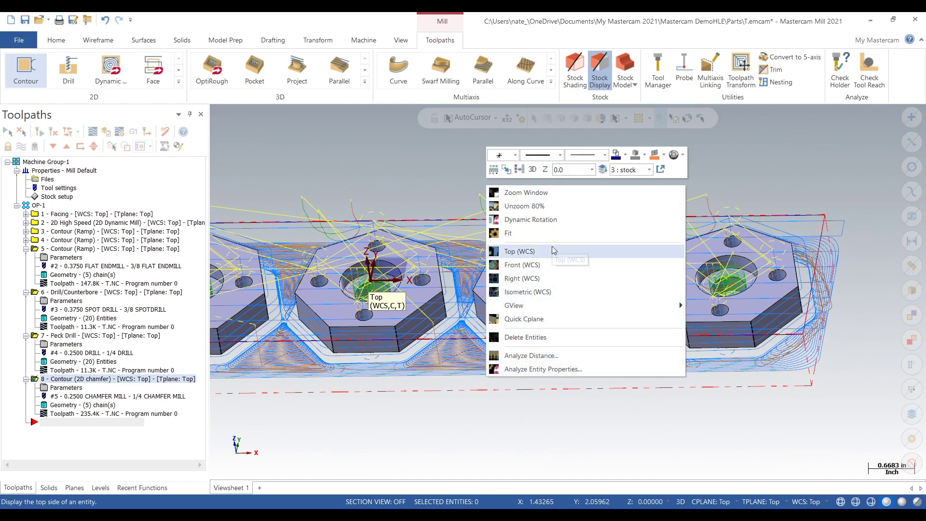
pyautogui.click(553, 250)
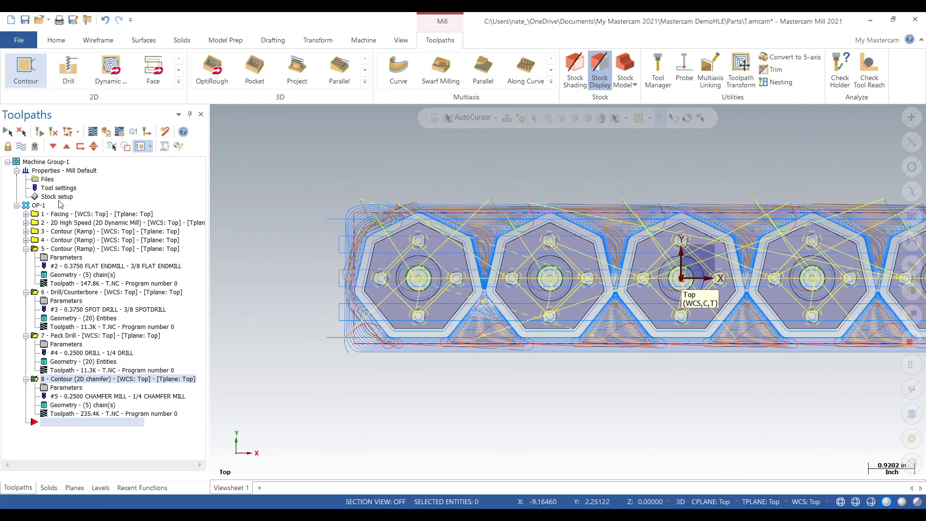
pyautogui.click(41, 207)
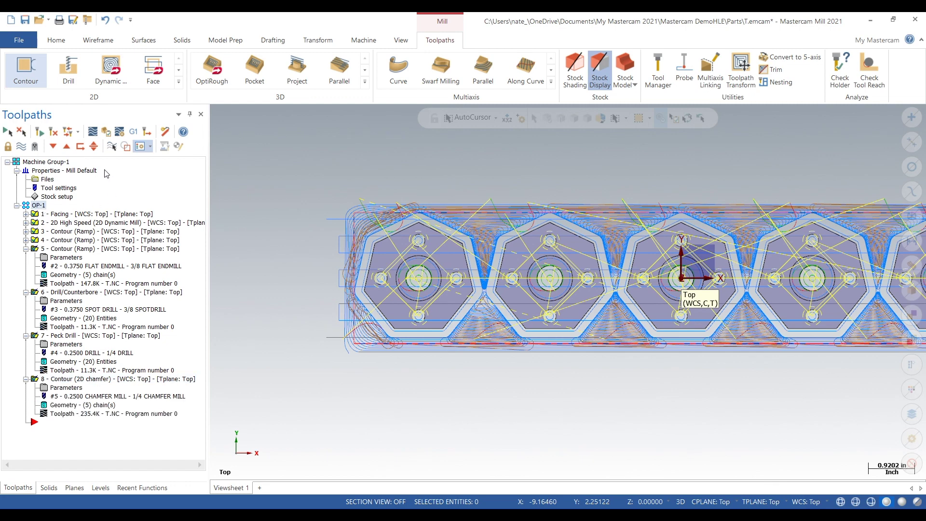
pyautogui.click(138, 147)
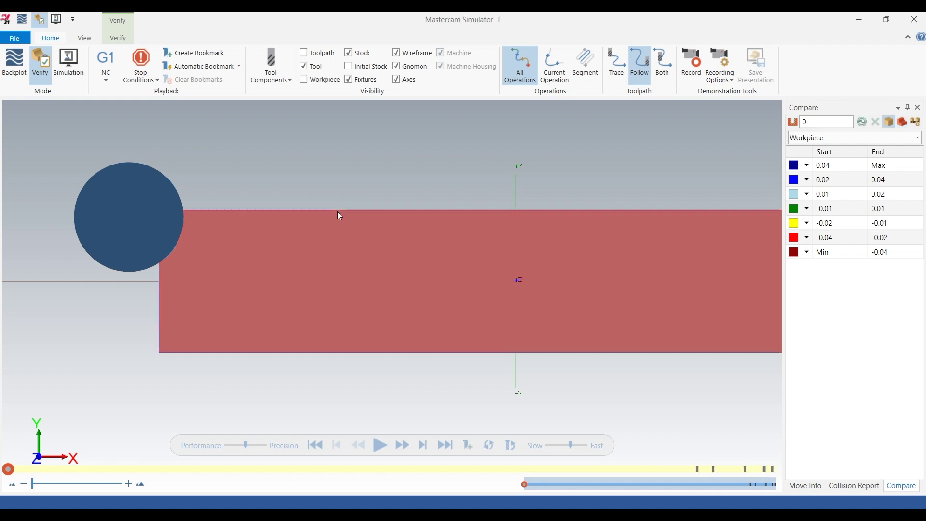
# Play the simulation with the tool holder hidden and compare stock against the part model
pyautogui.moveTo(292, 263); pyautogui.dragTo(323, 220, button='middle')
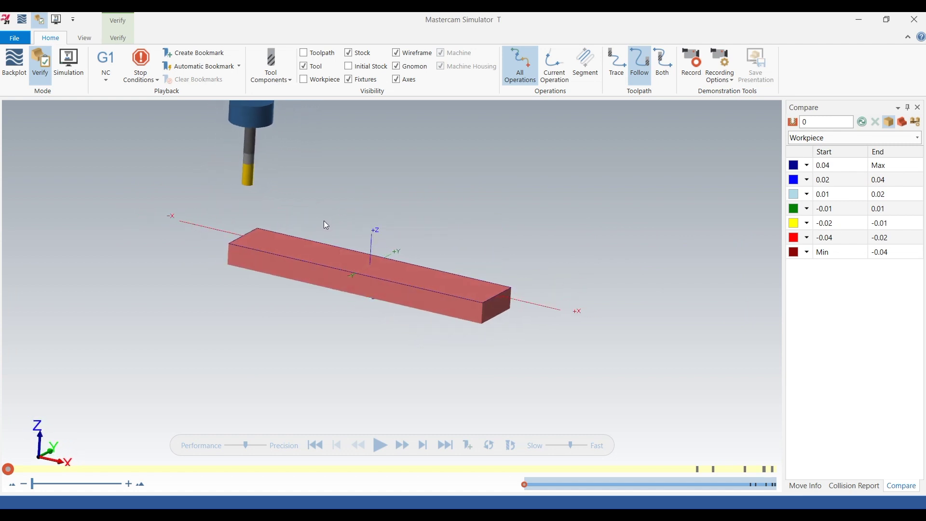
pyautogui.scroll(2, 298, 225)
pyautogui.click(381, 449)
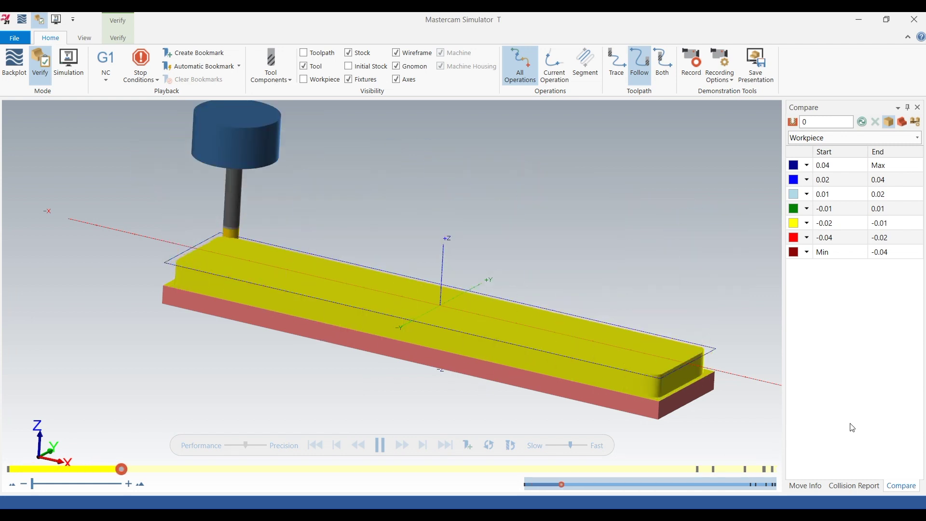
pyautogui.click(292, 81)
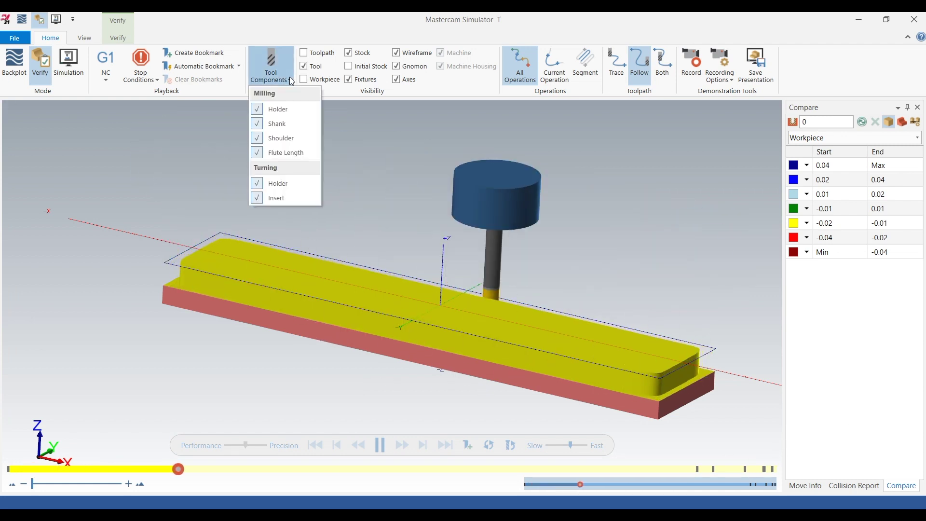
pyautogui.click(278, 109)
pyautogui.click(440, 159)
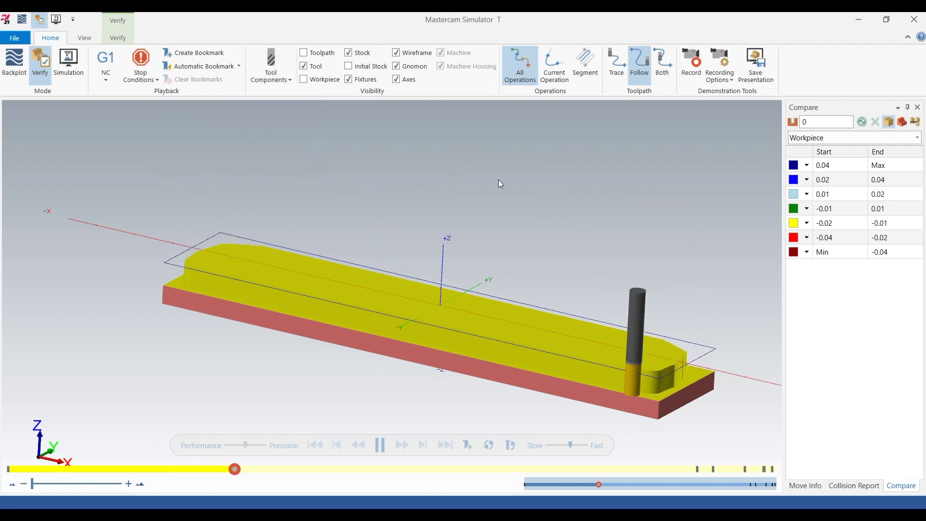
pyautogui.click(867, 125)
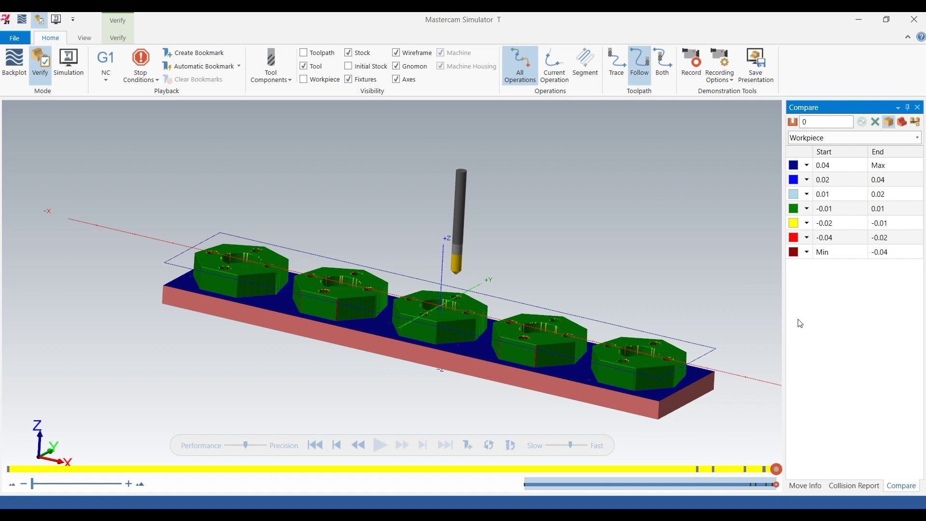
# Inspect the five green hexagonal parts from close up and side-on, then exit the simulator
pyautogui.moveTo(422, 361); pyautogui.dragTo(423, 335, button='middle')
pyautogui.scroll(5, 429, 334)
pyautogui.scroll(2, 428, 334)
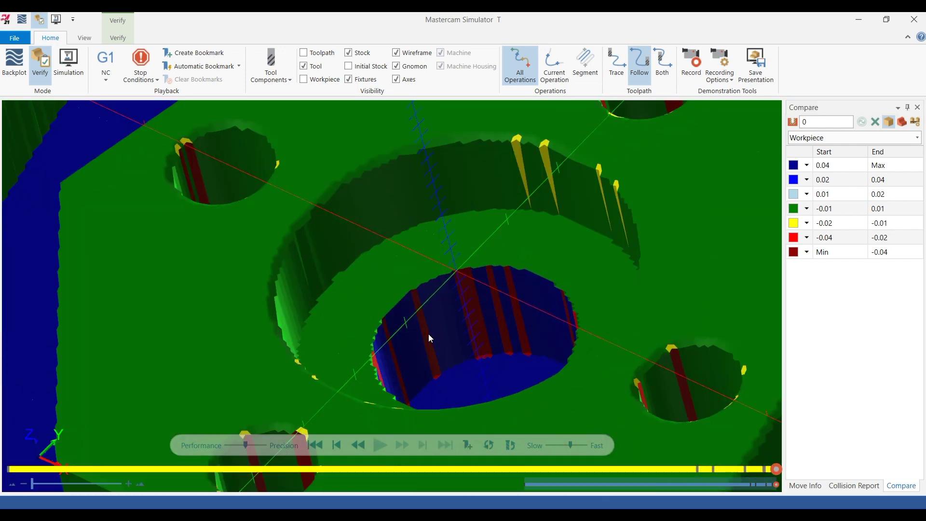
pyautogui.scroll(-5, 429, 334)
pyautogui.scroll(-3, 340, 303)
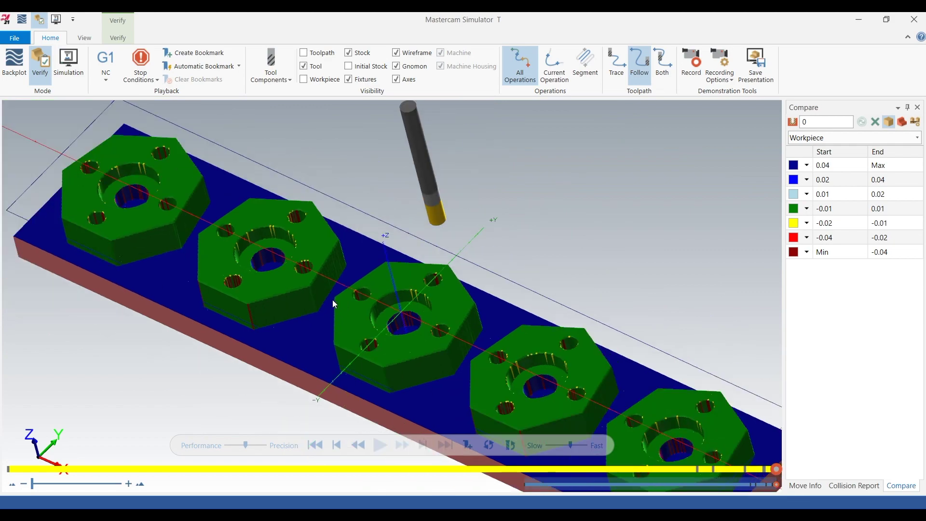
pyautogui.moveTo(333, 301)
pyautogui.mouseDown(button='middle')
pyautogui.moveTo(376, 310)
pyautogui.moveTo(331, 302)
pyautogui.moveTo(320, 320)
pyautogui.moveTo(376, 302)
pyautogui.moveTo(311, 290)
pyautogui.moveTo(309, 305)
pyautogui.moveTo(343, 296)
pyautogui.moveTo(327, 294)
pyautogui.mouseUp(button='middle')
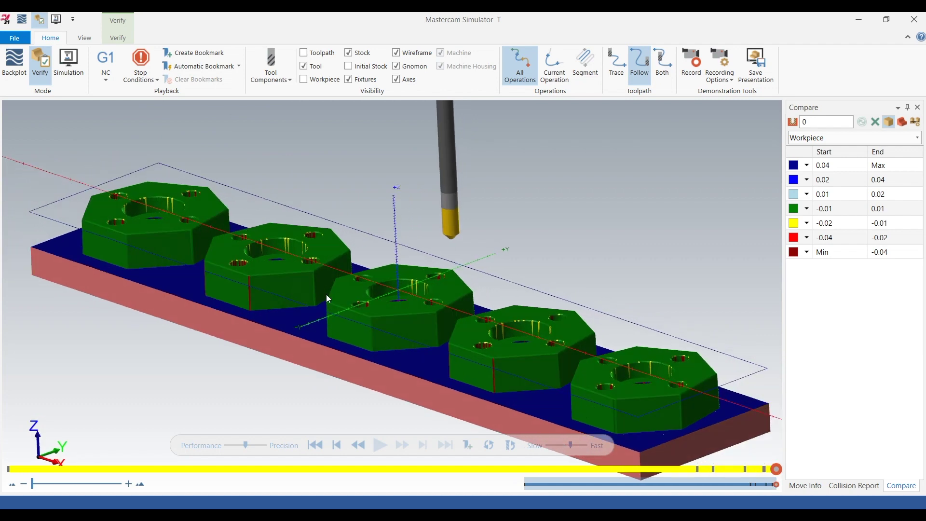
pyautogui.scroll(-2, 322, 290)
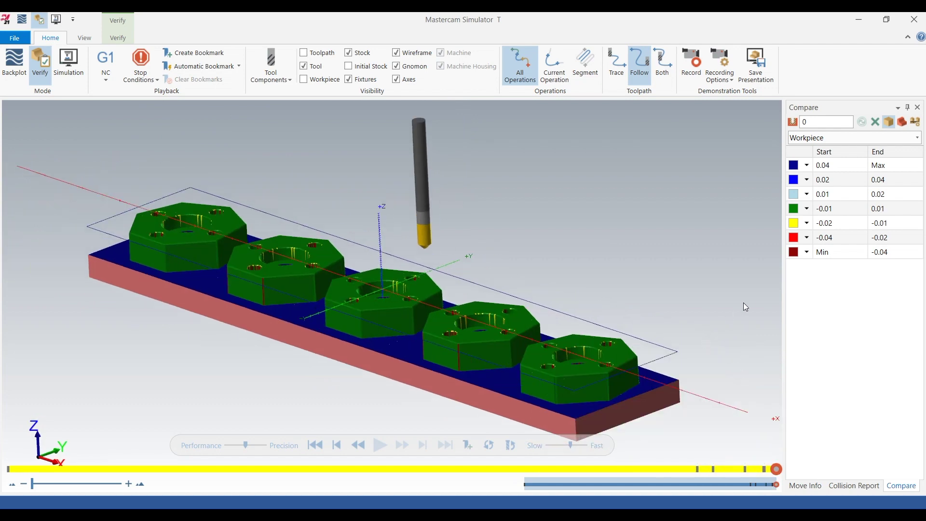
pyautogui.scroll(-2, 733, 305)
pyautogui.scroll(2, 695, 355)
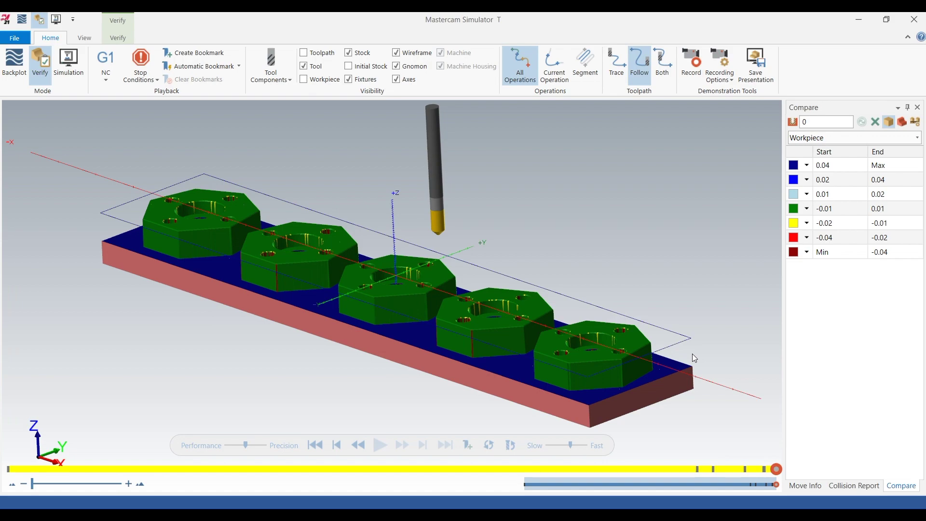
pyautogui.click(912, 19)
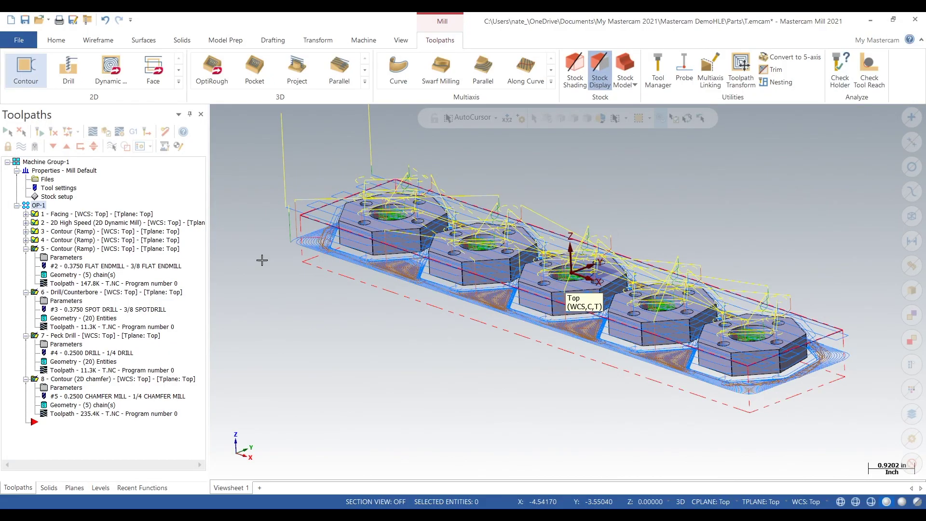
# Hide the toolpath lines so only the five plates show, and collapse operations 5–8
pyautogui.click(21, 147)
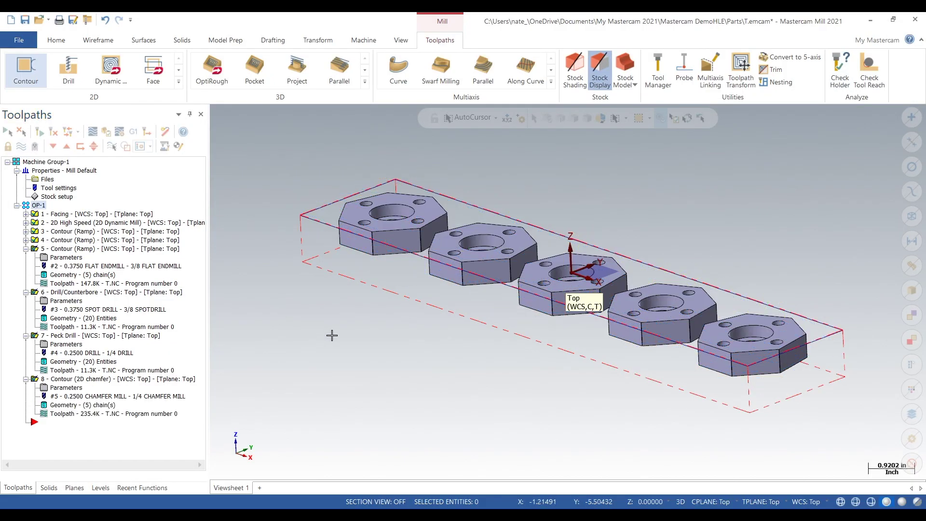
pyautogui.moveTo(342, 331); pyautogui.dragTo(434, 297, button='middle')
pyautogui.click(25, 249)
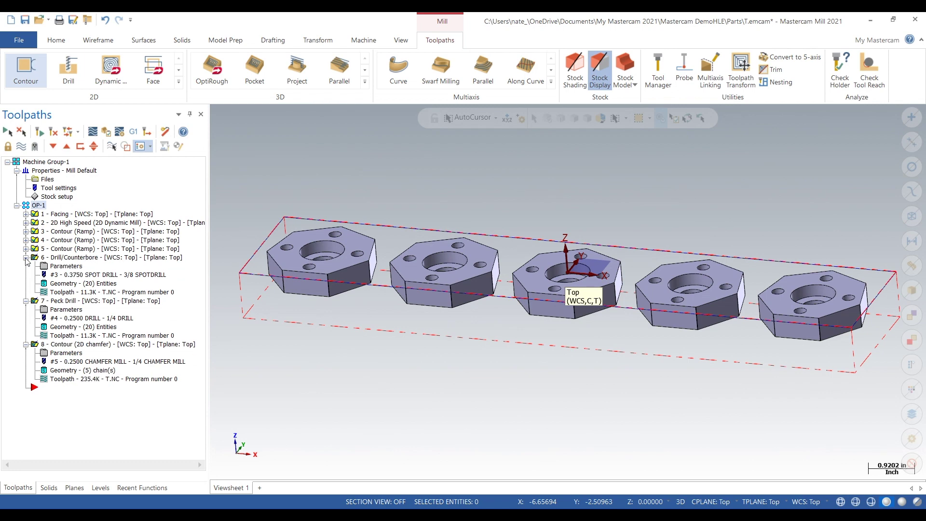
pyautogui.click(26, 257)
pyautogui.click(26, 266)
pyautogui.click(25, 274)
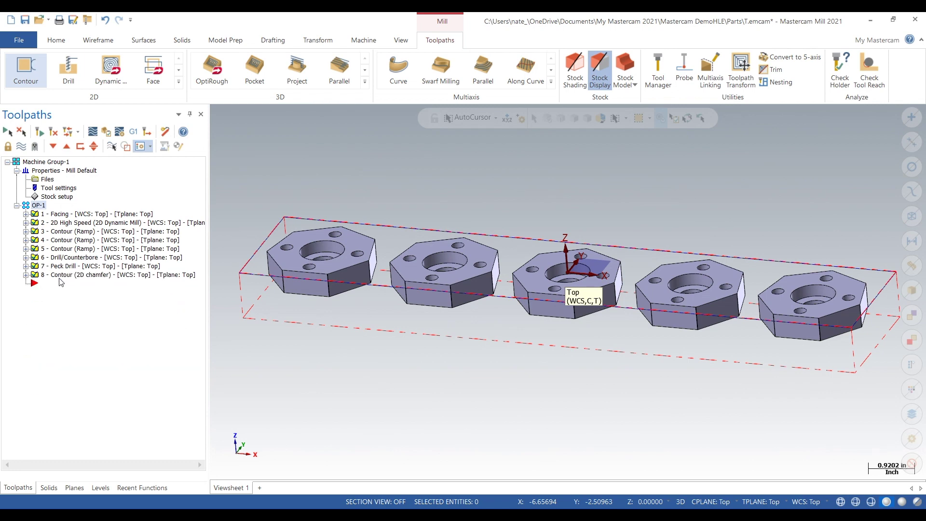
pyautogui.scroll(-1, 326, 314)
pyautogui.scroll(1, 603, 280)
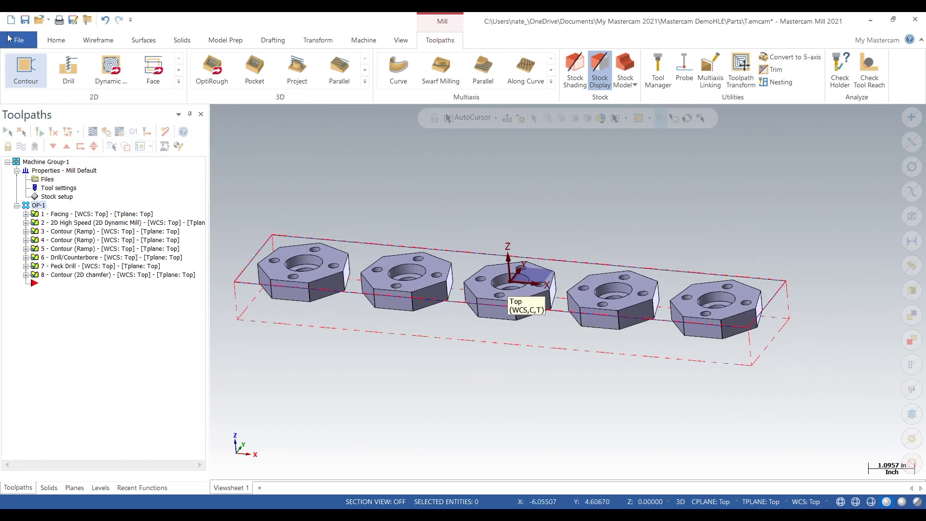